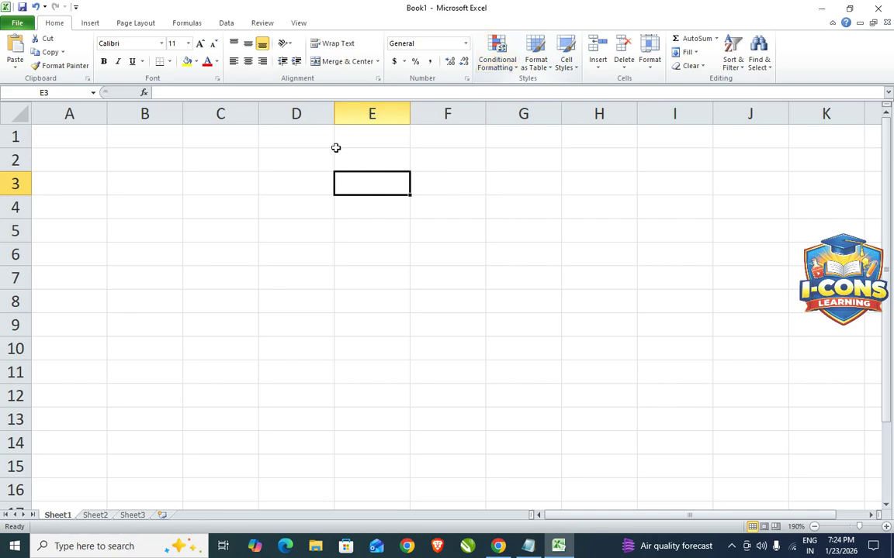
pyautogui.click(511, 69)
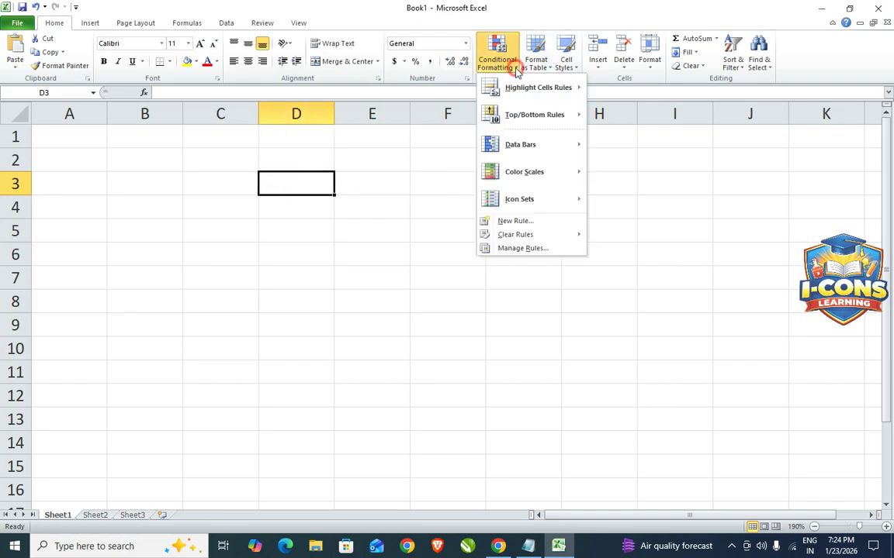
pyautogui.moveTo(515, 92)
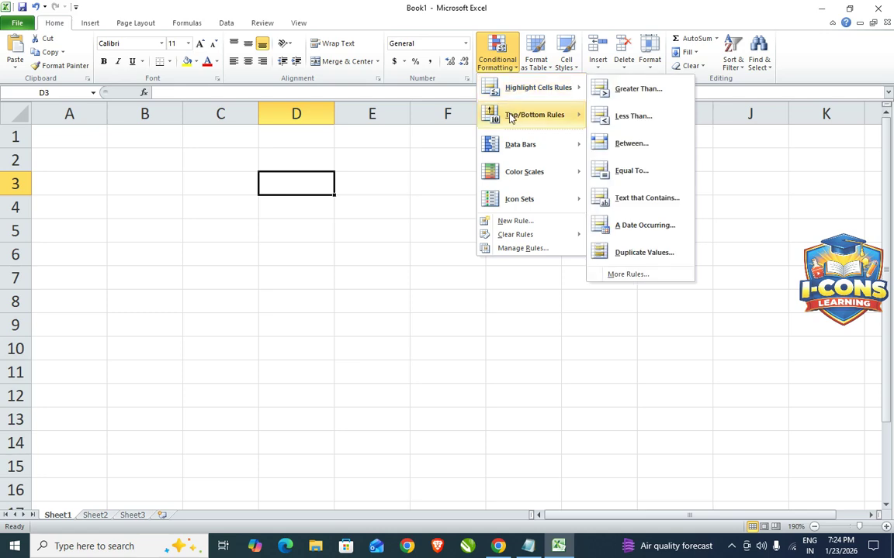
pyautogui.moveTo(509, 118)
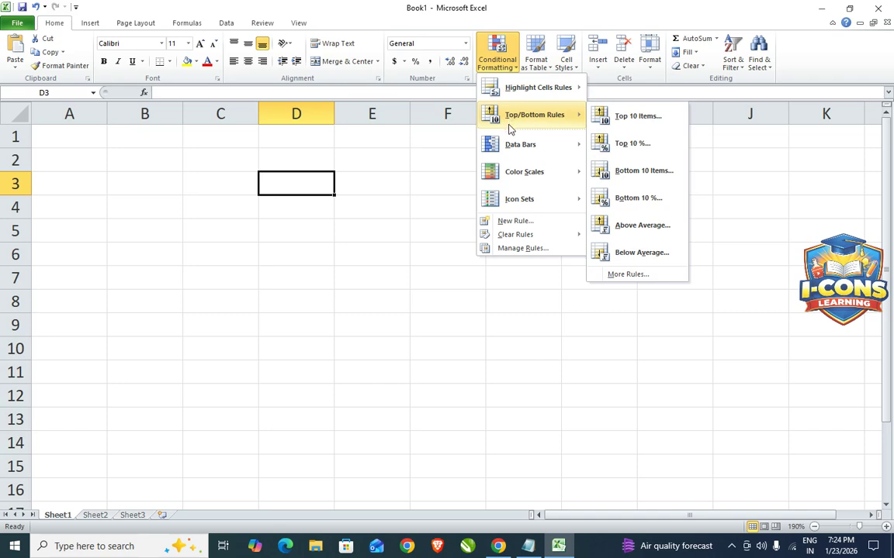
pyautogui.moveTo(510, 154)
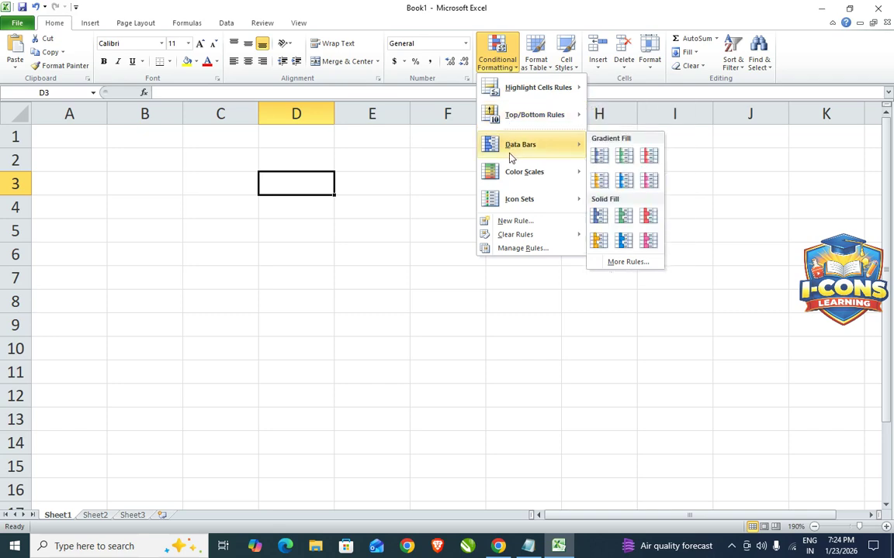
pyautogui.moveTo(510, 175)
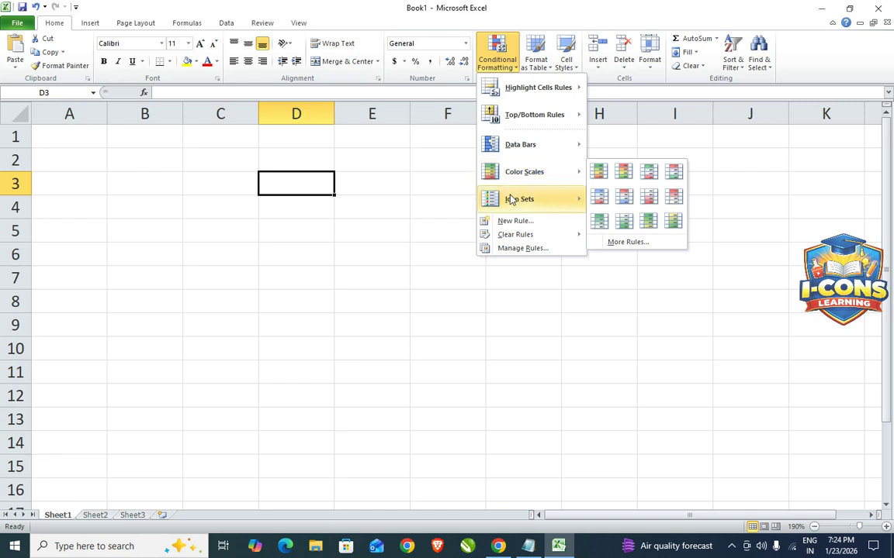
pyautogui.moveTo(506, 201)
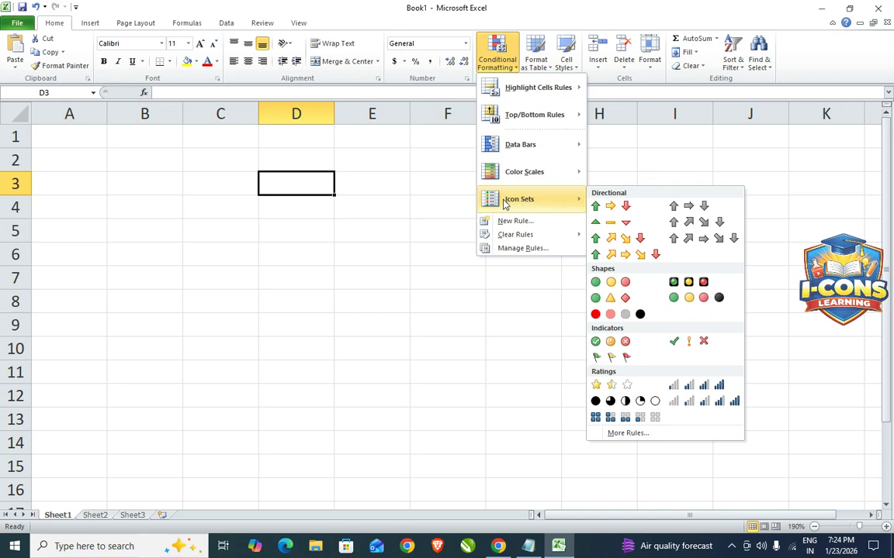
pyautogui.click(326, 228)
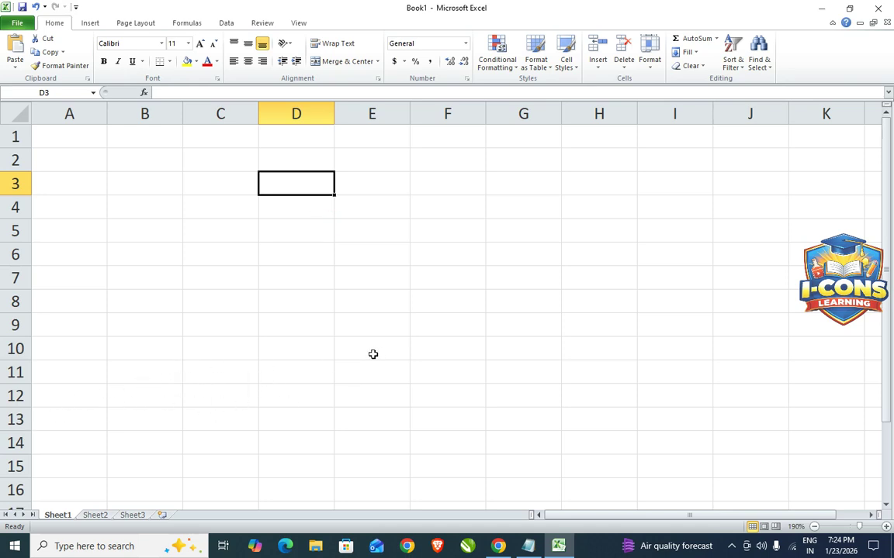
# Step: Enter the heading MATHS in cell D1
pyautogui.scroll(1, 339, 318)
pyautogui.click(130, 350)
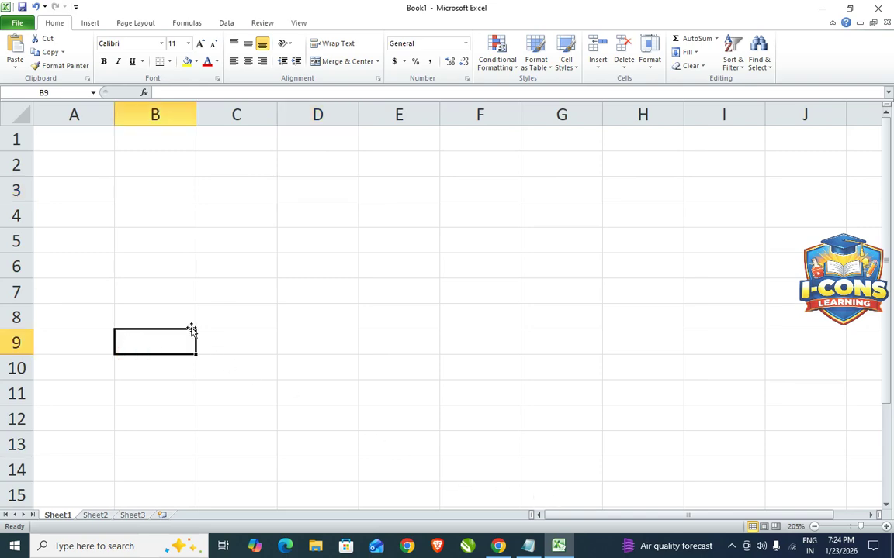
pyautogui.click(315, 142)
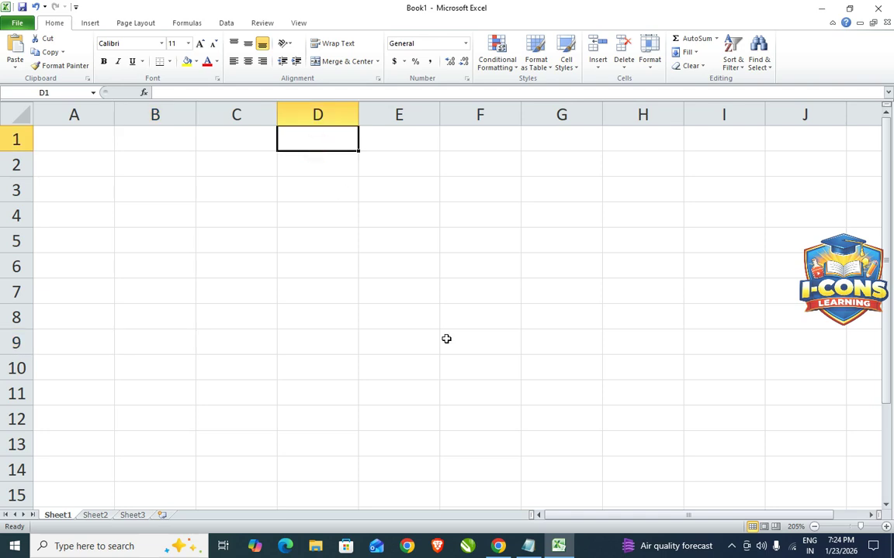
pyautogui.write('MATHS')
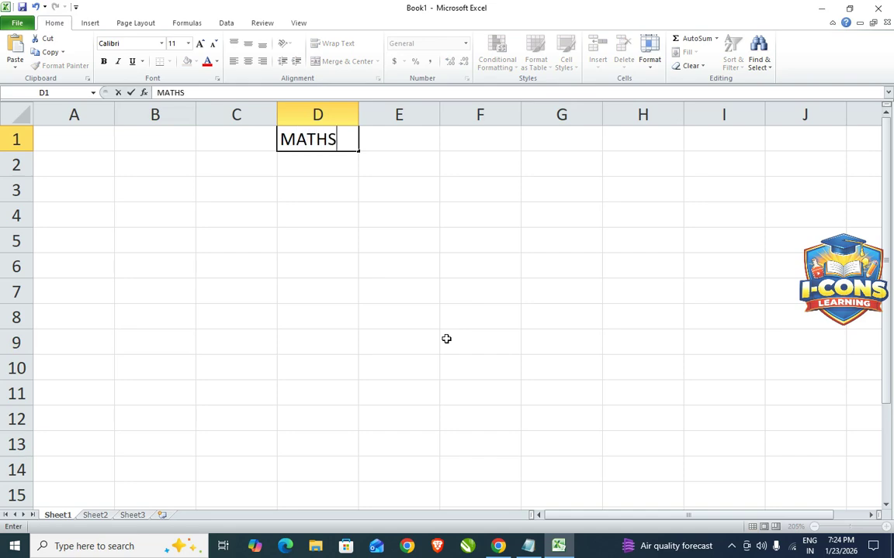
pyautogui.press('Return')
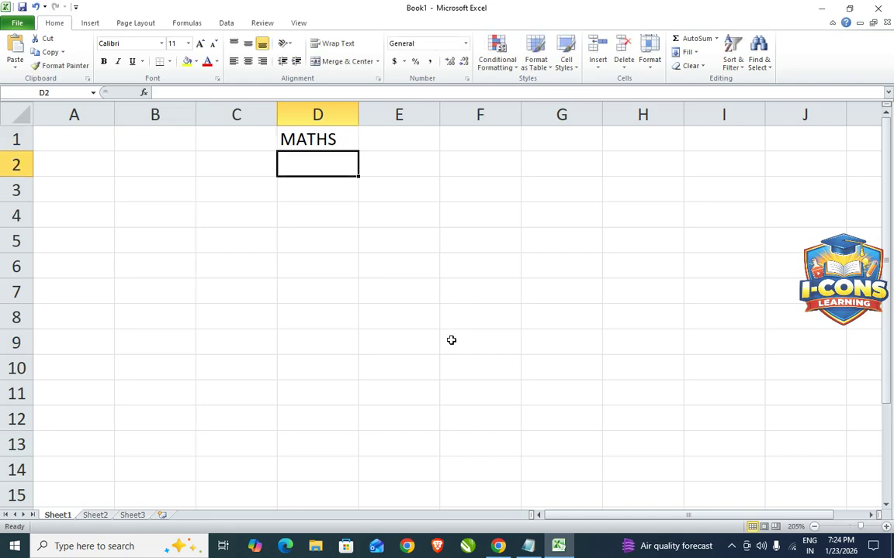
# Step: Enter the marks 45, 69, 75, 85 and 65 down cells D2 to D6
pyautogui.write('45')
pyautogui.press('Return')
pyautogui.write('69')
pyautogui.press('Return')
pyautogui.write('75')
pyautogui.press('Return')
pyautogui.write('85')
pyautogui.press('Return')
pyautogui.write('65')
pyautogui.press('Return')
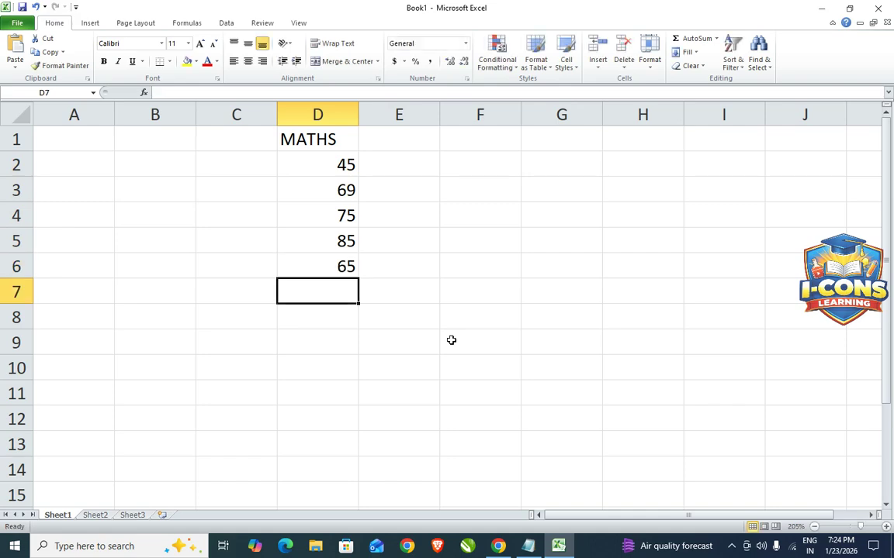
# Step: Continue the MATHS column with the marks 95, 96, 75, 35 and 74 in cells D7 to D11
pyautogui.write('95')
pyautogui.press('Return')
pyautogui.write('96')
pyautogui.press('Return')
pyautogui.write('75')
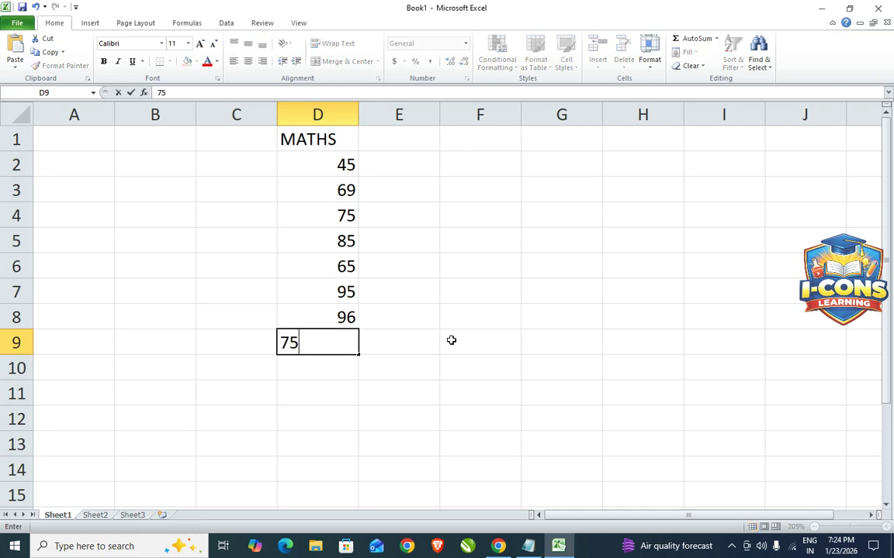
pyautogui.press('Return')
pyautogui.write('35')
pyautogui.press('Return')
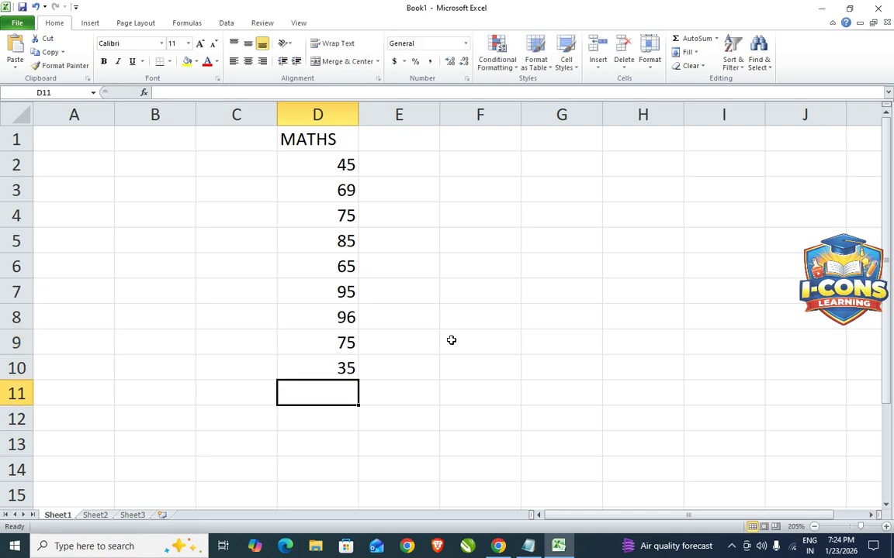
pyautogui.write('74')
pyautogui.press('Return')
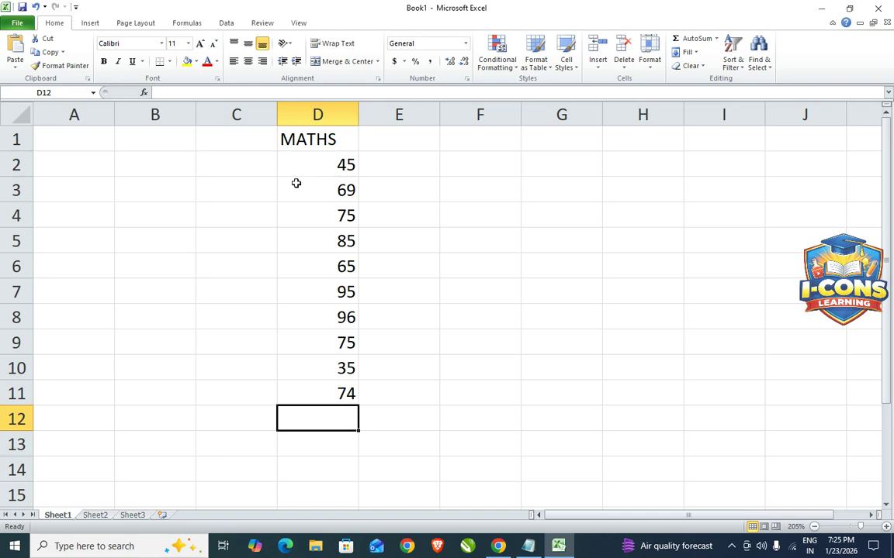
pyautogui.click(515, 71)
pyautogui.moveTo(521, 203)
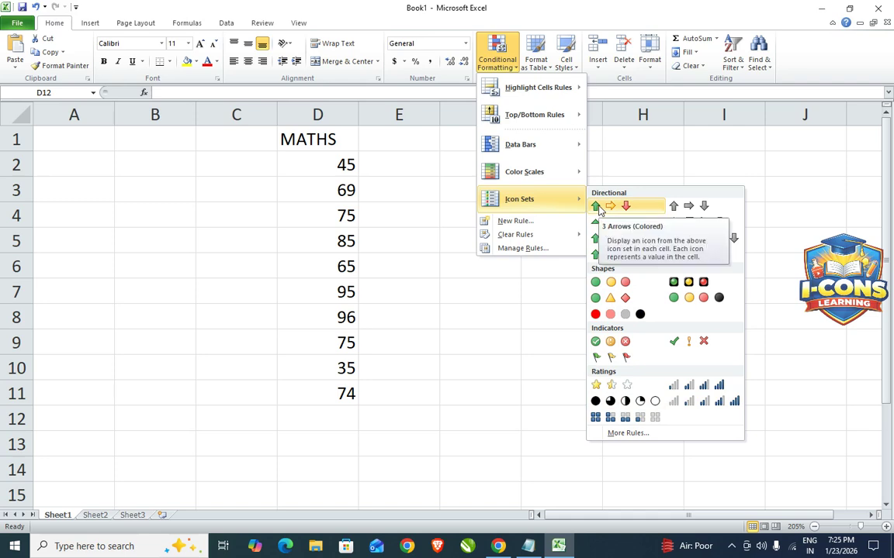
pyautogui.click(434, 240)
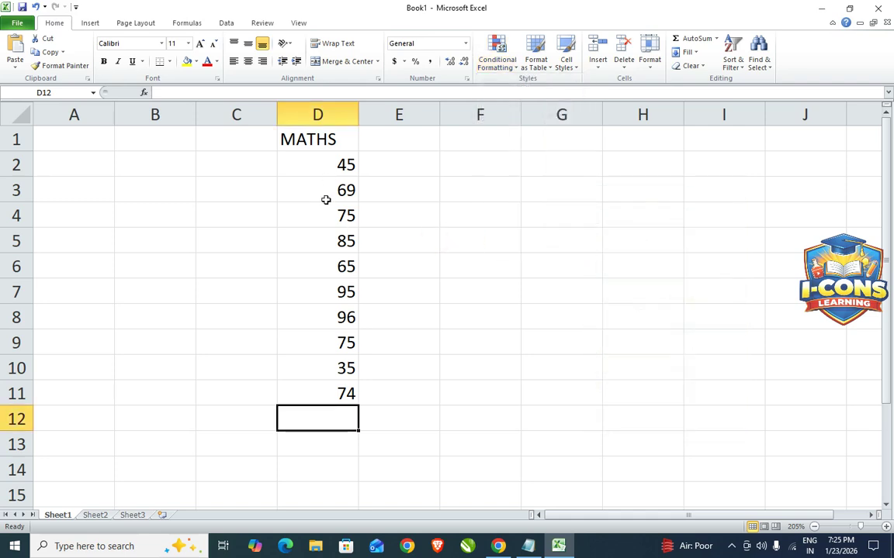
# Step: Apply the three-flag indicator icon set as conditional formatting to the marks in D2:D11
pyautogui.moveTo(315, 156); pyautogui.dragTo(315, 398)
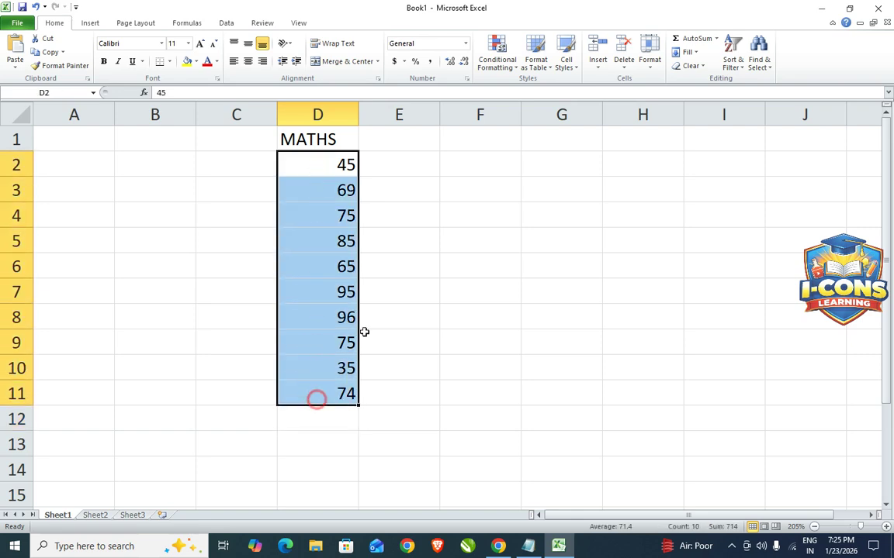
pyautogui.click(512, 68)
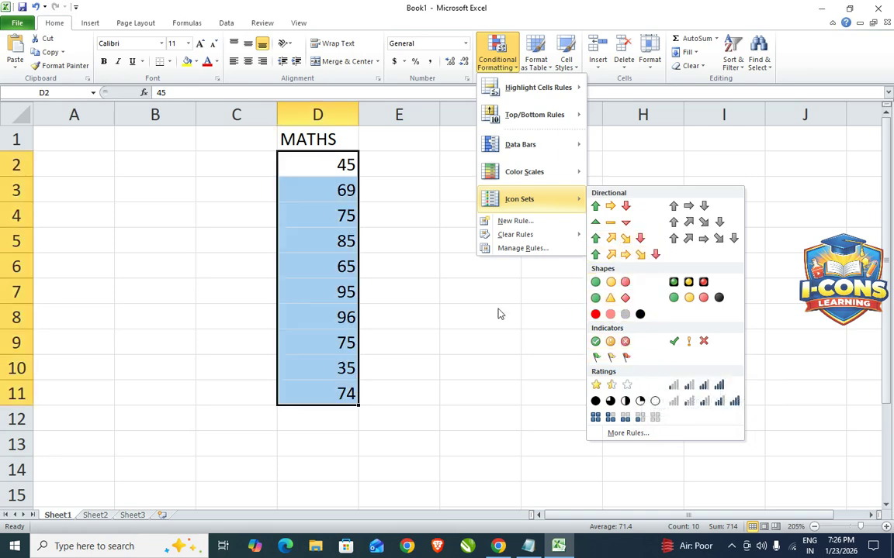
pyautogui.click(618, 359)
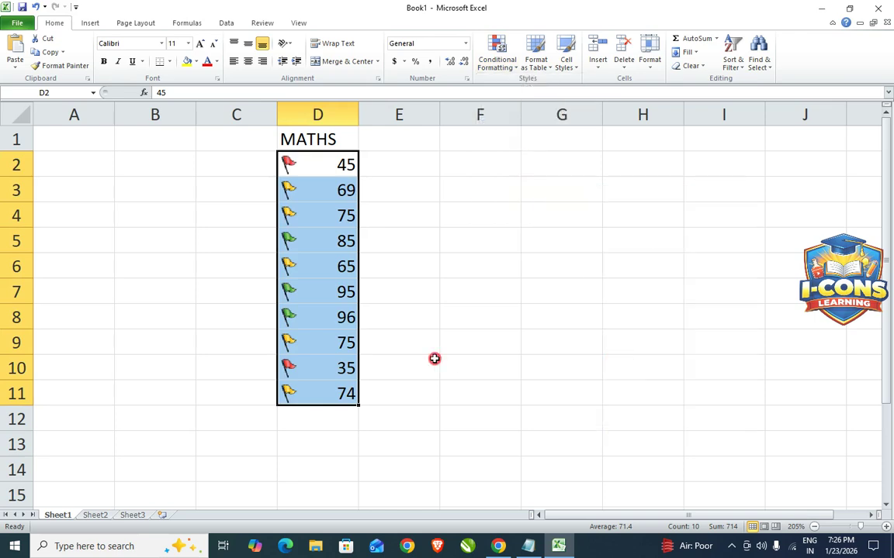
pyautogui.click(399, 368)
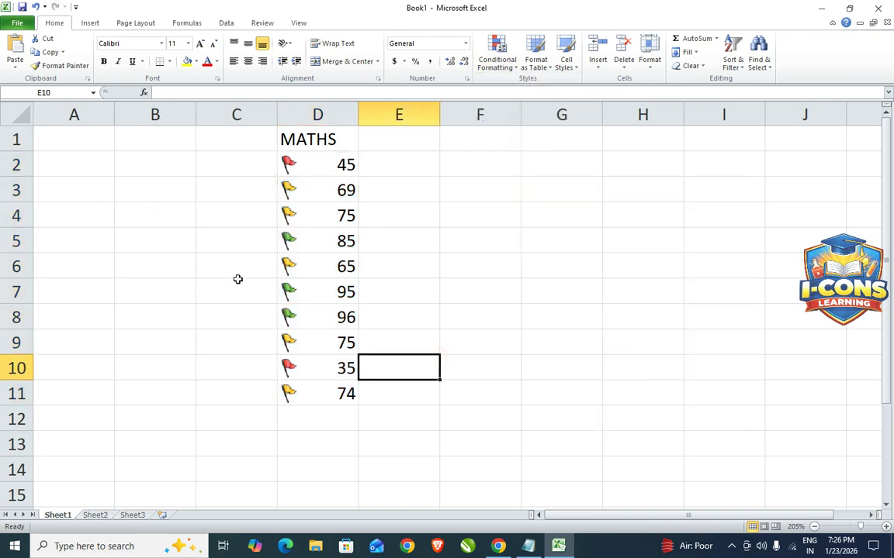
# Step: Note the flag colour criteria beside the marks: >90 G in F2, >60 Y in F3 and <60 R in F4
pyautogui.scroll(1, 250, 277)
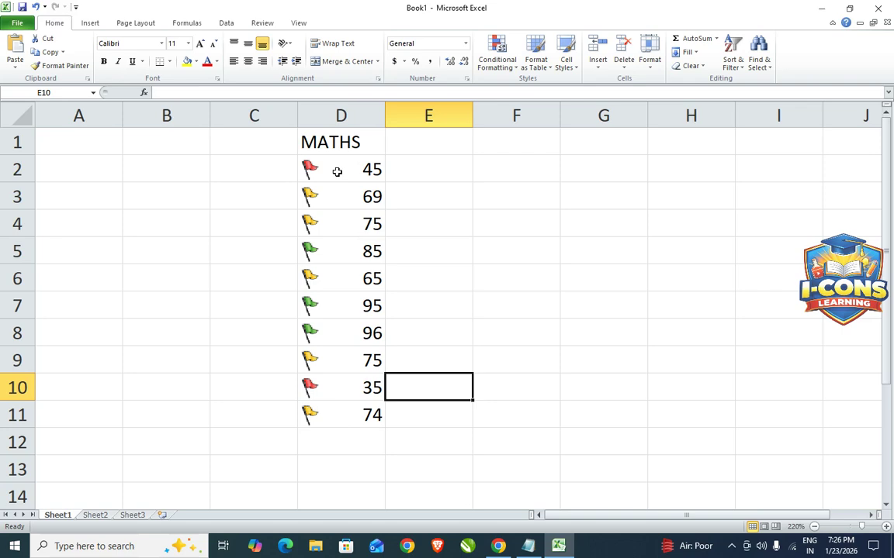
pyautogui.click(494, 164)
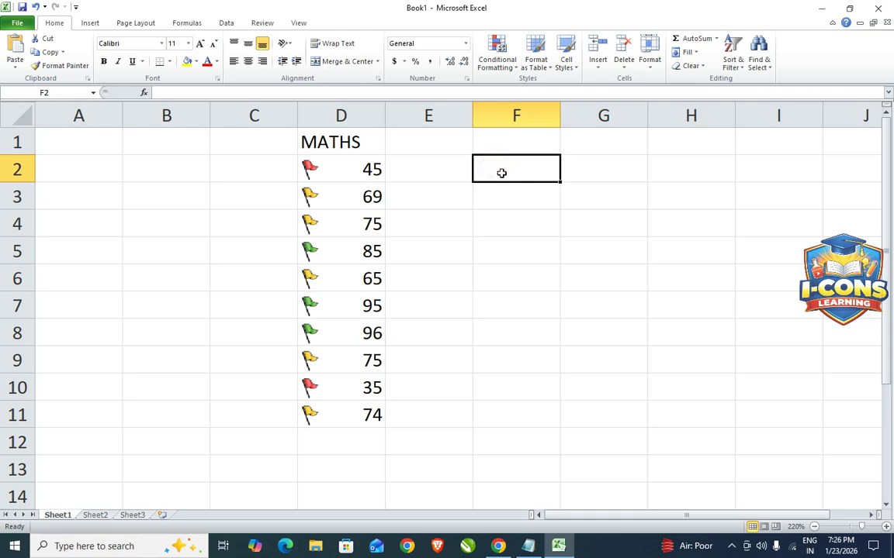
pyautogui.write('>90')
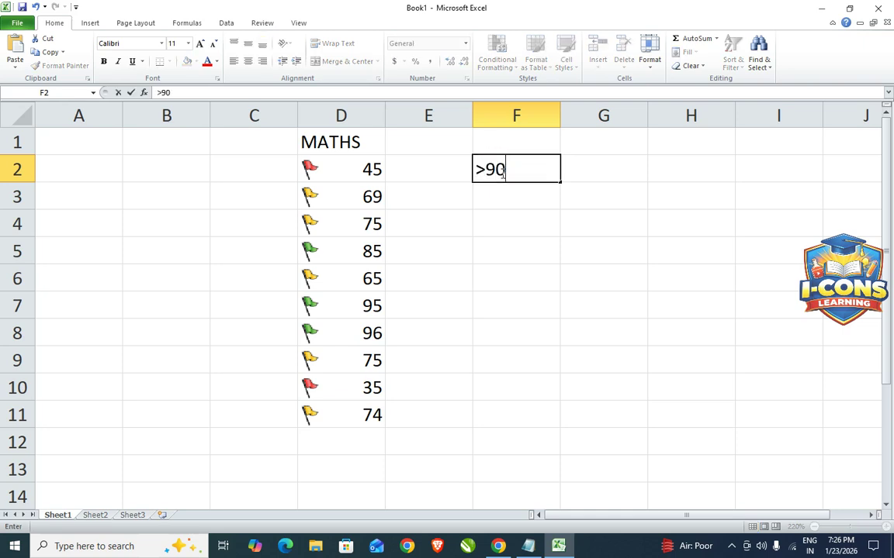
pyautogui.write(' G')
pyautogui.press('Return')
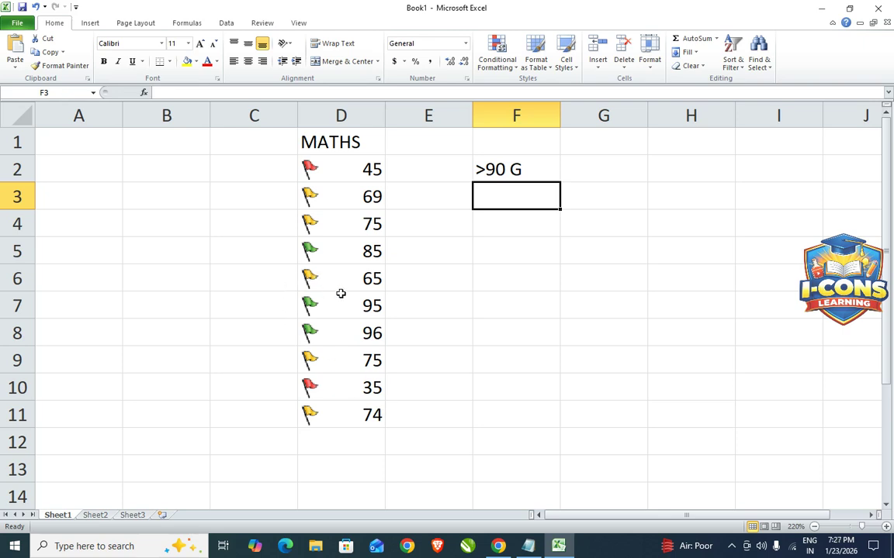
pyautogui.write('>')
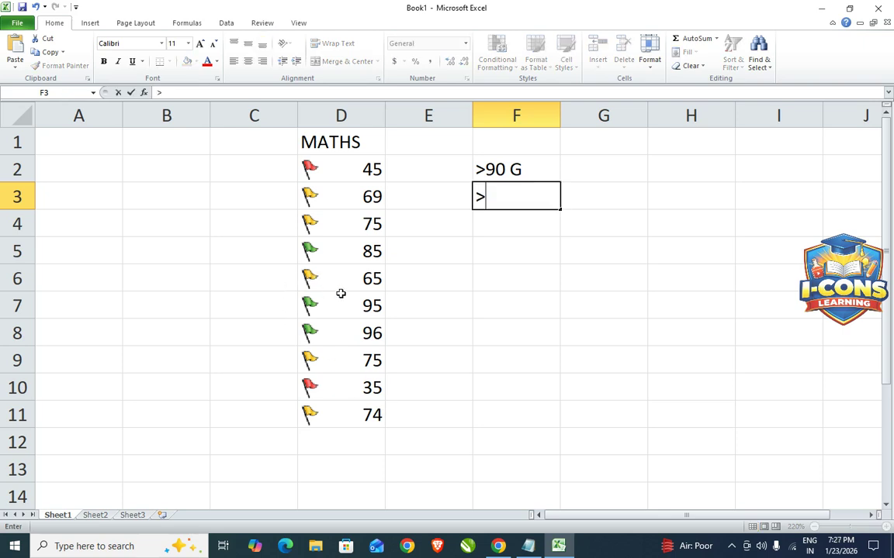
pyautogui.write('60 Y')
pyautogui.click(489, 224)
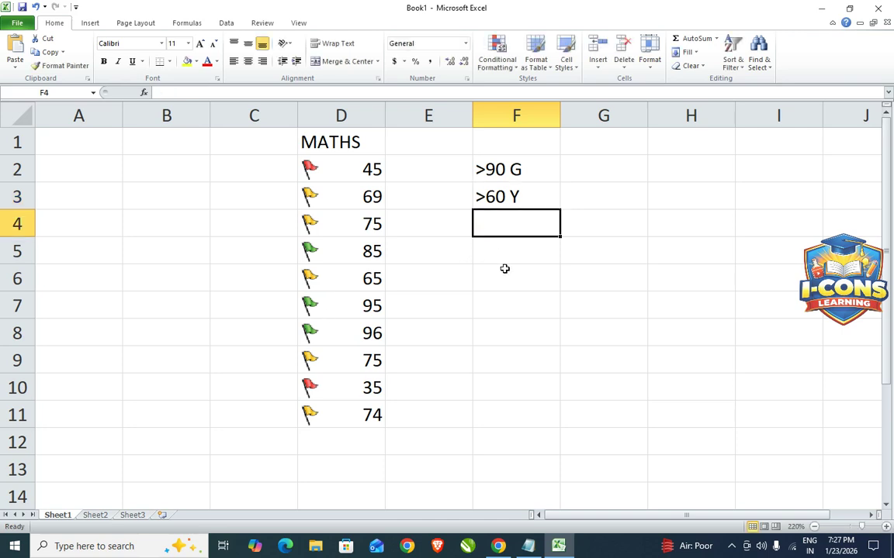
pyautogui.write('<')
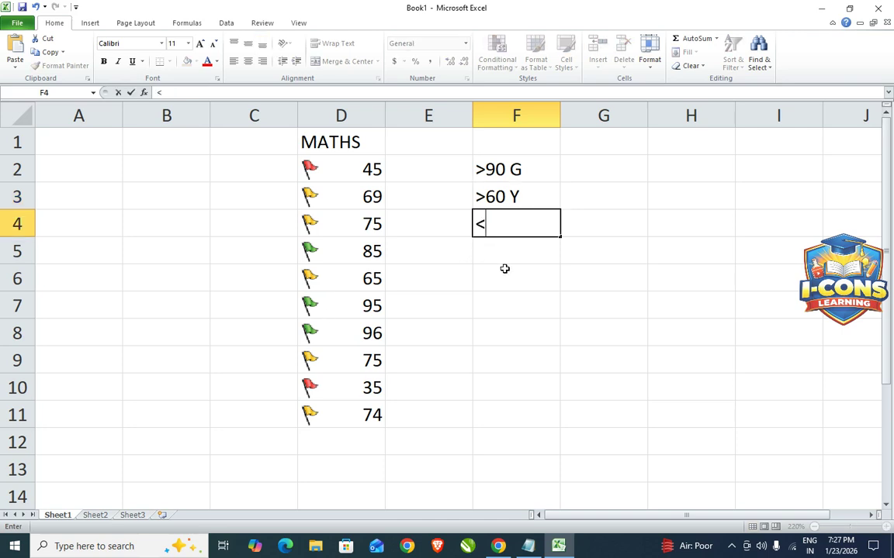
pyautogui.write('60 R')
pyautogui.click(515, 293)
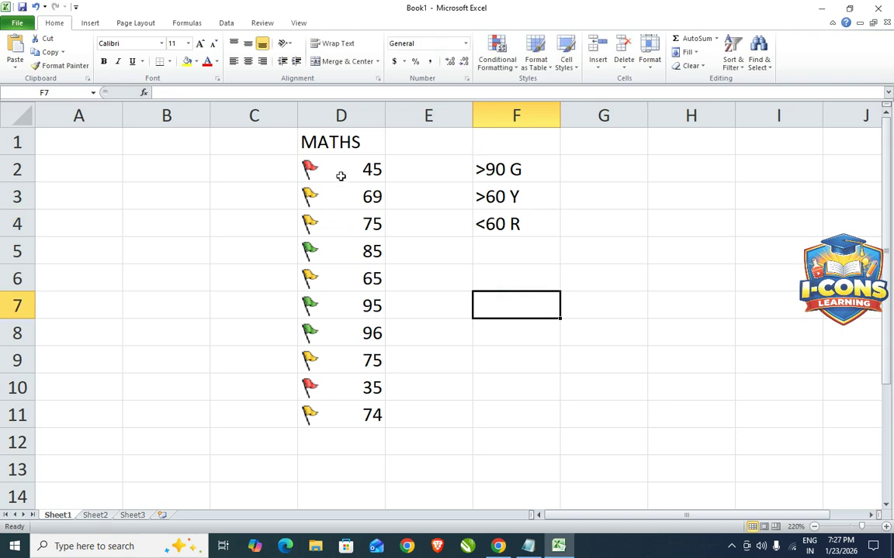
# Step: Clear the conditional formatting rules from the marks in D2:D11 only
pyautogui.moveTo(342, 173); pyautogui.dragTo(347, 405)
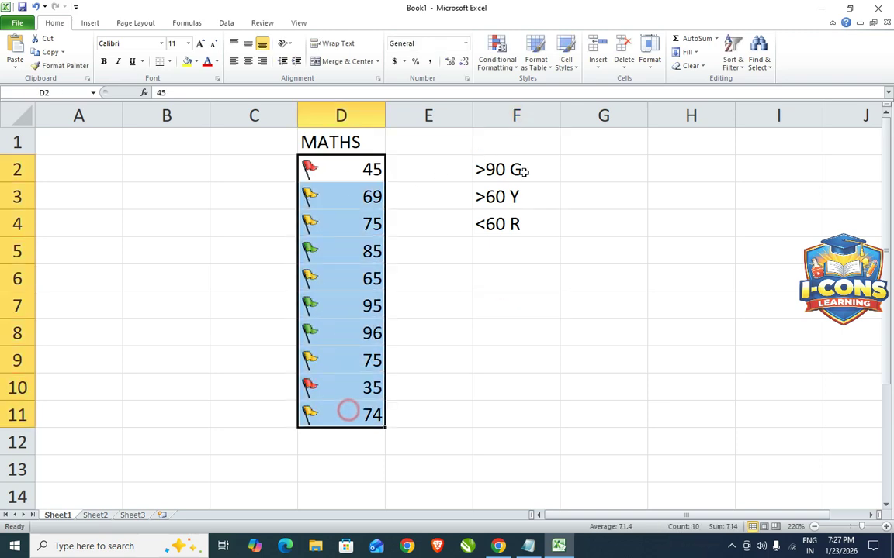
pyautogui.click(513, 73)
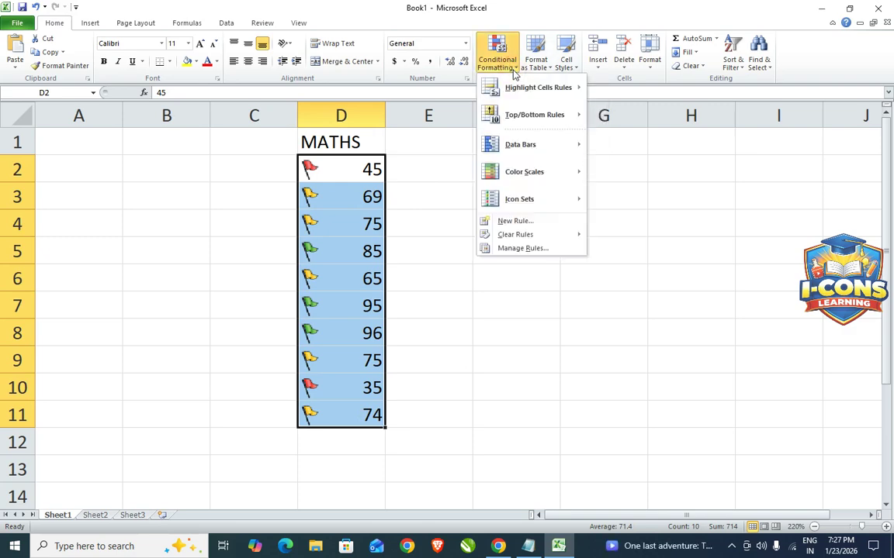
pyautogui.moveTo(515, 201)
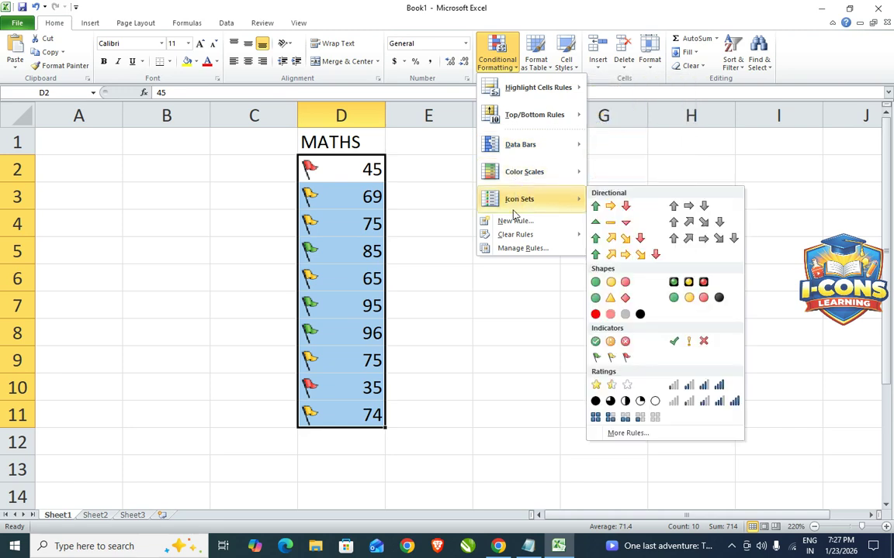
pyautogui.moveTo(516, 235)
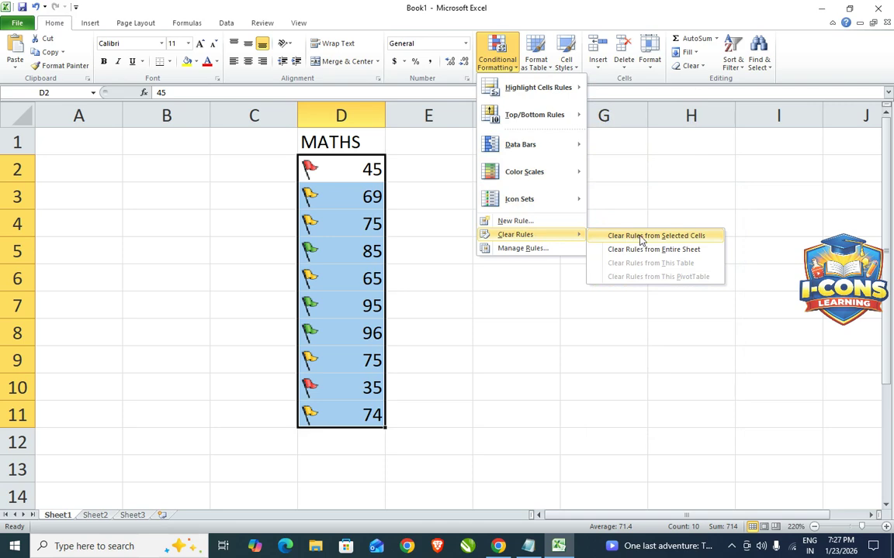
pyautogui.click(670, 238)
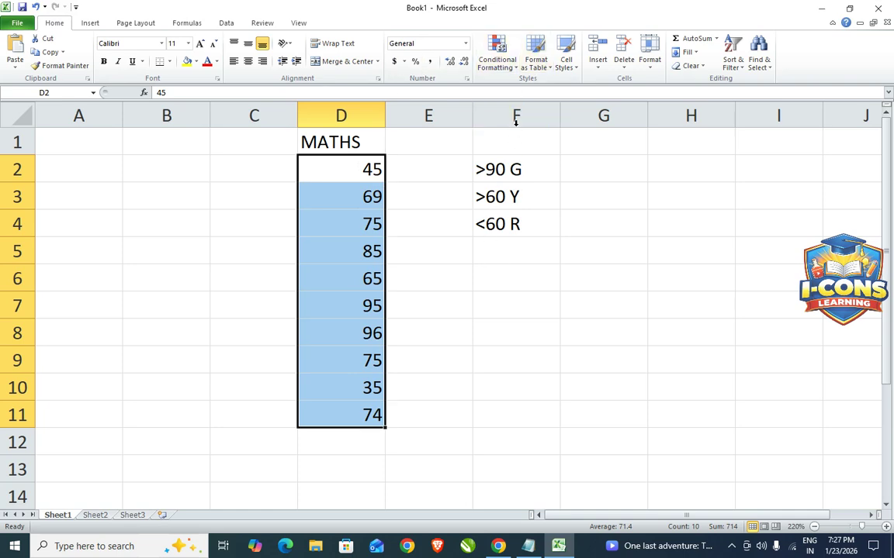
# Step: Start a custom icon set formatting rule for the marks in D2:D11
pyautogui.click(514, 71)
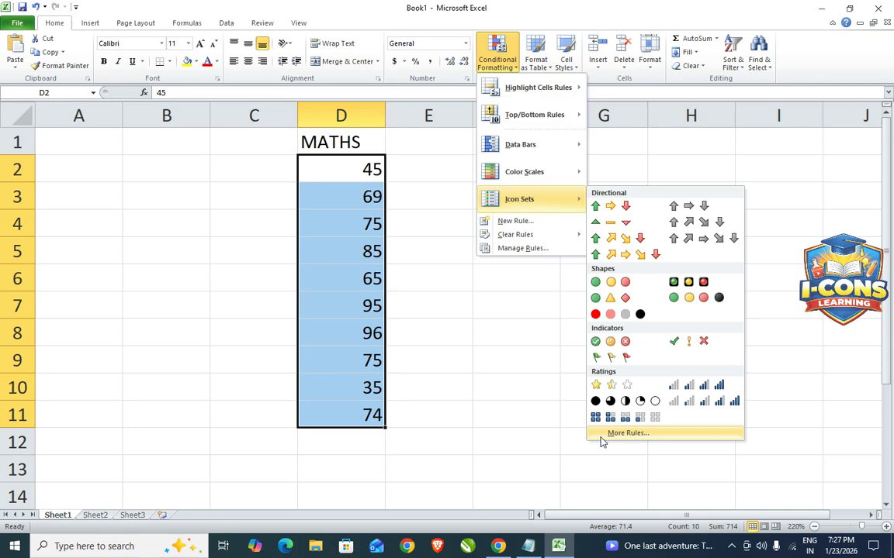
pyautogui.click(630, 434)
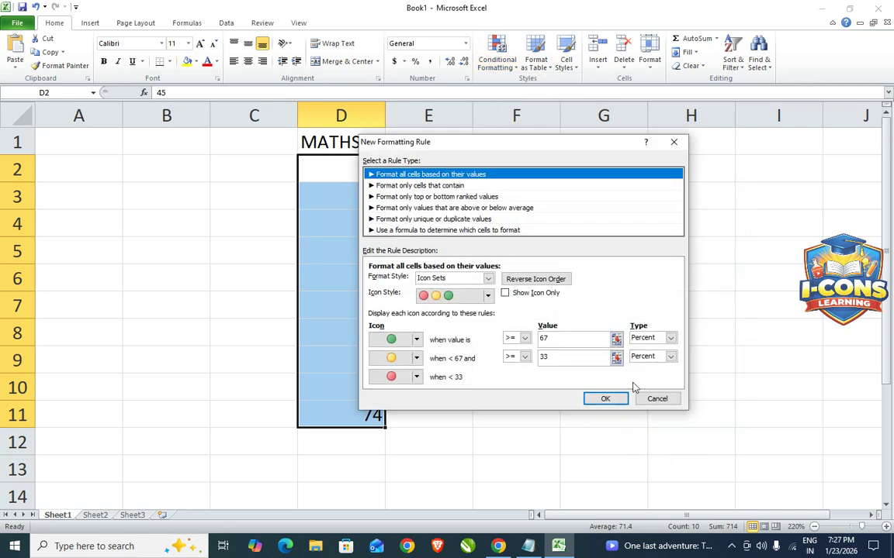
pyautogui.moveTo(504, 141); pyautogui.dragTo(576, 22)
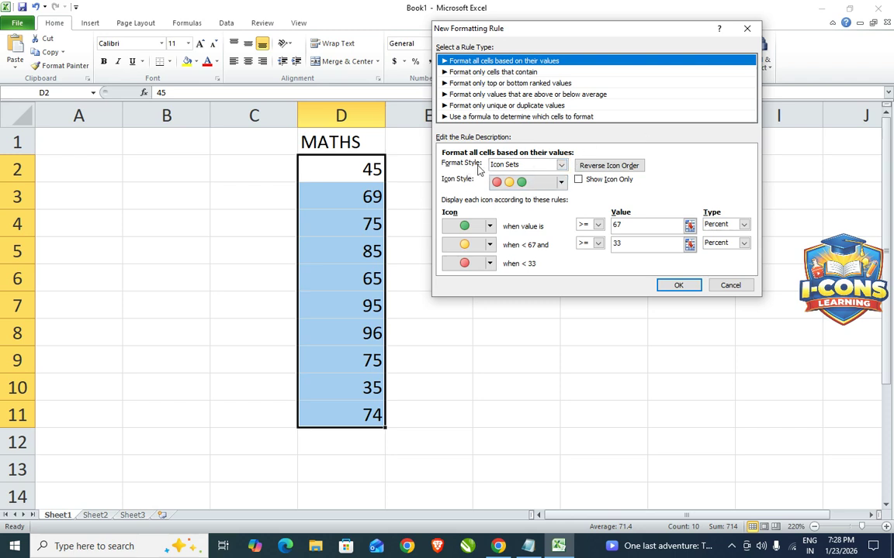
# Step: Try the 2-Color Scale, 3-Color Scale and Data Bar format styles in the new rule and return it to Icon Sets
pyautogui.click(561, 166)
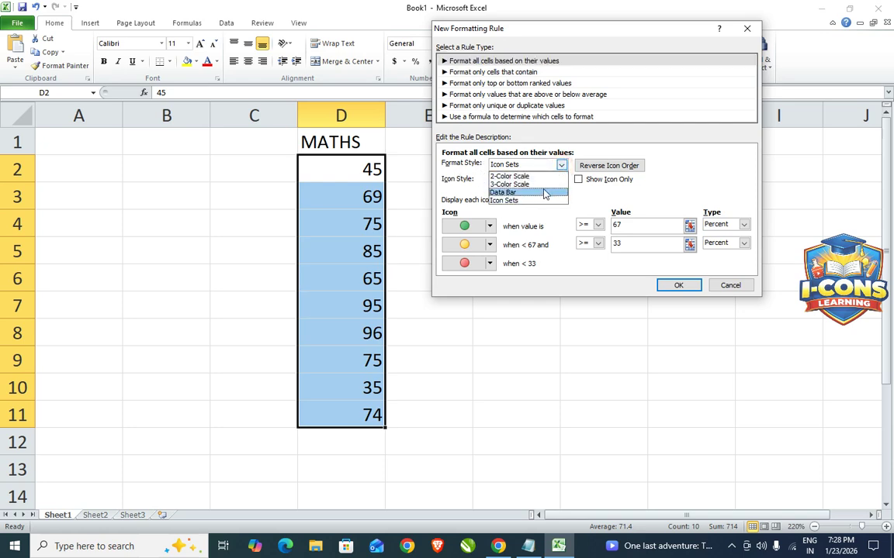
pyautogui.click(547, 178)
pyautogui.click(561, 166)
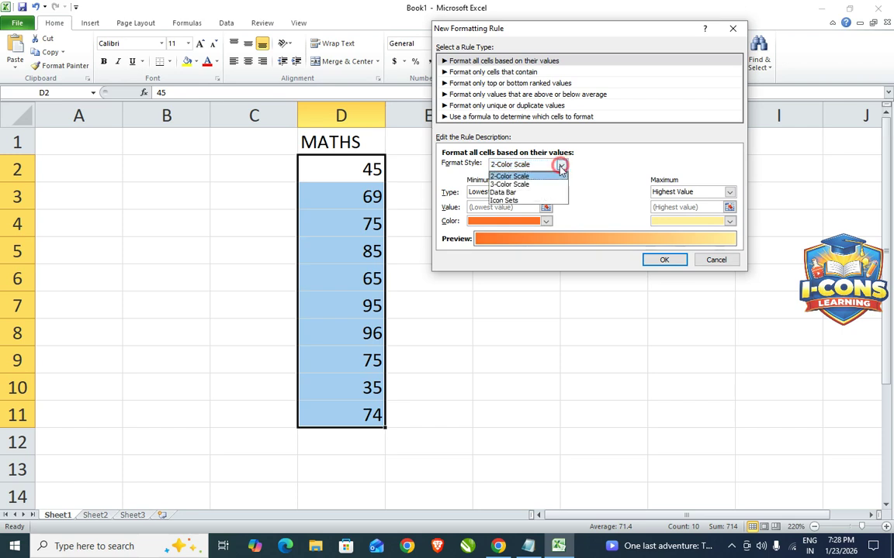
pyautogui.click(543, 186)
pyautogui.click(562, 165)
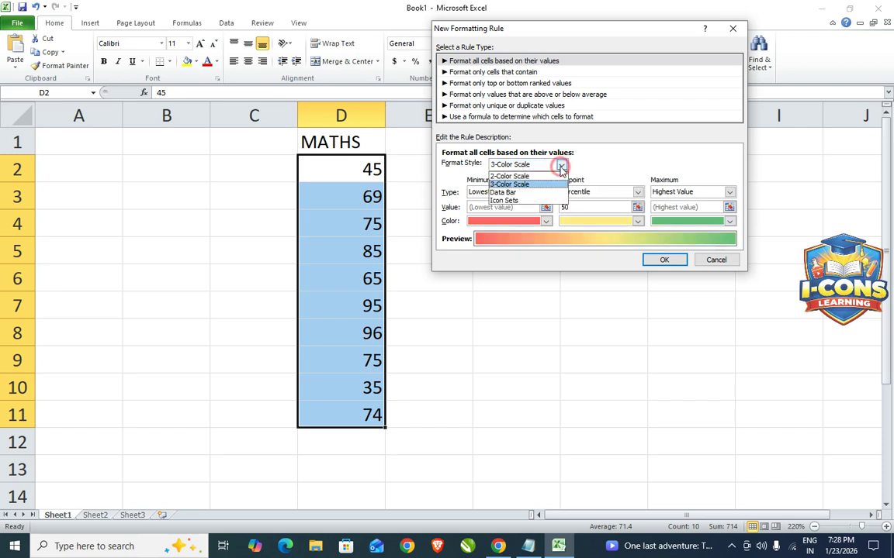
pyautogui.click(543, 193)
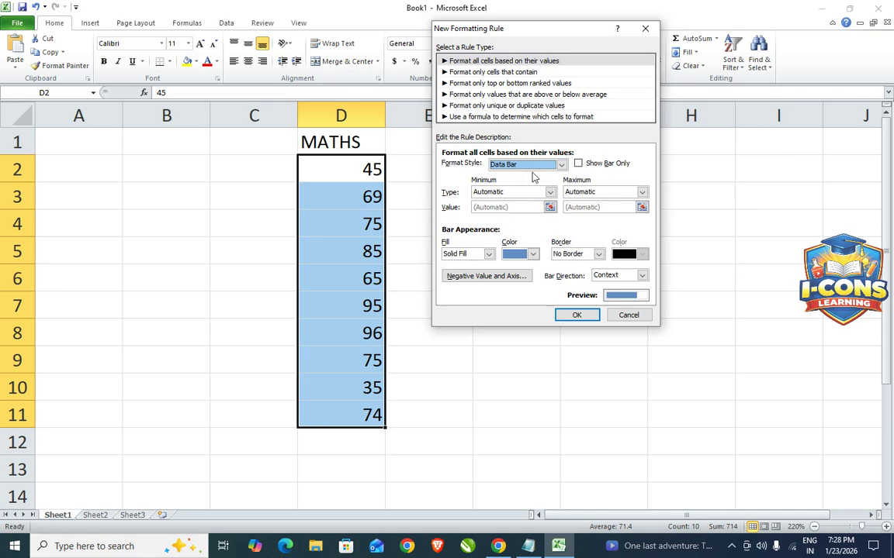
pyautogui.click(559, 167)
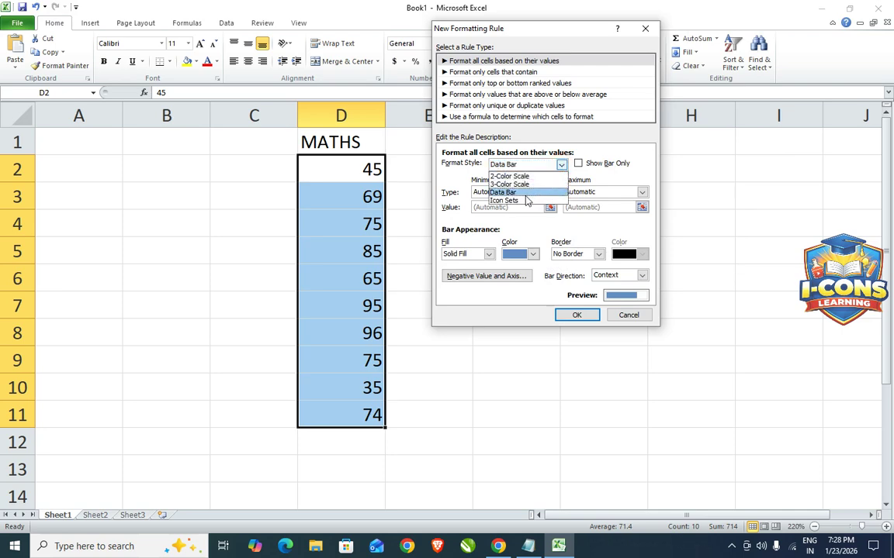
pyautogui.click(524, 203)
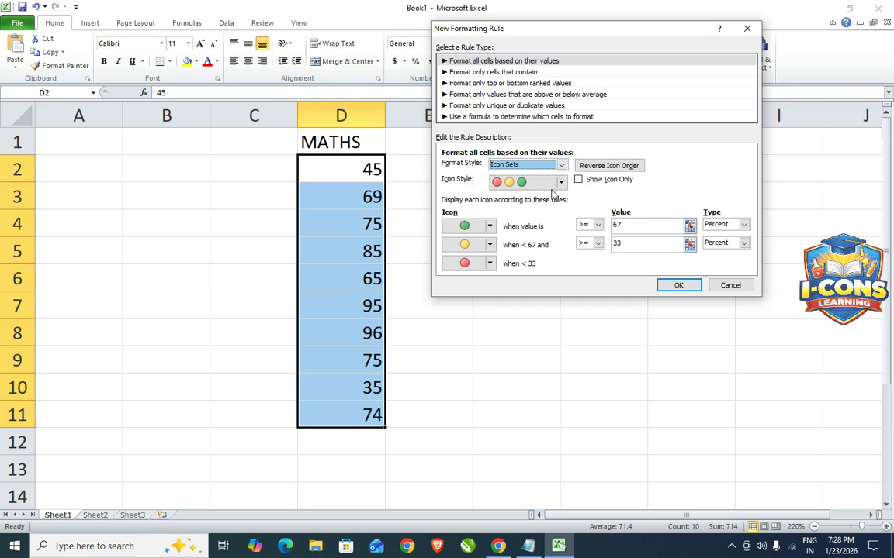
# Step: Choose the 3 Flags icon style for the rule and set both threshold types to Number
pyautogui.click(535, 182)
pyautogui.moveTo(562, 207)
pyautogui.mouseDown()
pyautogui.moveTo(560, 281)
pyautogui.moveTo(567, 208)
pyautogui.mouseUp()
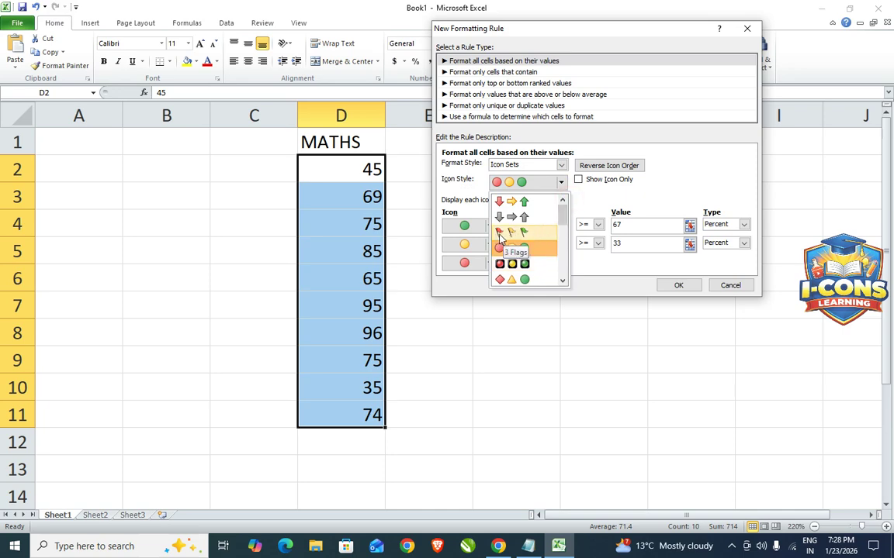
pyautogui.click(526, 234)
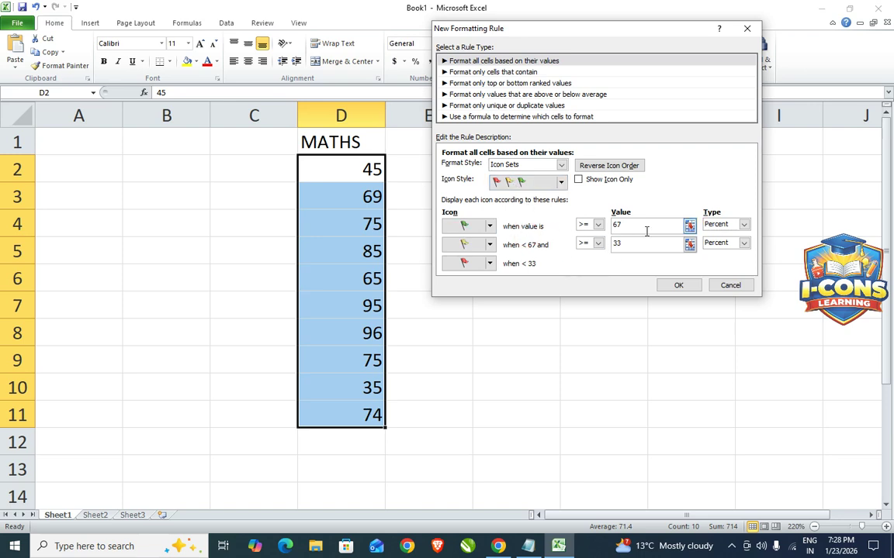
pyautogui.click(743, 224)
pyautogui.click(737, 236)
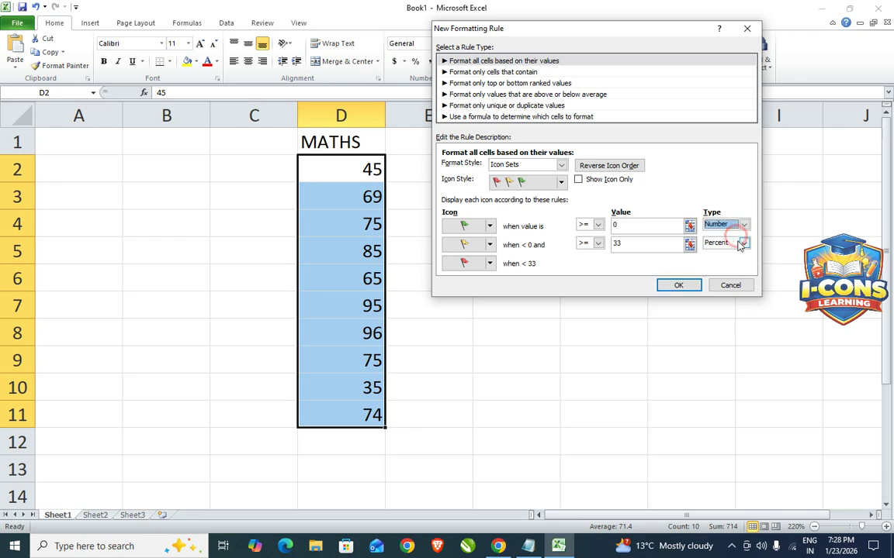
pyautogui.click(743, 242)
pyautogui.click(736, 255)
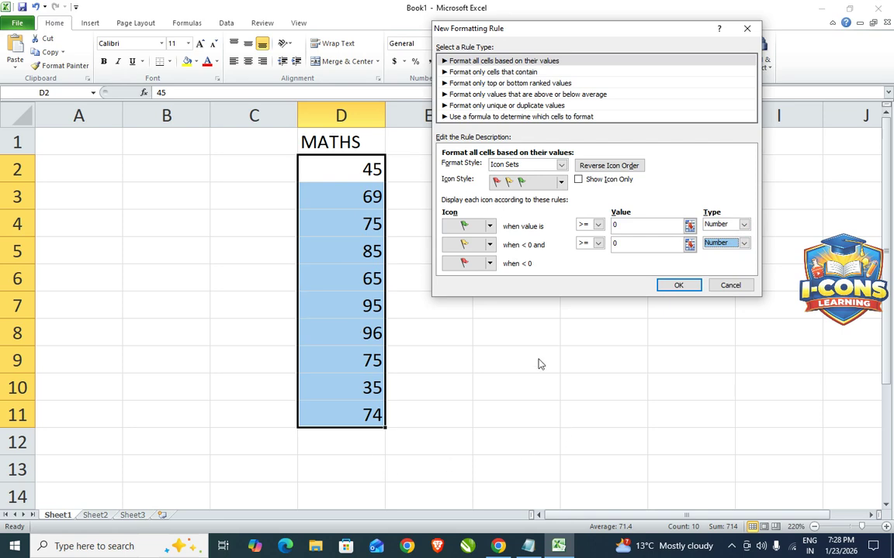
# Step: Try the > comparison for the green flag and switch it back to >=
pyautogui.click(598, 224)
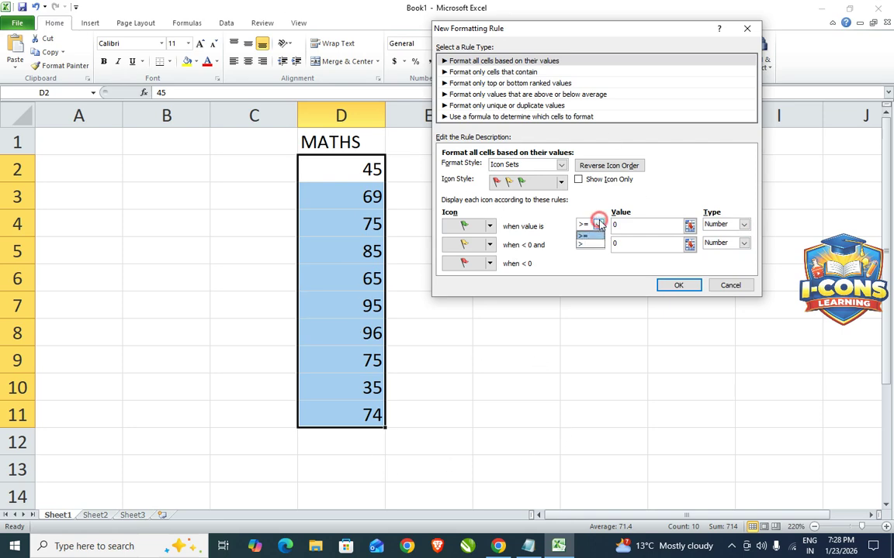
pyautogui.click(592, 244)
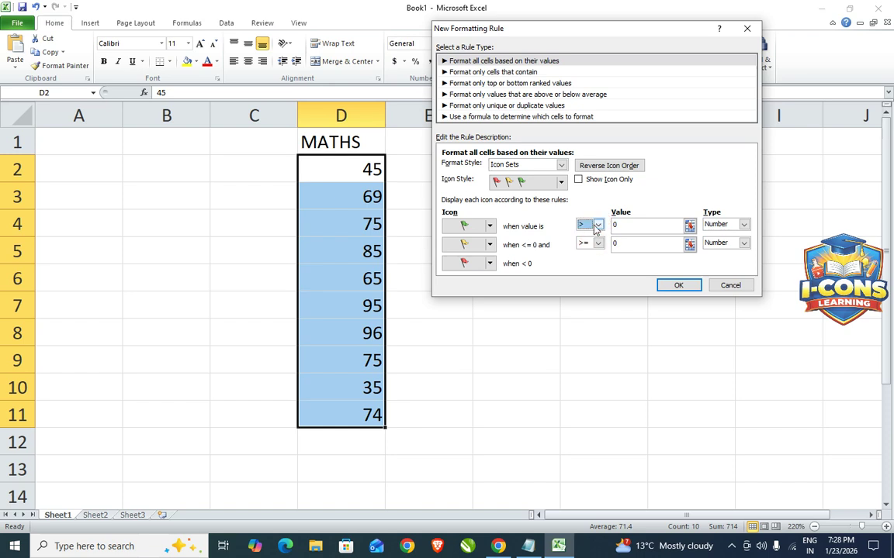
pyautogui.click(601, 225)
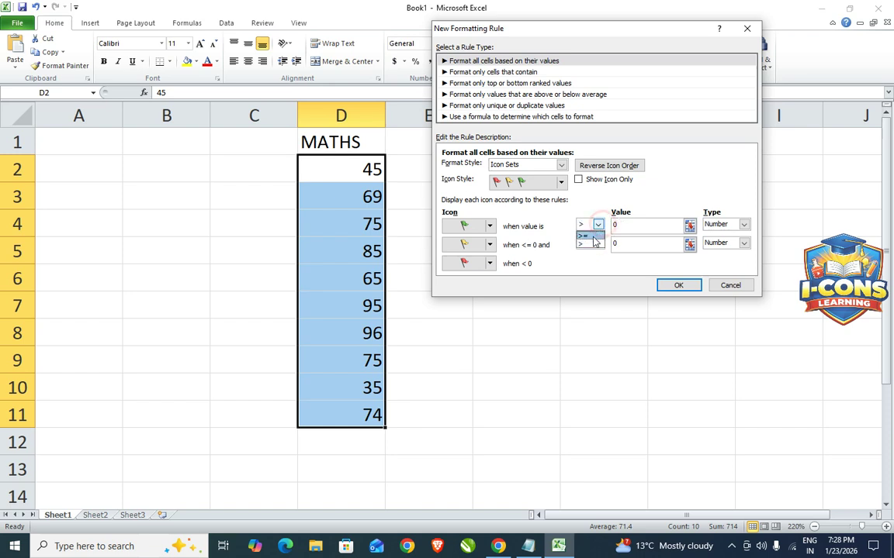
pyautogui.click(588, 235)
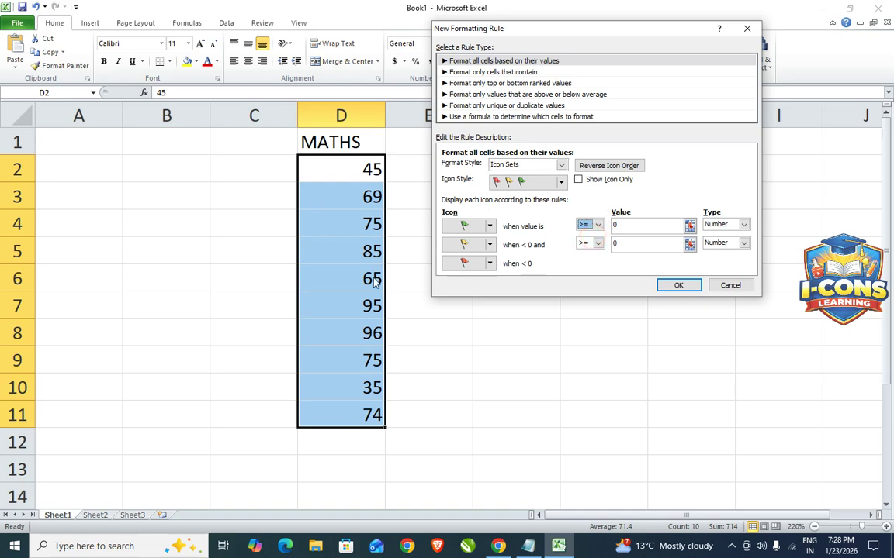
# Step: Set the green flag's condition to values > 90
pyautogui.click(598, 225)
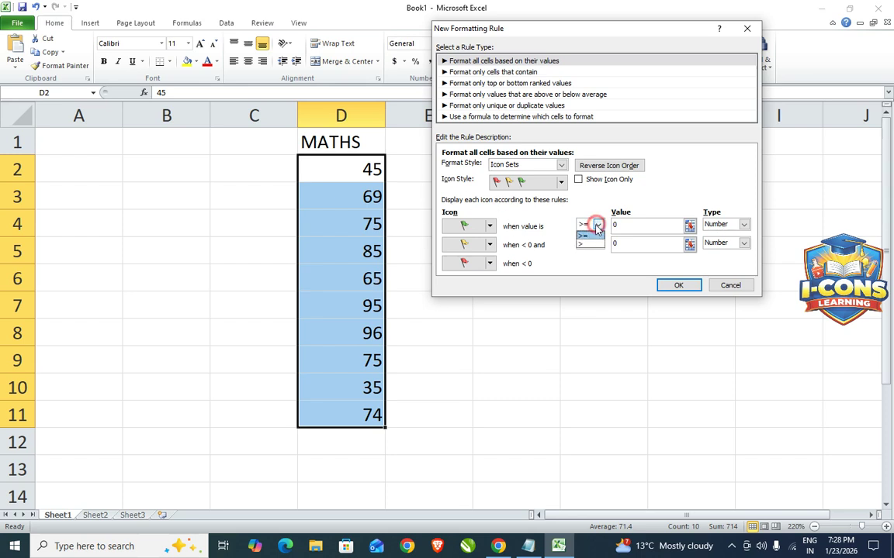
pyautogui.click(587, 242)
pyautogui.click(613, 225)
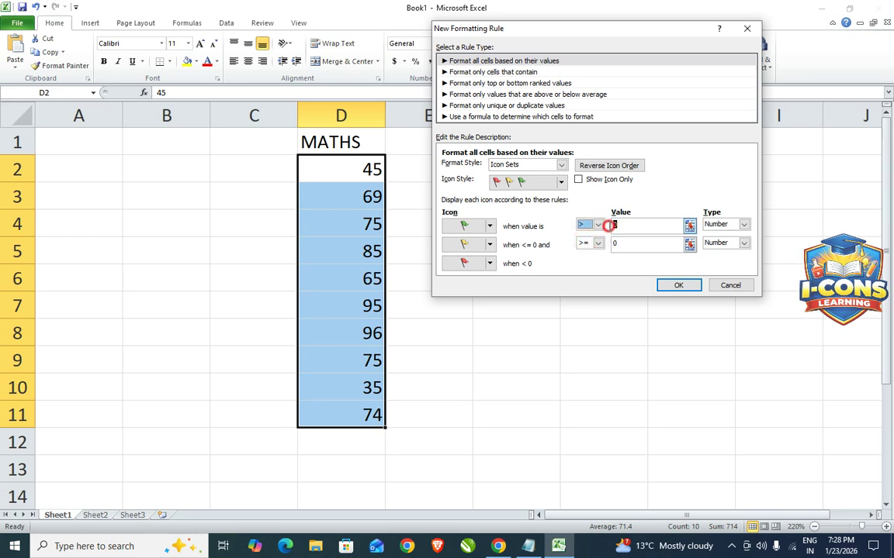
pyautogui.write('90')
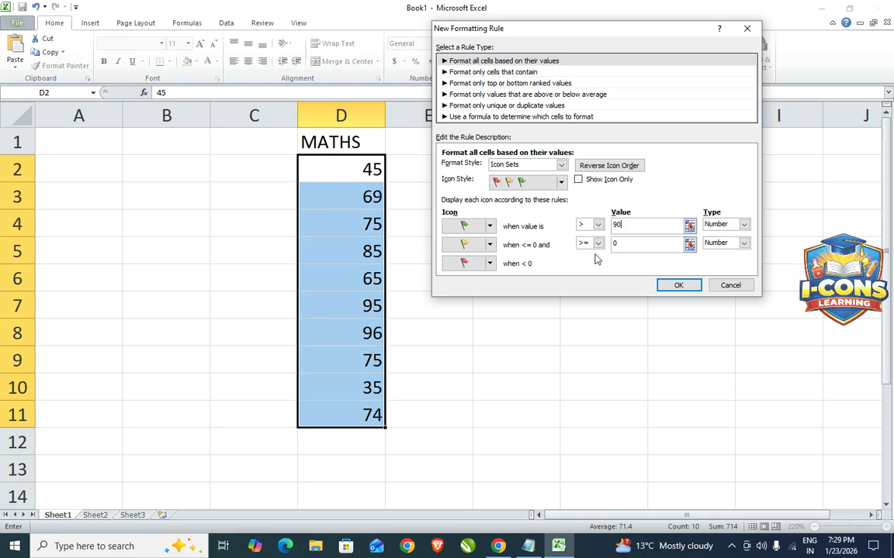
# Step: Set the yellow flag's condition to values > 60 and apply the flag rule to the marks
pyautogui.click(598, 244)
pyautogui.click(588, 260)
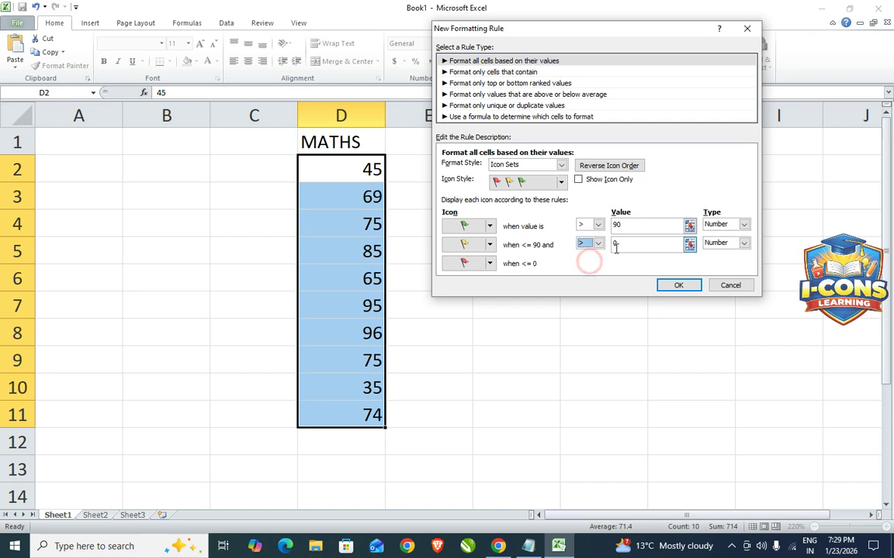
pyautogui.doubleClick(621, 244)
pyautogui.write('6')
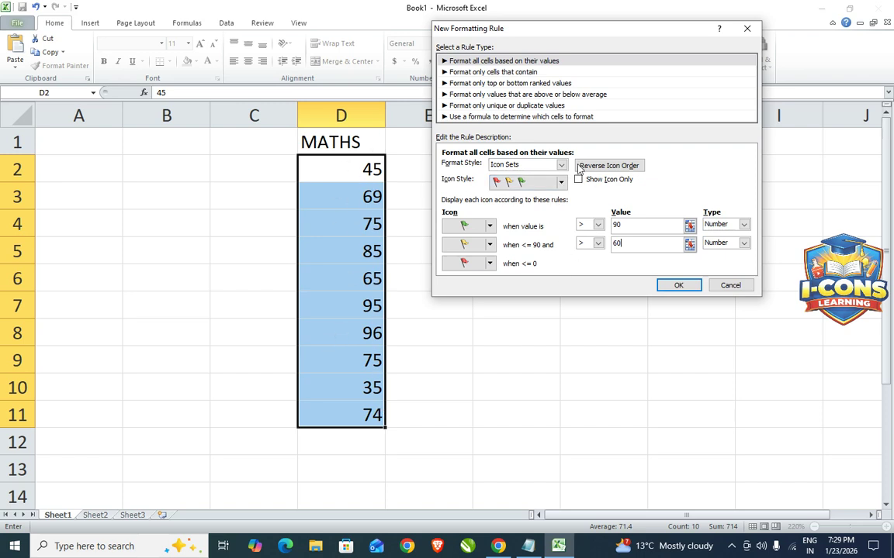
pyautogui.click(676, 286)
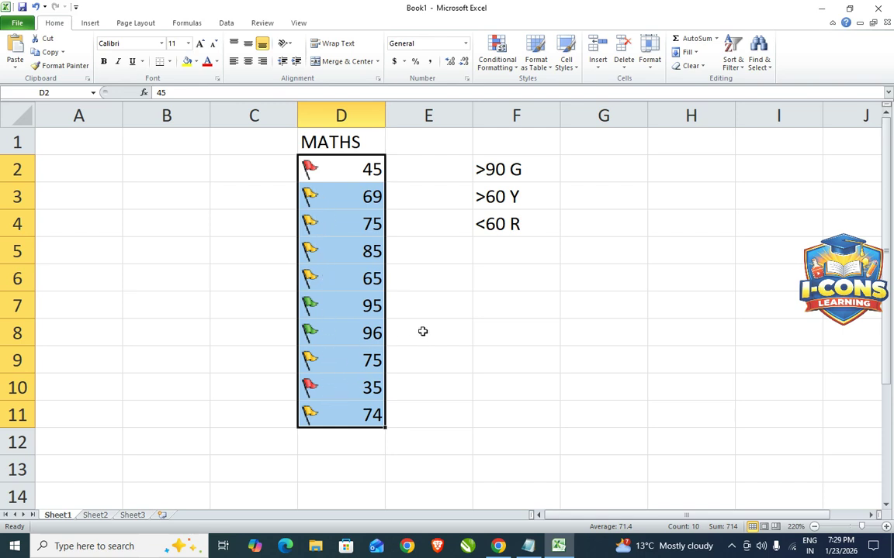
pyautogui.scroll(1, 423, 332)
pyautogui.click(374, 236)
pyautogui.click(330, 415)
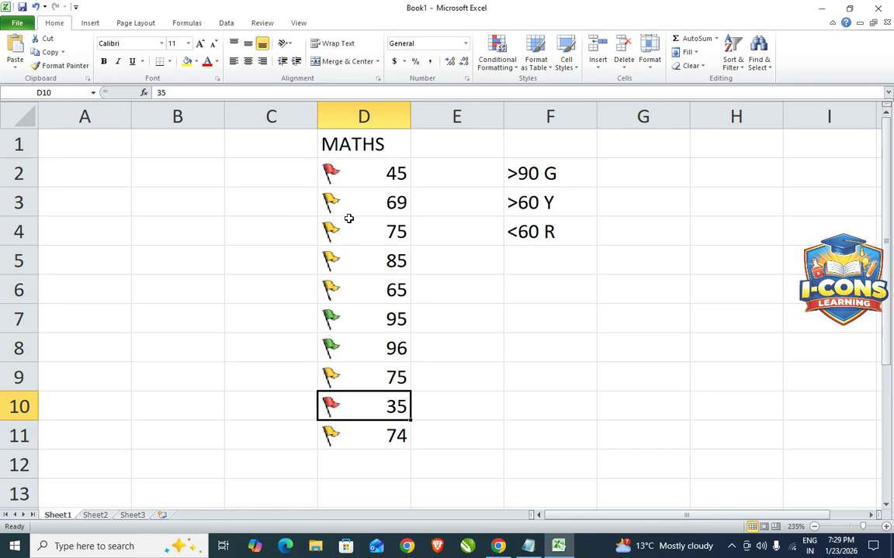
# Step: Apply a new icon set rule to D2:D11 with the default three coloured circles and Show Icon Only enabled
pyautogui.moveTo(370, 175); pyautogui.dragTo(365, 430)
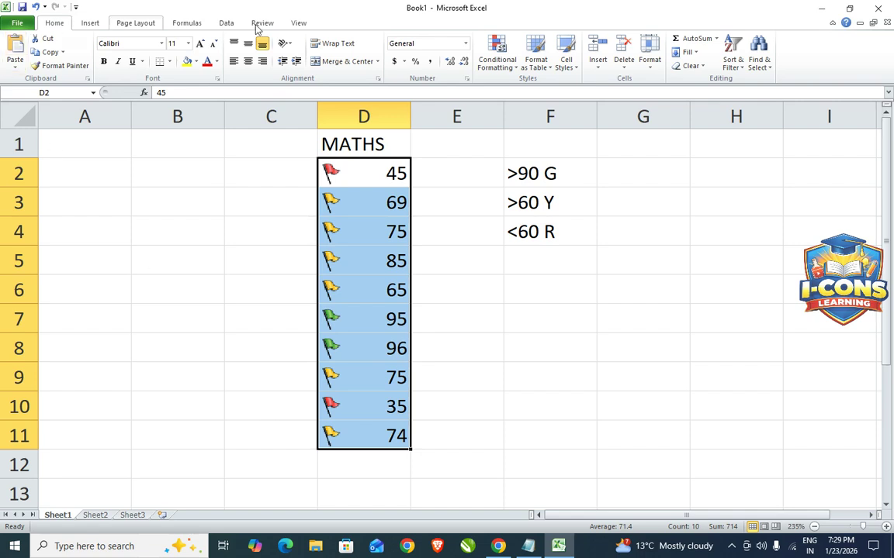
pyautogui.click(506, 62)
pyautogui.moveTo(520, 201)
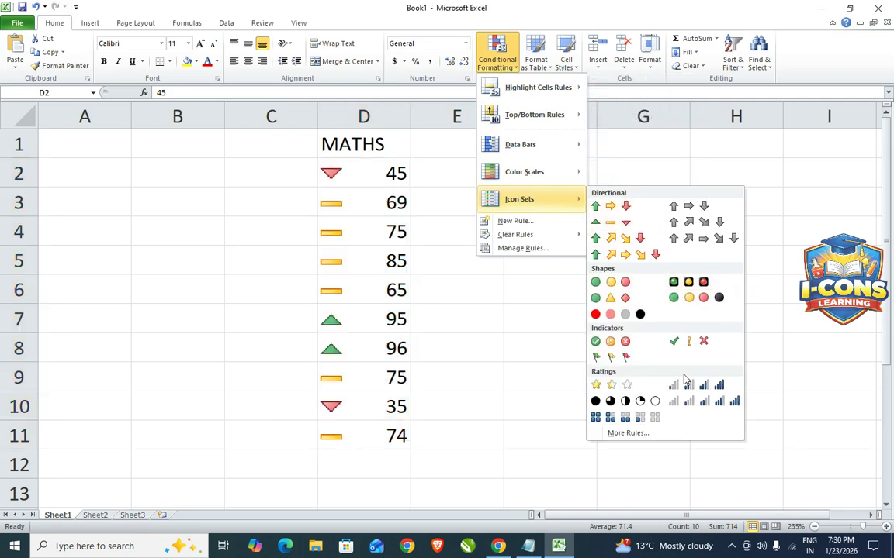
pyautogui.click(644, 434)
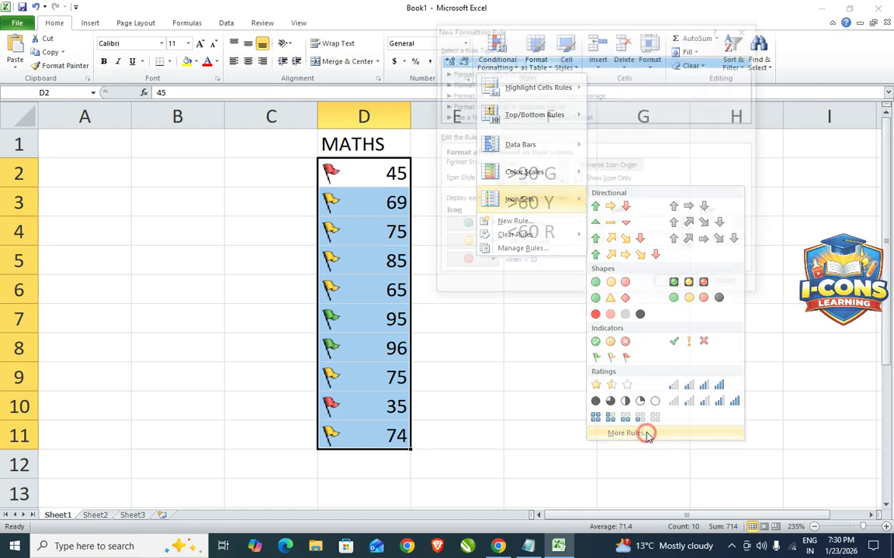
pyautogui.moveTo(618, 31); pyautogui.dragTo(656, 46)
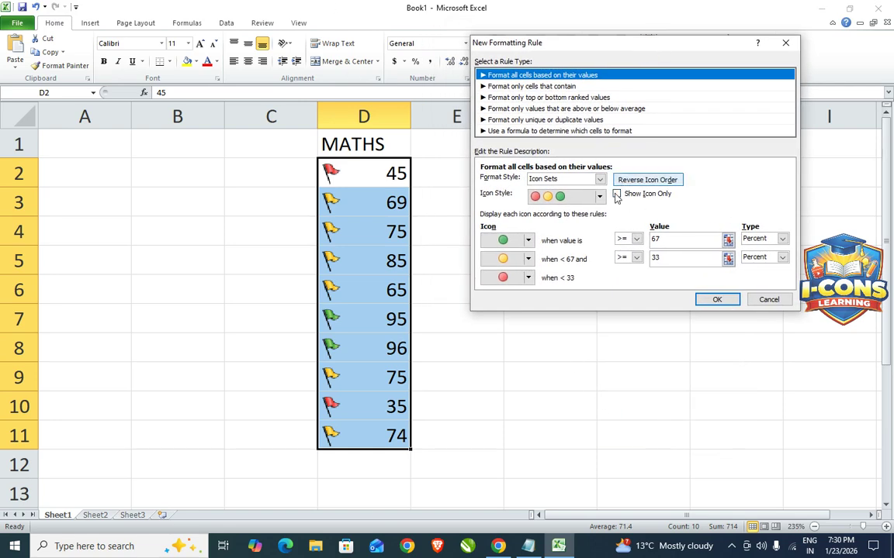
pyautogui.click(617, 194)
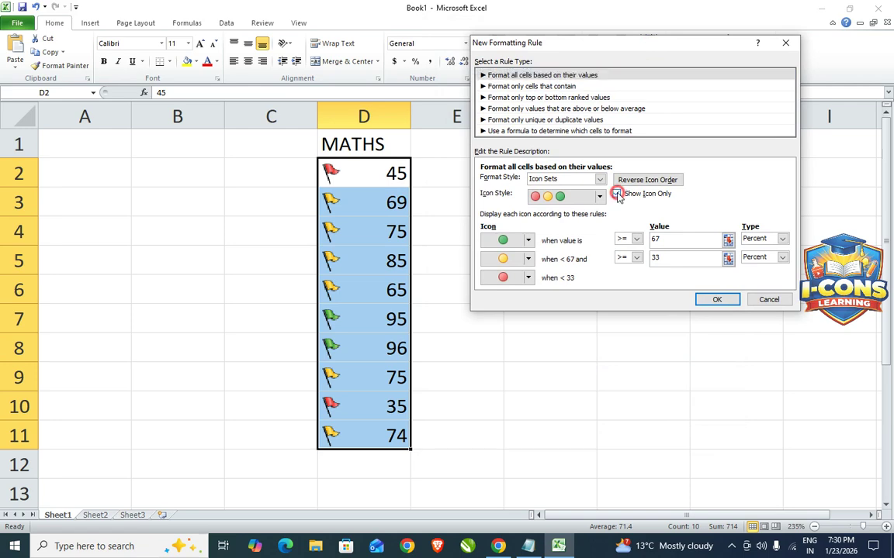
pyautogui.click(708, 299)
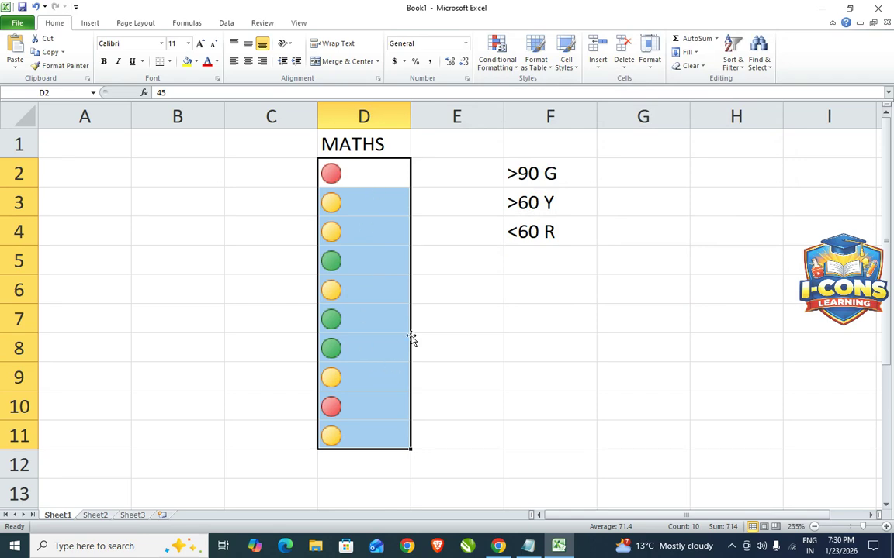
# Step: Apply a new icon set rule to D2:D11 with three coloured flags and Show Icon Only enabled
pyautogui.click(517, 70)
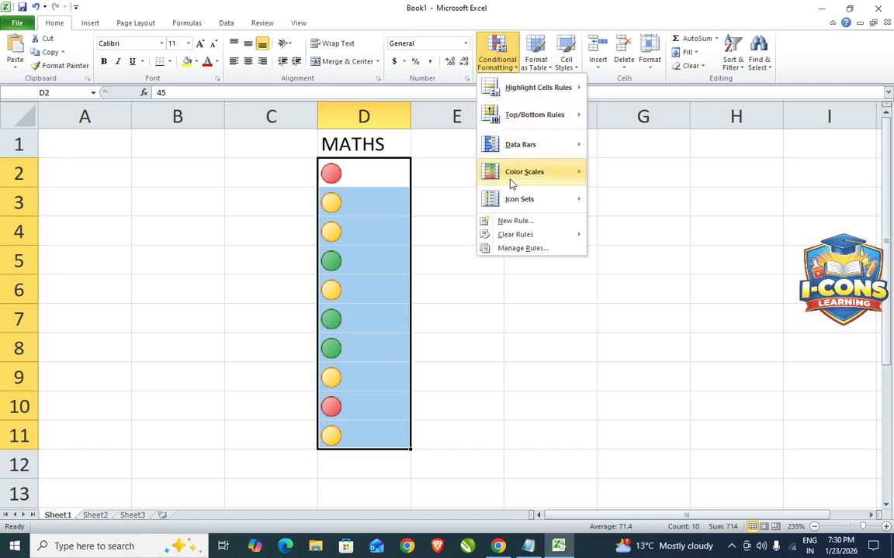
pyautogui.moveTo(522, 199)
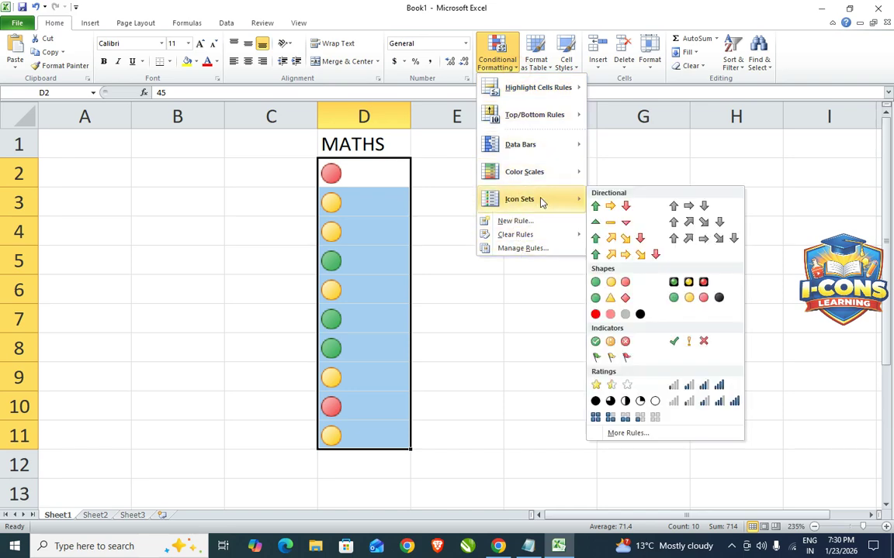
pyautogui.click(650, 434)
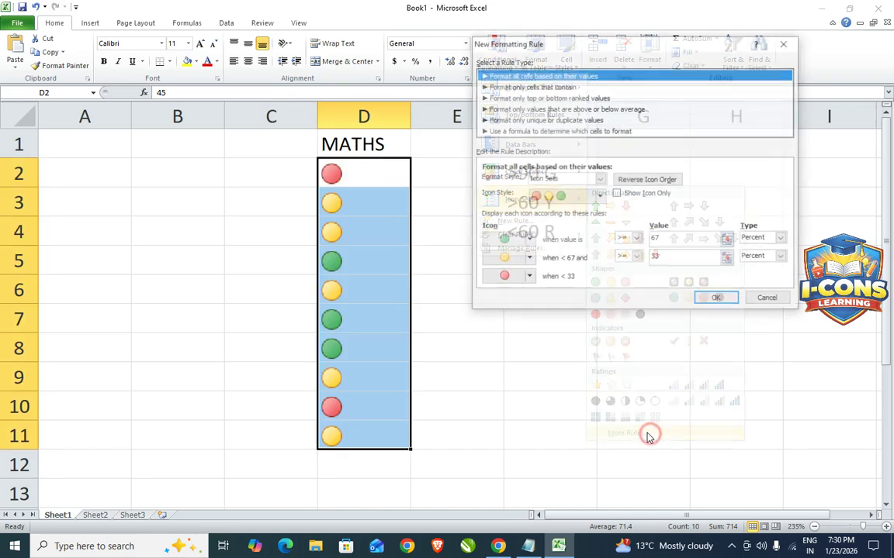
pyautogui.click(599, 196)
pyautogui.moveTo(600, 235); pyautogui.dragTo(558, 201)
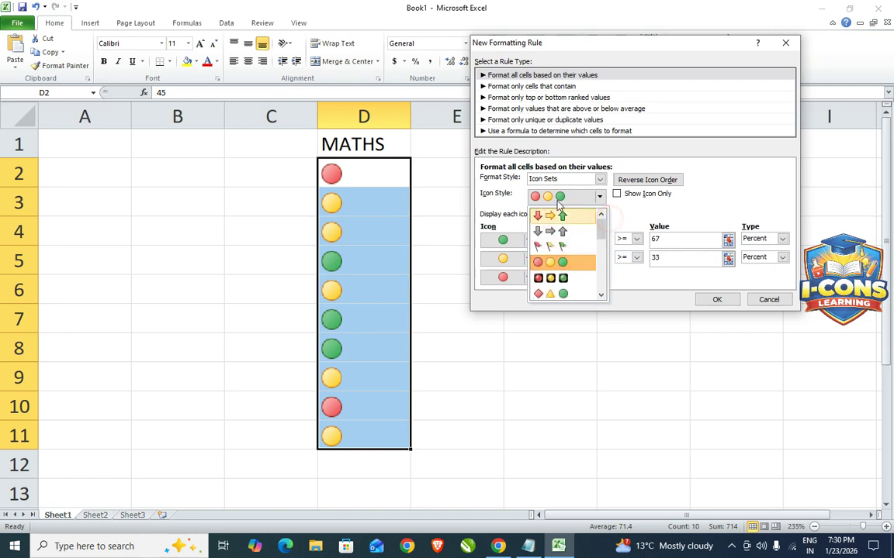
pyautogui.click(621, 209)
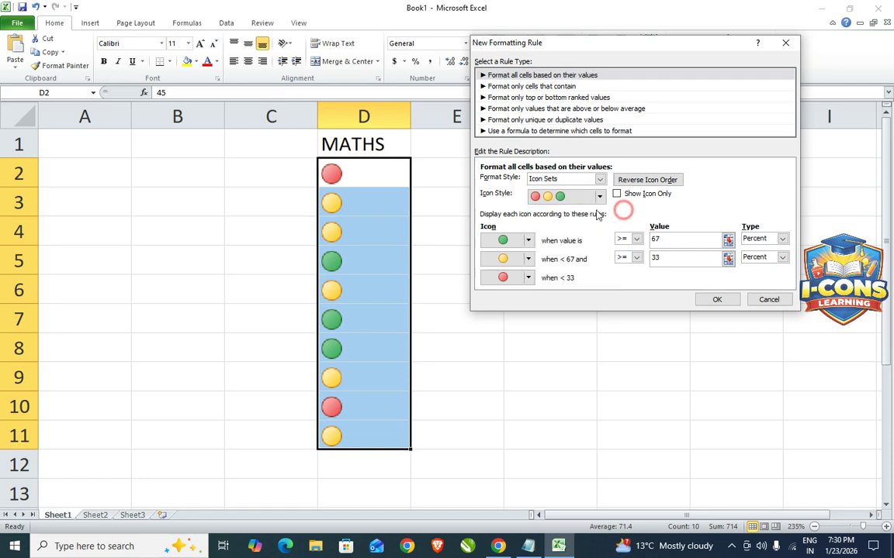
pyautogui.click(528, 240)
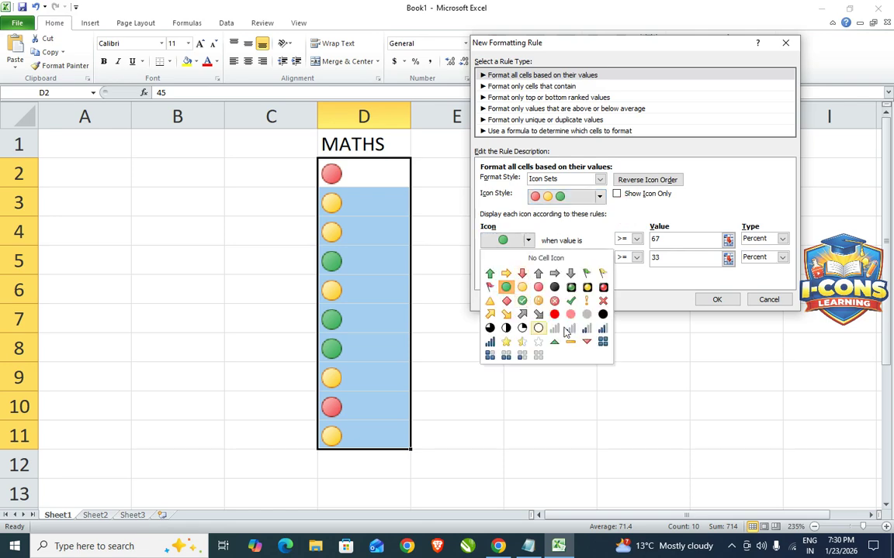
pyautogui.click(623, 208)
pyautogui.click(599, 196)
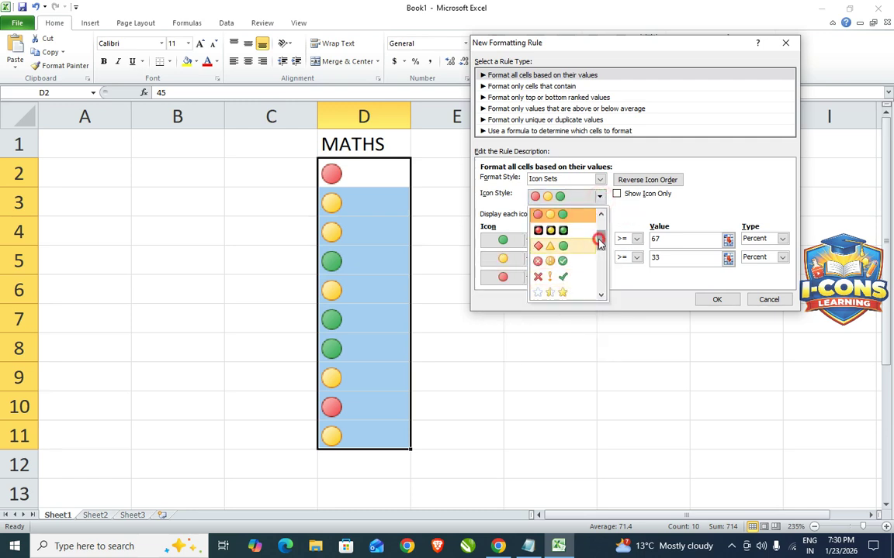
pyautogui.moveTo(601, 238); pyautogui.dragTo(600, 231)
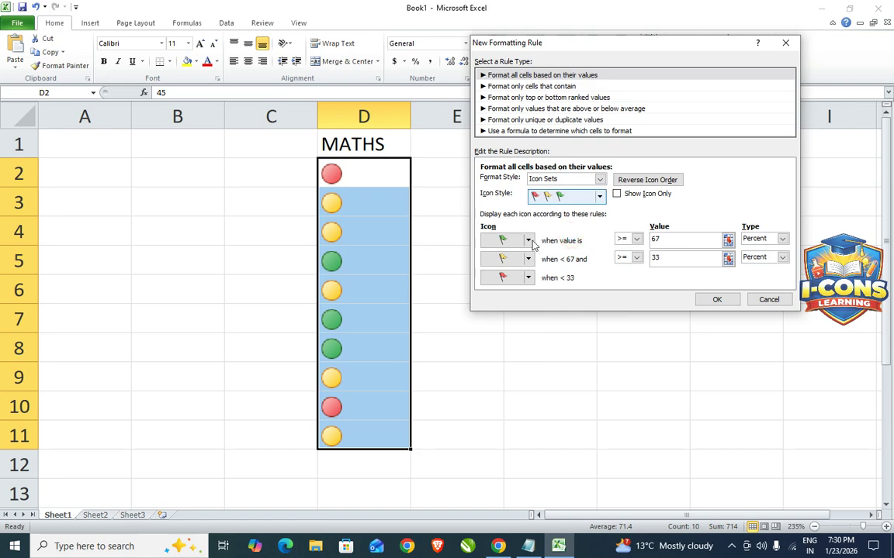
pyautogui.click(618, 194)
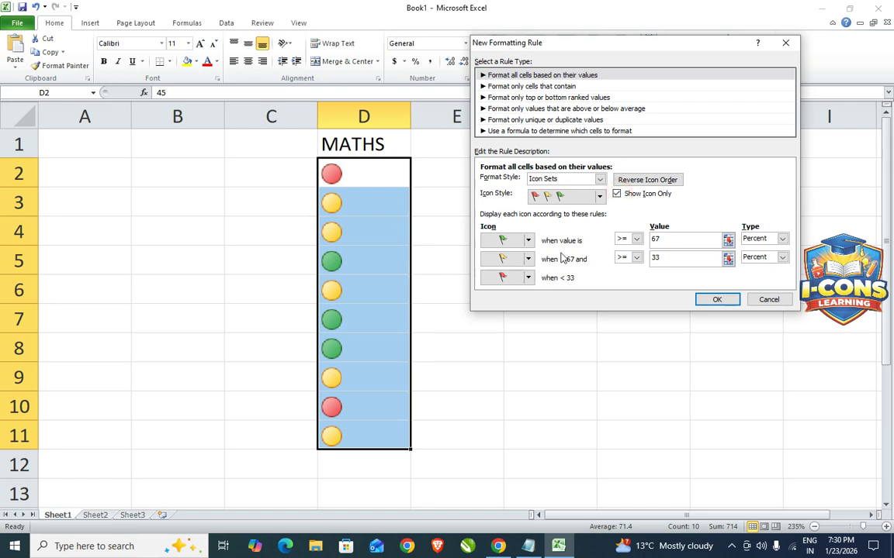
pyautogui.click(729, 300)
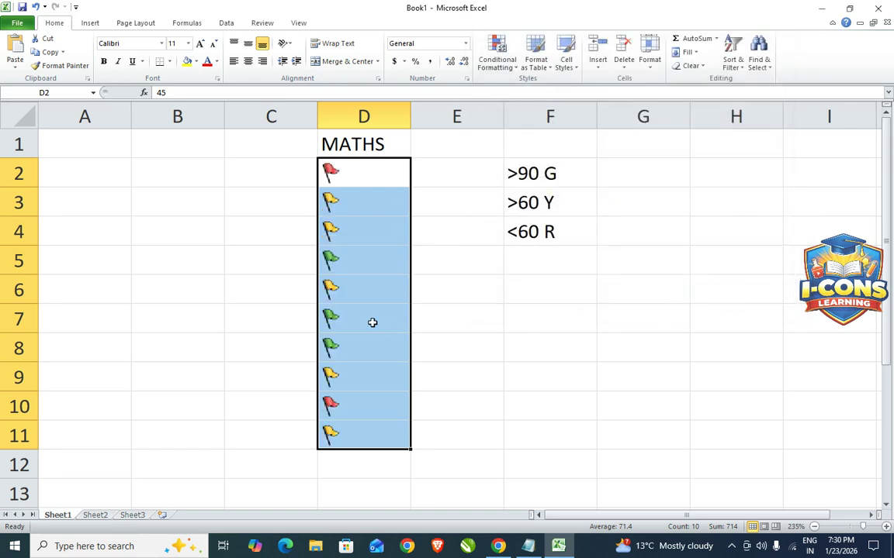
# Step: Change the mark in D4 to 90 and the mark in D8 to 35
pyautogui.click(381, 384)
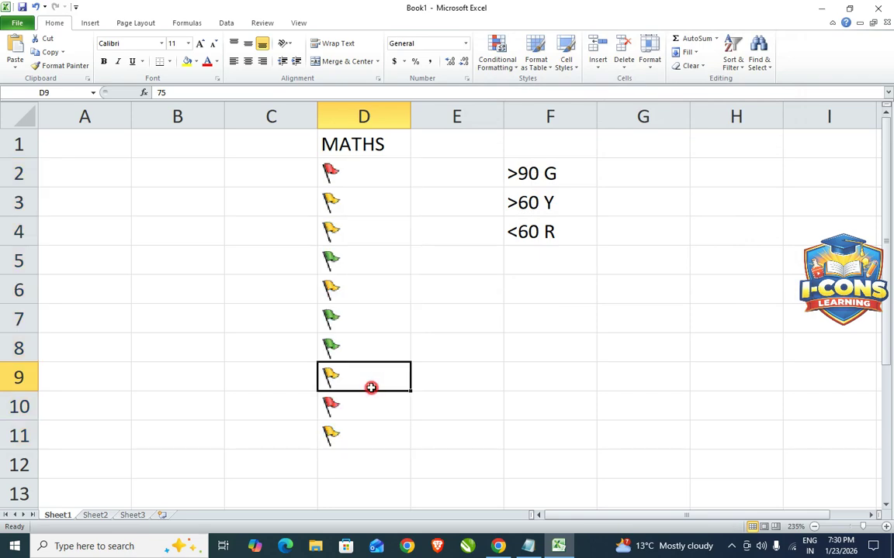
pyautogui.click(362, 233)
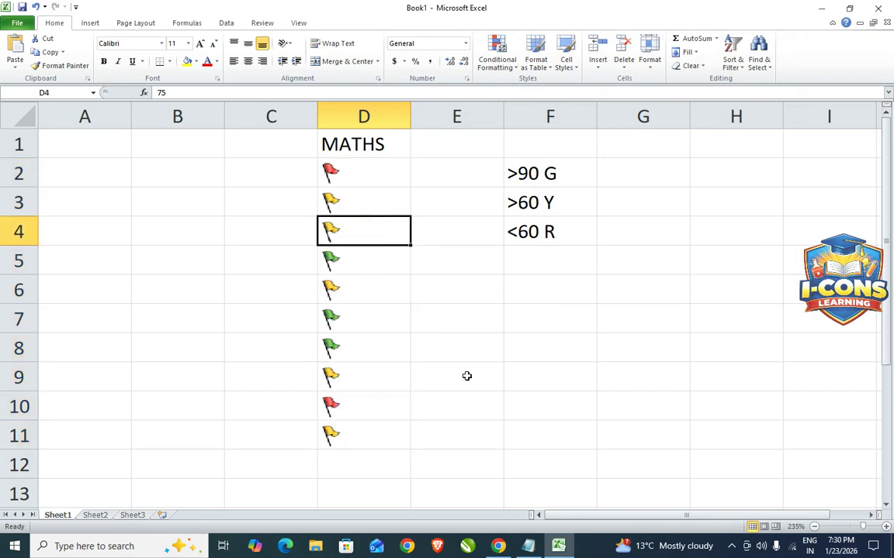
pyautogui.write('90')
pyautogui.press('Return')
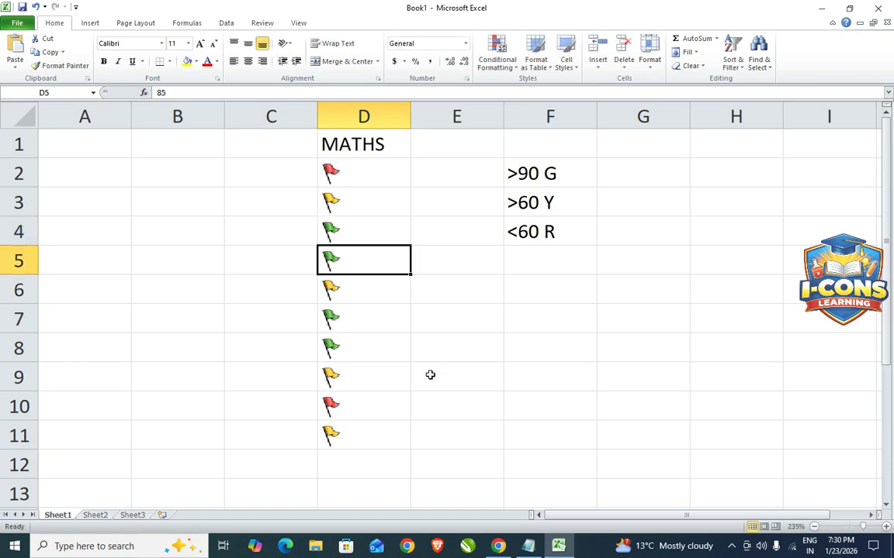
pyautogui.click(349, 347)
pyautogui.write('35')
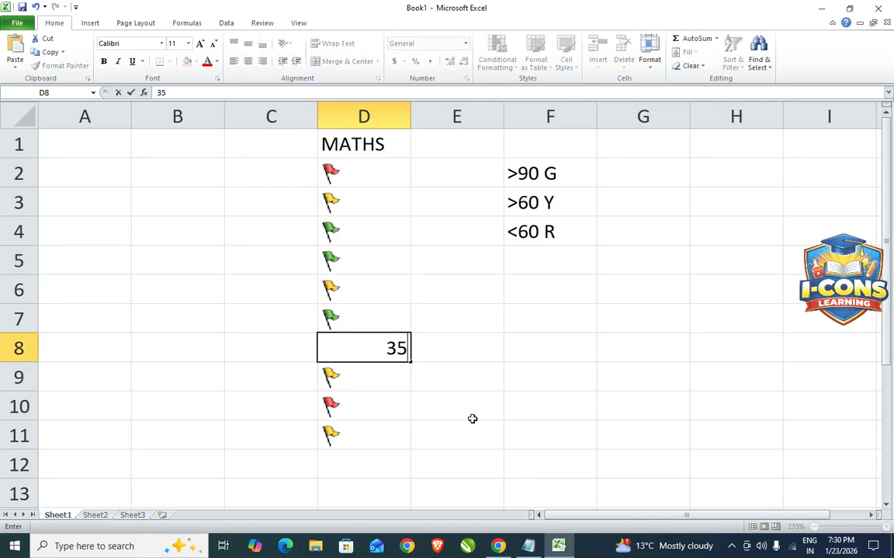
pyautogui.press('Return')
pyautogui.moveTo(376, 166); pyautogui.dragTo(369, 430)
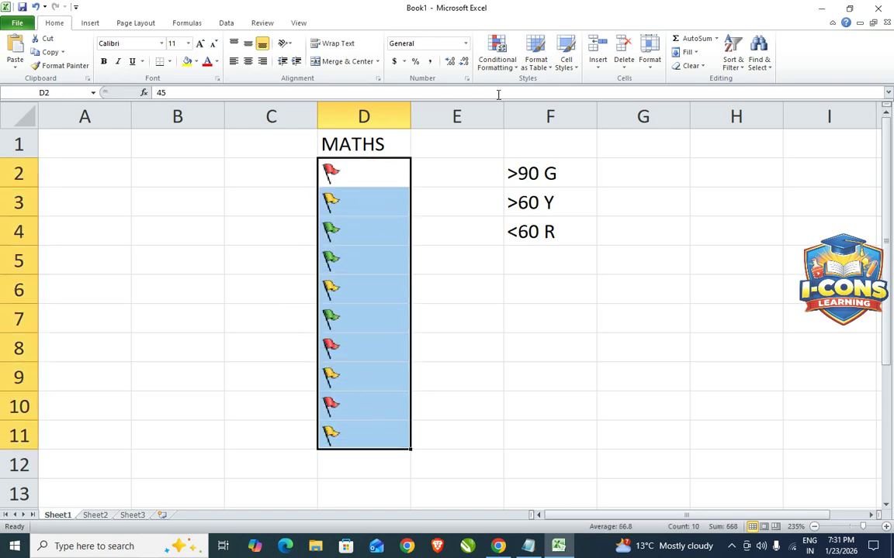
pyautogui.click(513, 68)
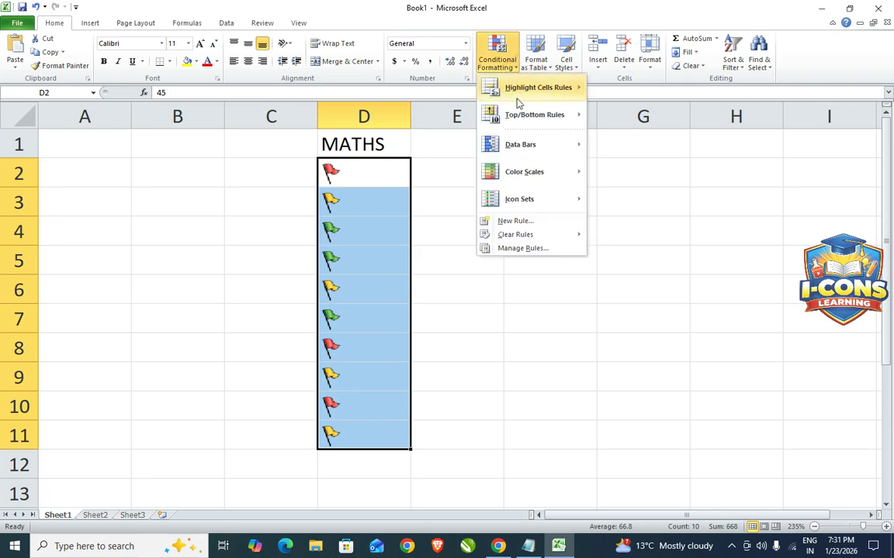
pyautogui.moveTo(519, 203)
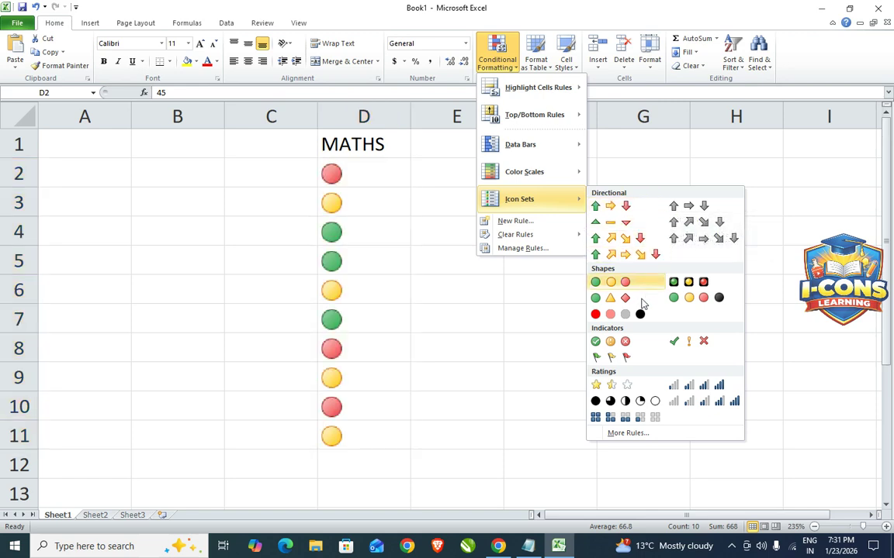
pyautogui.click(629, 435)
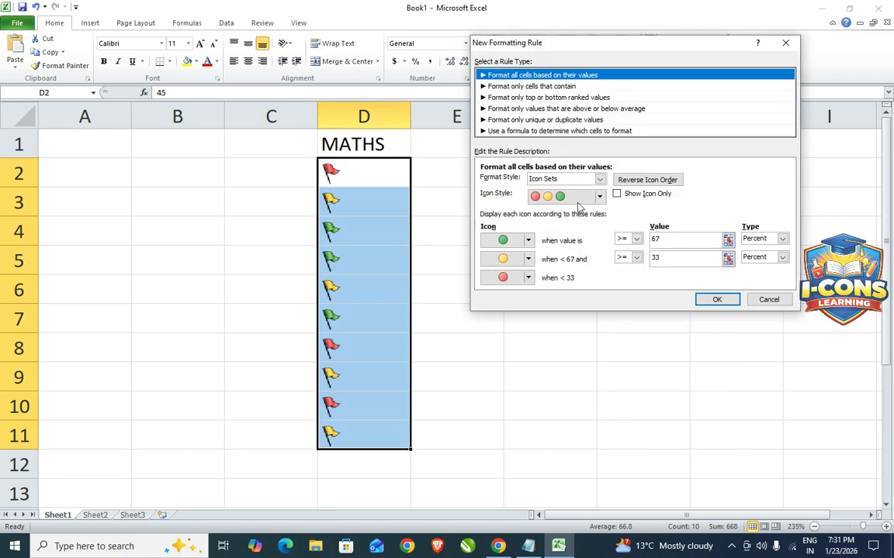
pyautogui.click(768, 301)
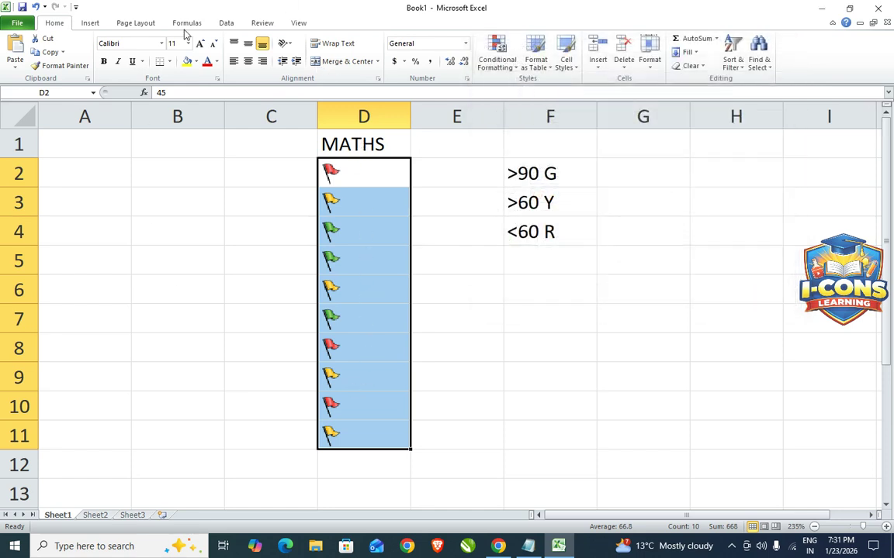
# Step: Start a new icon set rule for D2:D11 using the three coloured flags style
pyautogui.click(504, 60)
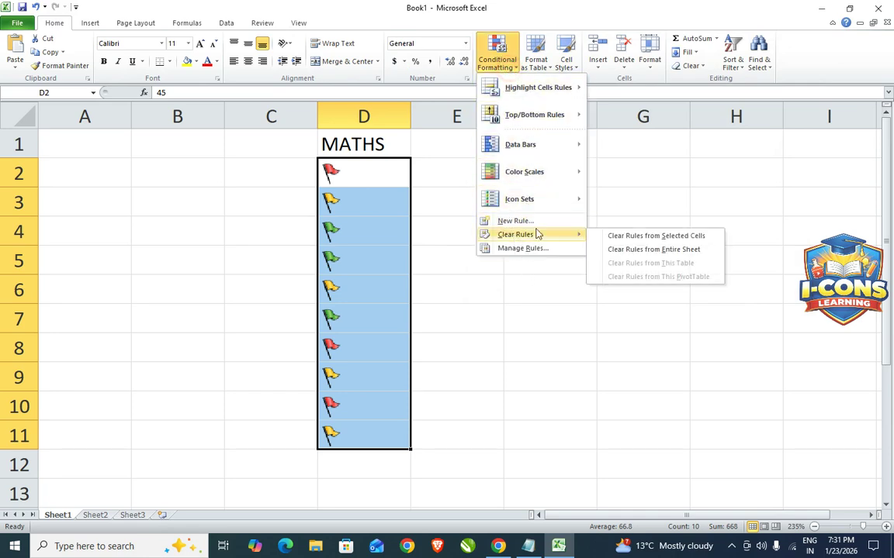
pyautogui.click(637, 433)
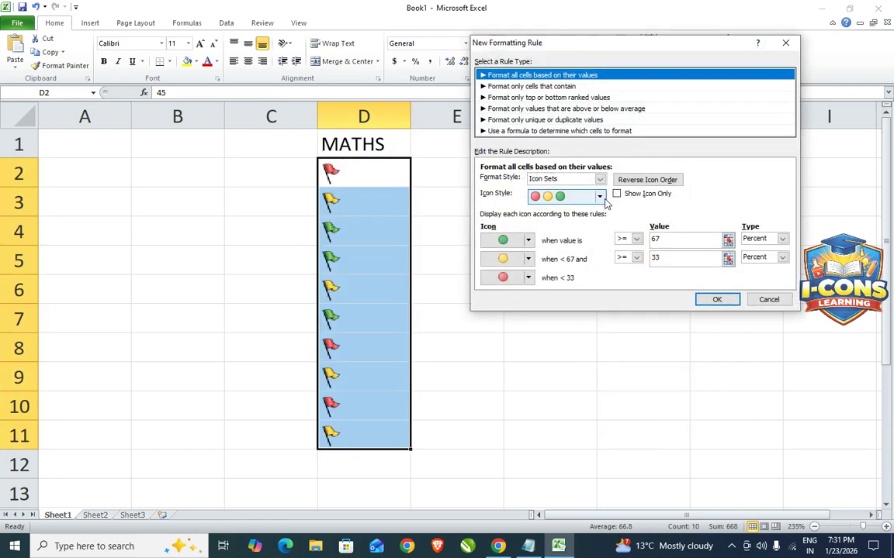
pyautogui.click(600, 197)
pyautogui.moveTo(600, 211)
pyautogui.mouseDown()
pyautogui.moveTo(602, 261)
pyautogui.moveTo(603, 231)
pyautogui.mouseUp()
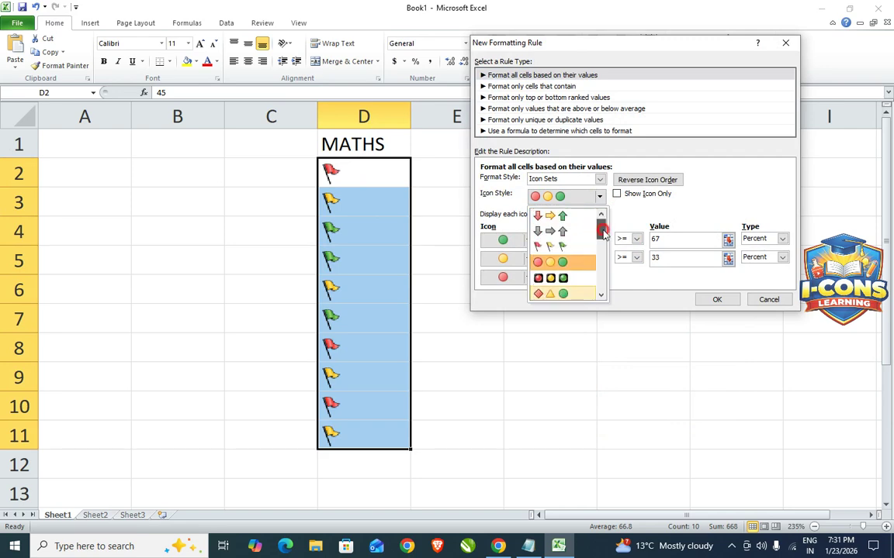
pyautogui.click(568, 248)
# Step: Try Show Icon Only and the reversed icon order, restore both settings, and apply the flag rule to the marks
pyautogui.click(616, 195)
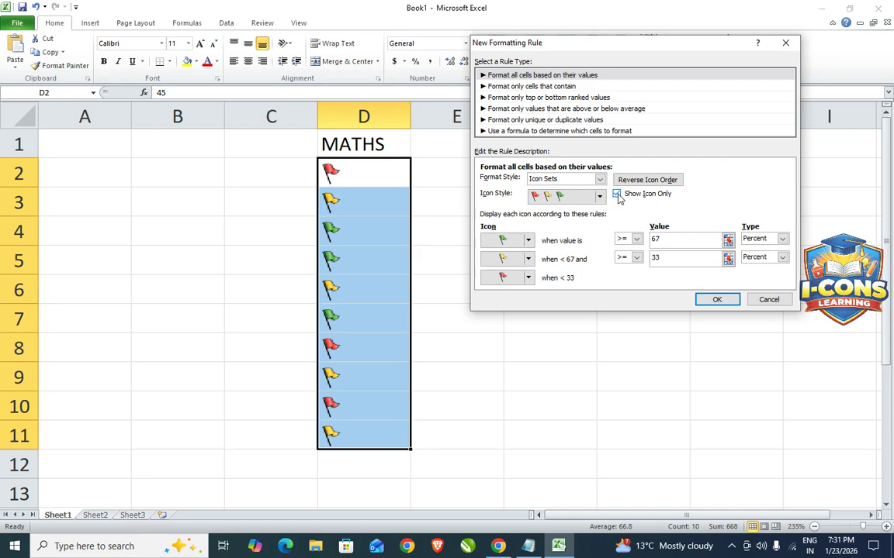
pyautogui.click(640, 184)
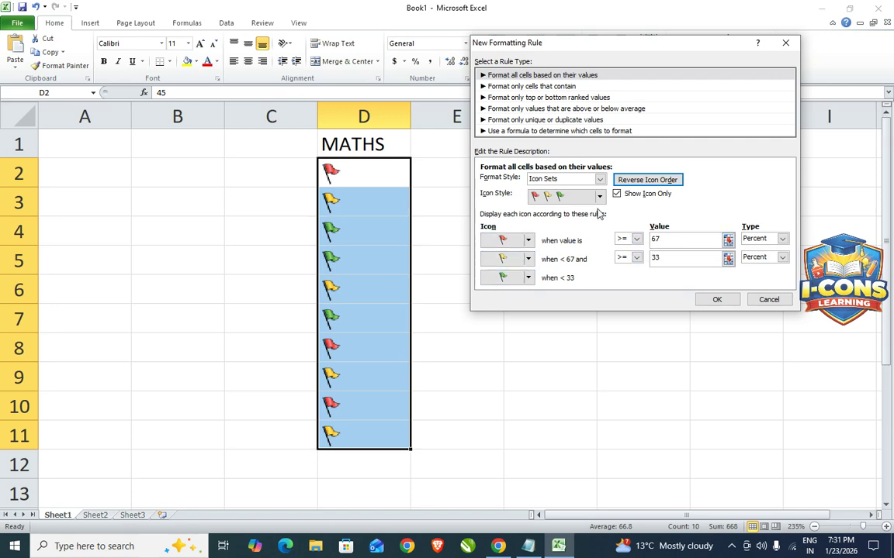
pyautogui.click(624, 179)
pyautogui.moveTo(598, 51); pyautogui.dragTo(576, 56)
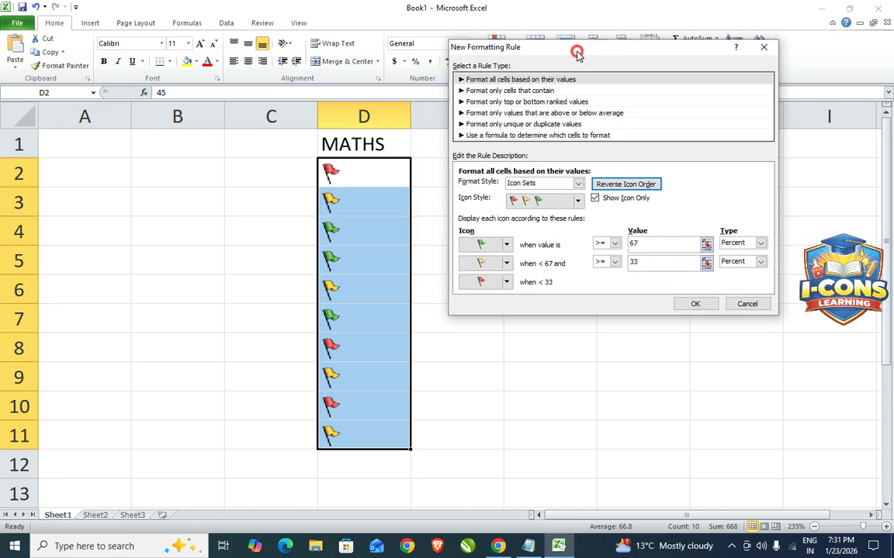
pyautogui.click(594, 199)
pyautogui.click(695, 303)
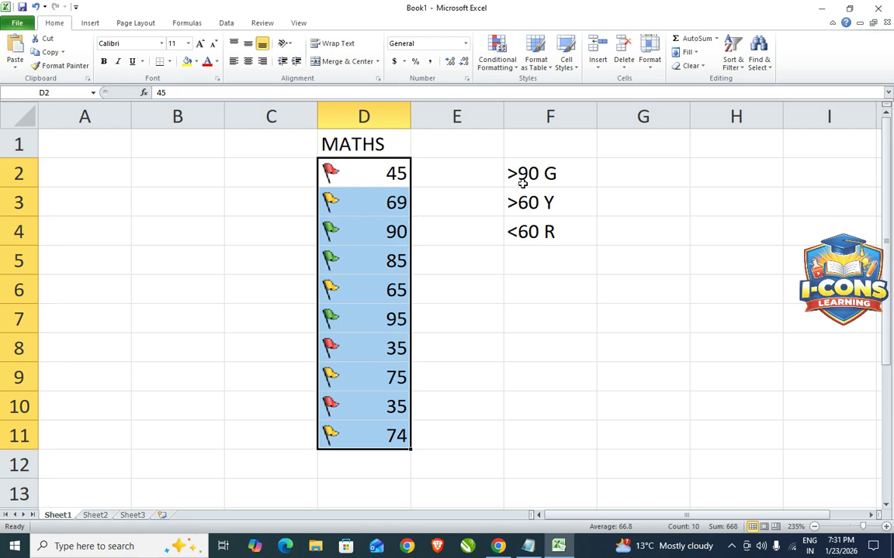
# Step: Clear the conditional formatting rules from the selected marks in D2:D11
pyautogui.click(496, 55)
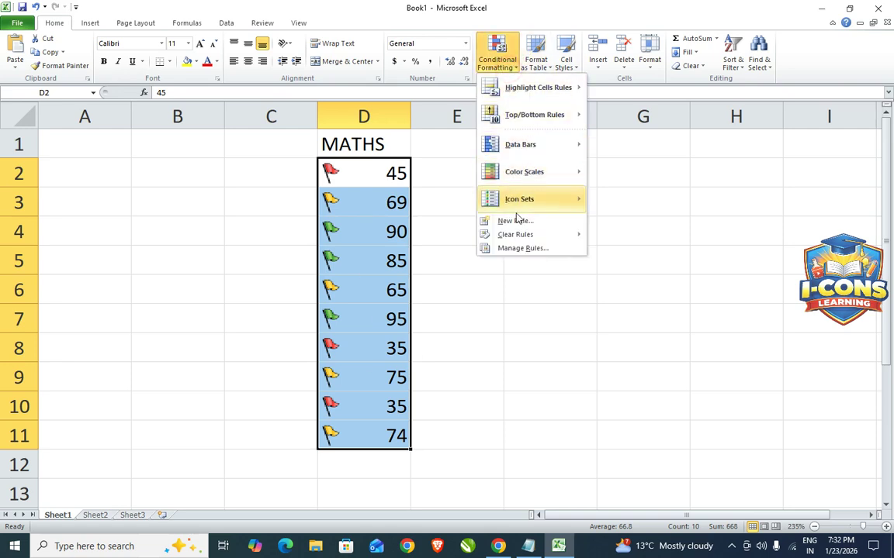
pyautogui.moveTo(522, 237)
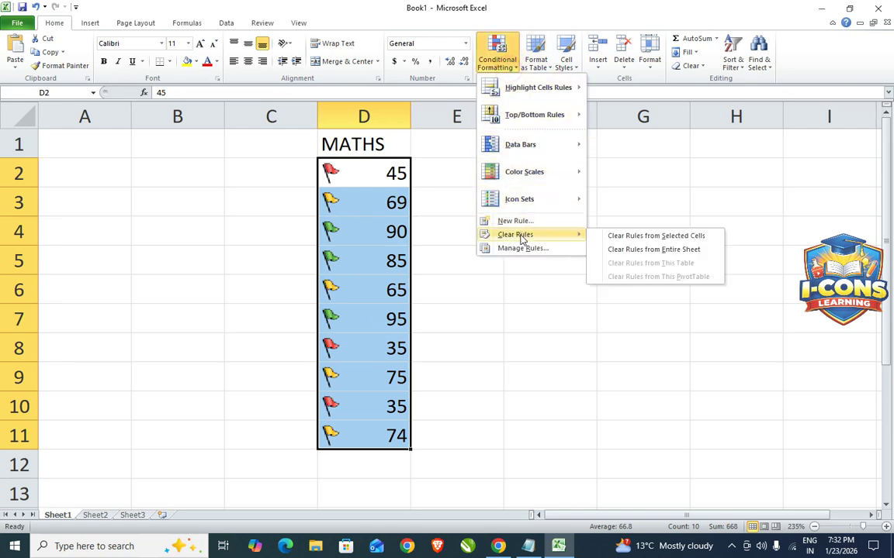
pyautogui.click(665, 237)
pyautogui.click(465, 339)
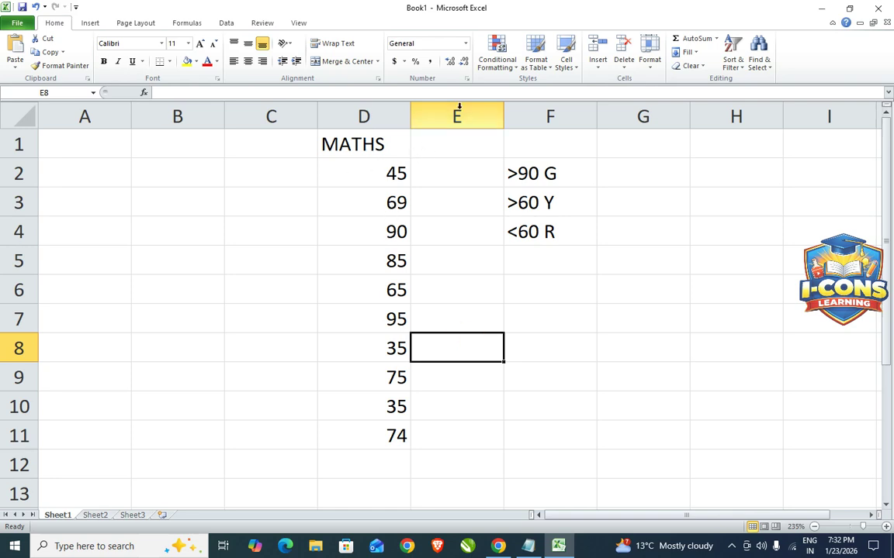
pyautogui.click(514, 66)
pyautogui.moveTo(521, 203)
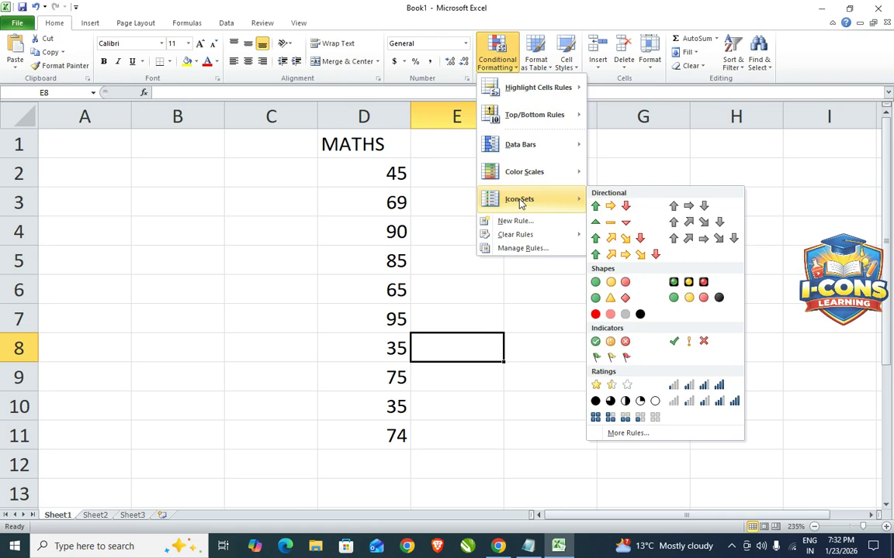
pyautogui.click(430, 211)
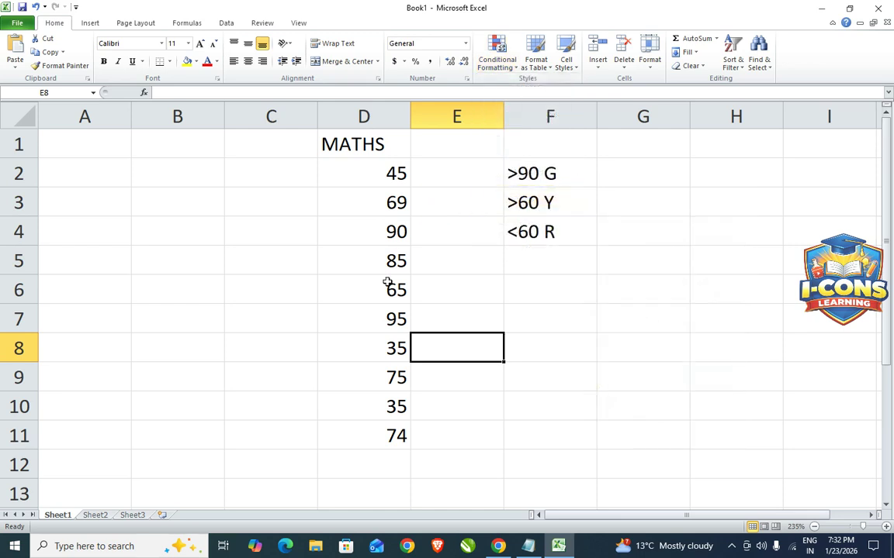
pyautogui.click(389, 233)
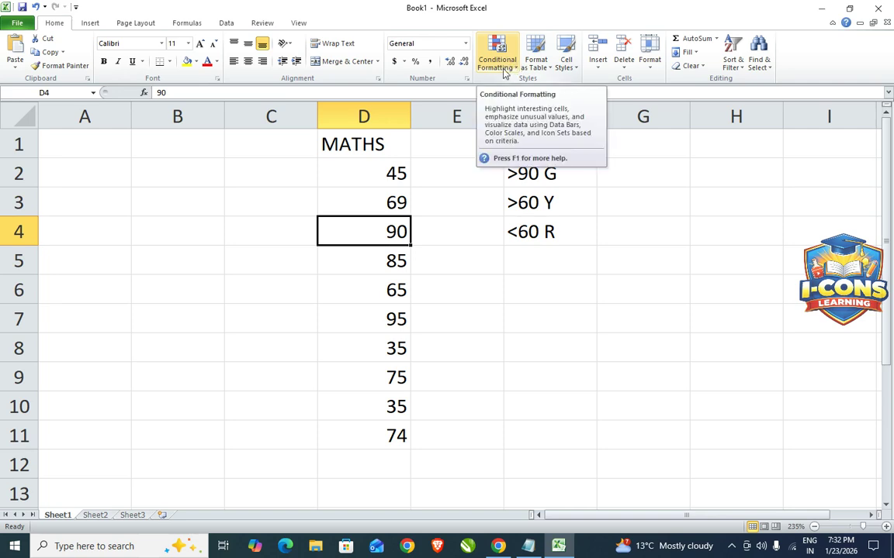
pyautogui.click(454, 232)
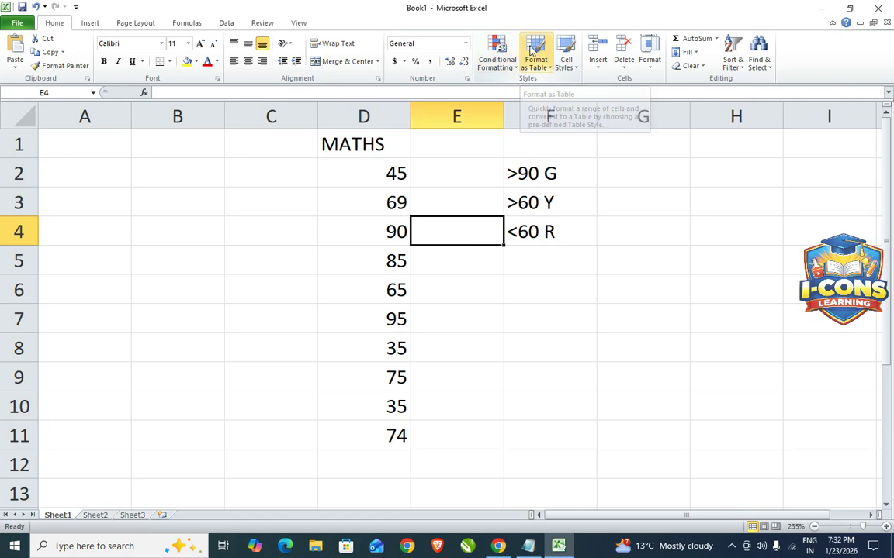
pyautogui.click(545, 68)
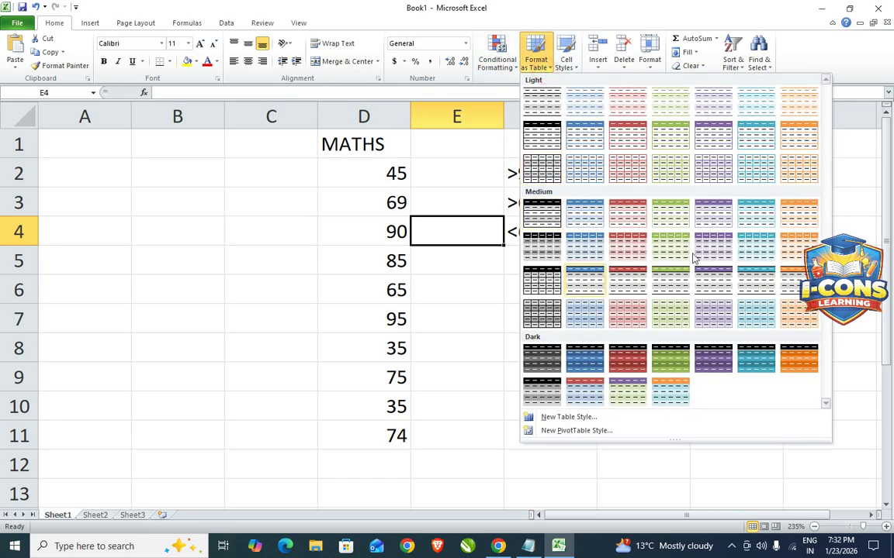
pyautogui.click(454, 291)
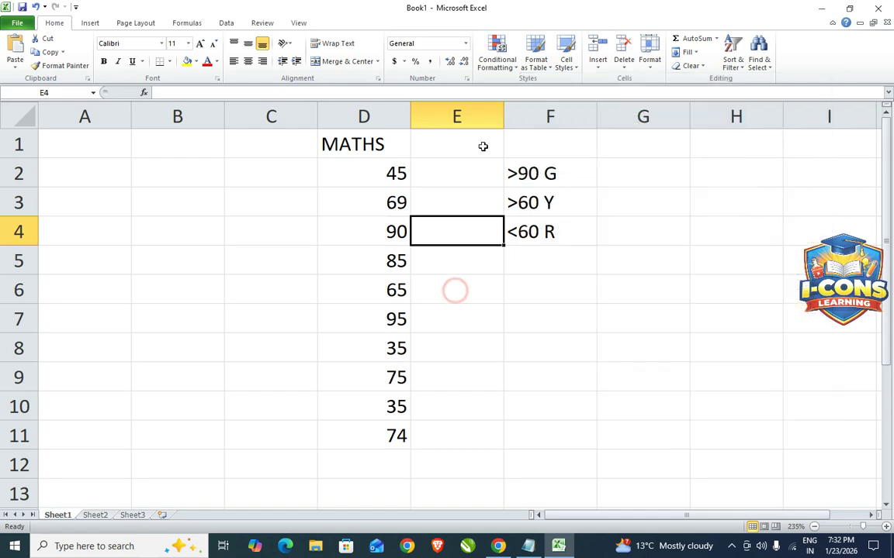
pyautogui.click(535, 69)
pyautogui.click(456, 164)
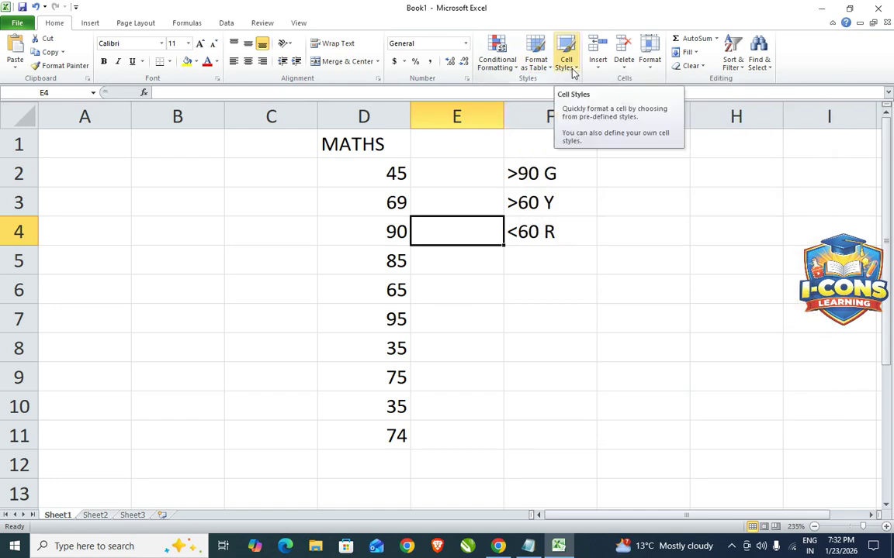
pyautogui.click(628, 229)
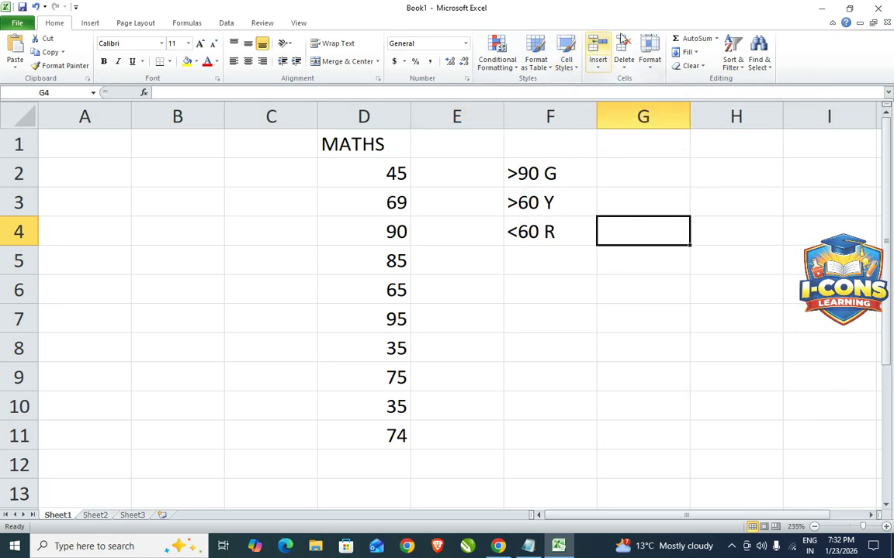
# Step: Erase the maths marks in column D and the colour criteria notes in column F
pyautogui.click(491, 357)
pyautogui.moveTo(329, 145); pyautogui.dragTo(523, 397)
pyautogui.press('Delete')
pyautogui.moveTo(325, 429); pyautogui.dragTo(465, 433)
pyautogui.press('Delete')
pyautogui.click(670, 286)
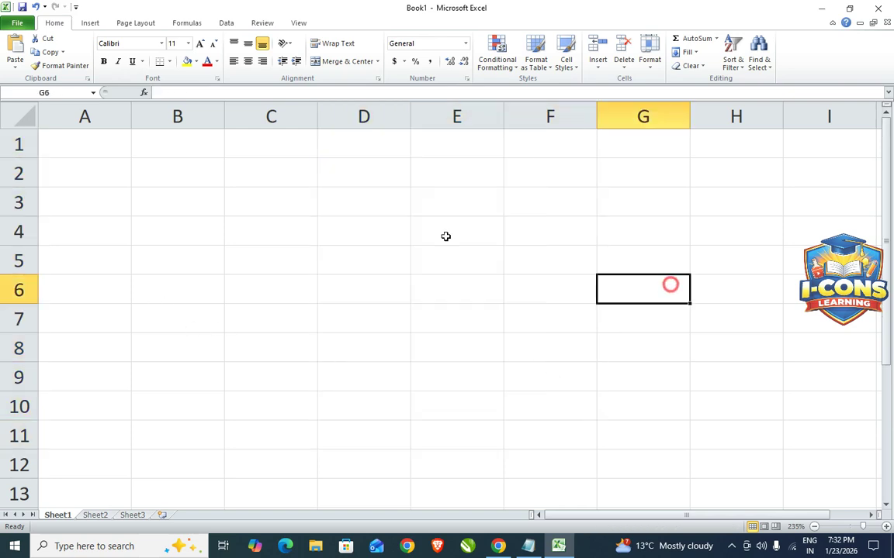
# Step: Enter the headers NAME, CITY and SALARY in A1:C1
pyautogui.click(56, 144)
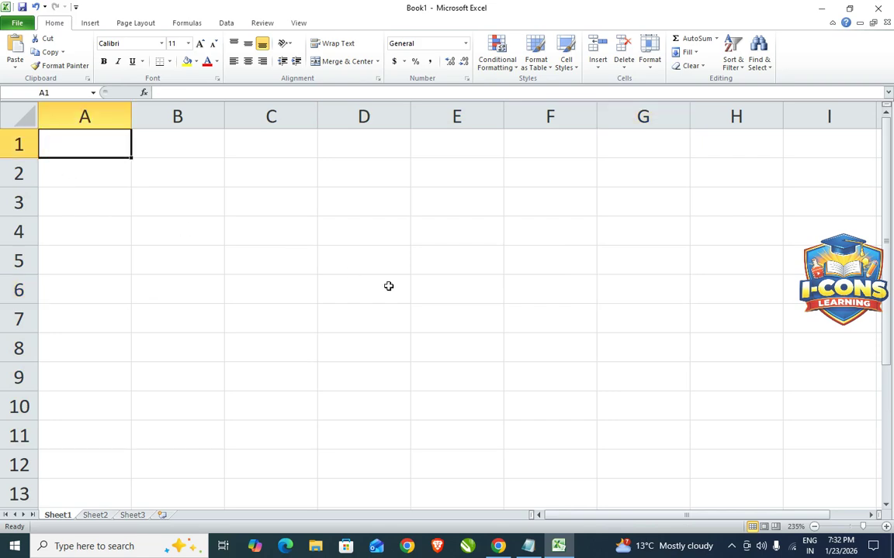
pyautogui.write('NAME')
pyautogui.press('Tab')
pyautogui.write('CITY')
pyautogui.press('Tab')
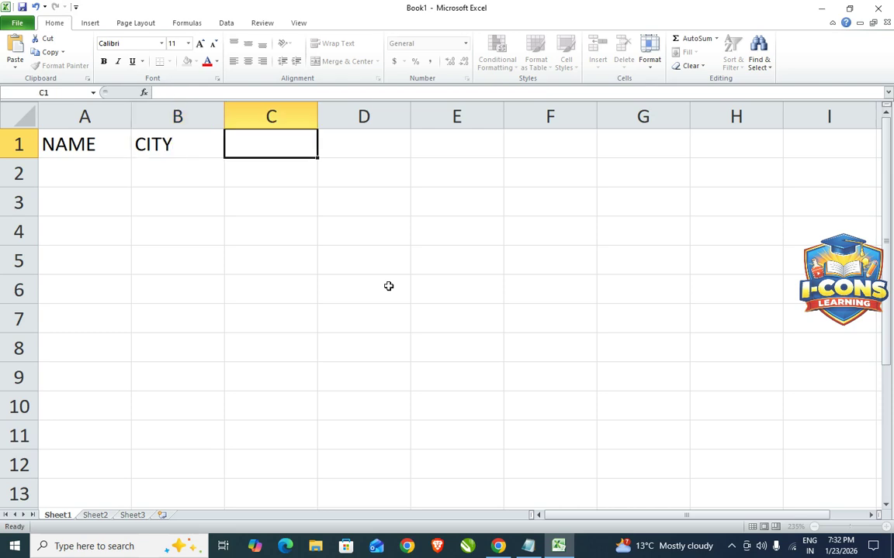
pyautogui.write('SALARY')
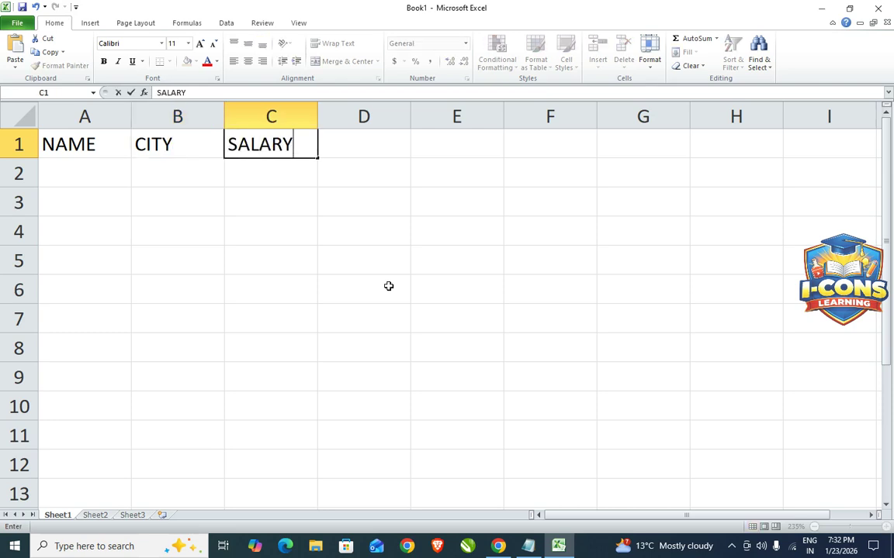
pyautogui.press('Down')
# Step: Fill the NAME column in A2:A4 with A, B and C
pyautogui.press('Left')
pyautogui.press('Left')
pyautogui.write('A')
pyautogui.press('Return')
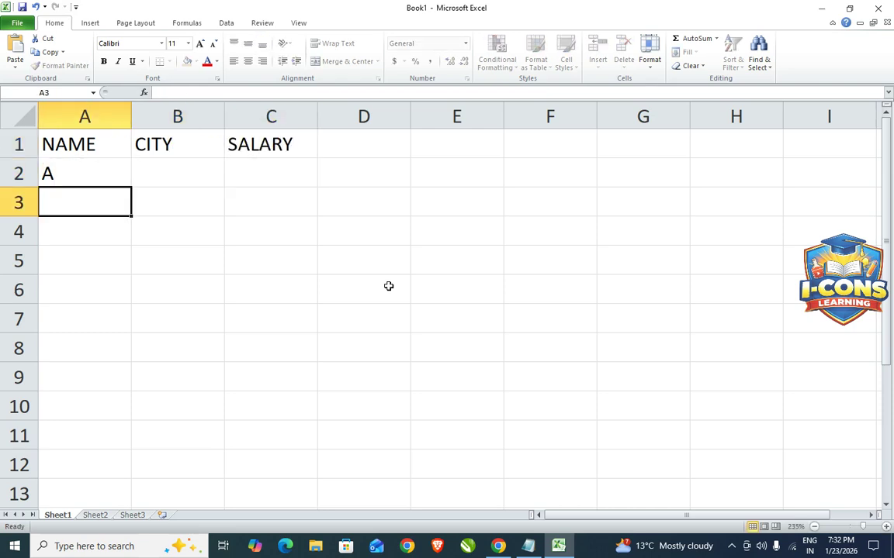
pyautogui.write('B')
pyautogui.press('Return')
pyautogui.write('C')
pyautogui.press('Return')
# Step: Fill the CITY column in B2:B4 with ROHTAK in every row
pyautogui.press('Up')
pyautogui.press('Right')
pyautogui.press('Up')
pyautogui.press('Up')
pyautogui.write('ROHTAK')
pyautogui.press('Return')
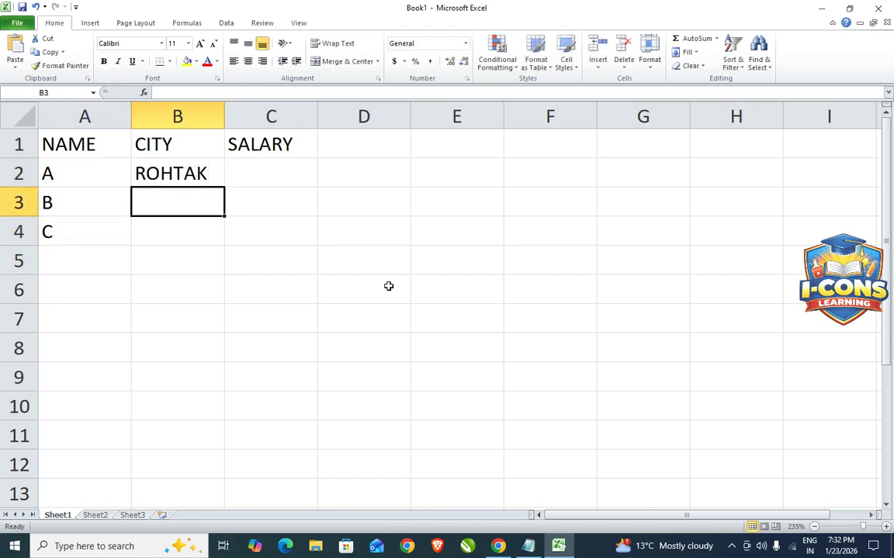
pyautogui.write('R')
pyautogui.press('Return')
pyautogui.write('R')
pyautogui.press('Return')
# Step: Enter the salaries 4500, 6500 and 4500 in C2:C4
pyautogui.press('Up')
pyautogui.press('Right')
pyautogui.press('Up')
pyautogui.press('Up')
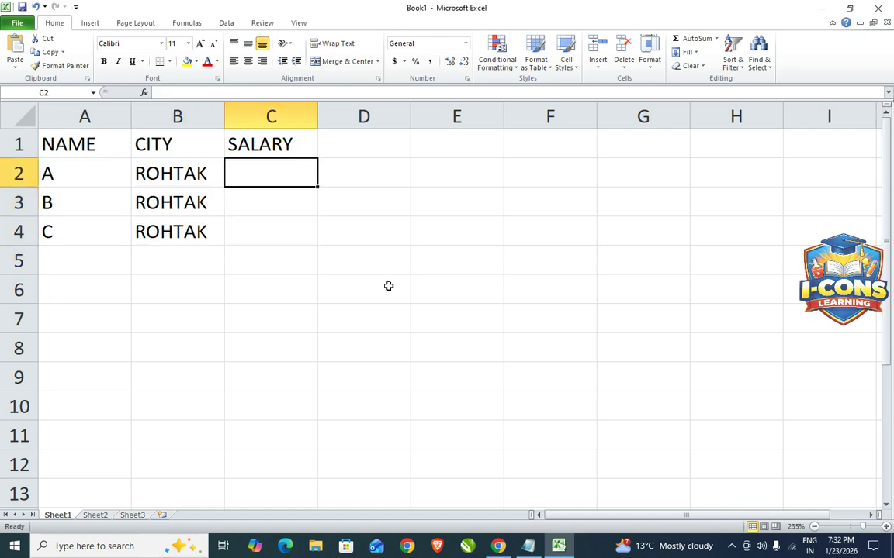
pyautogui.write('4500')
pyautogui.press('Return')
pyautogui.write('6')
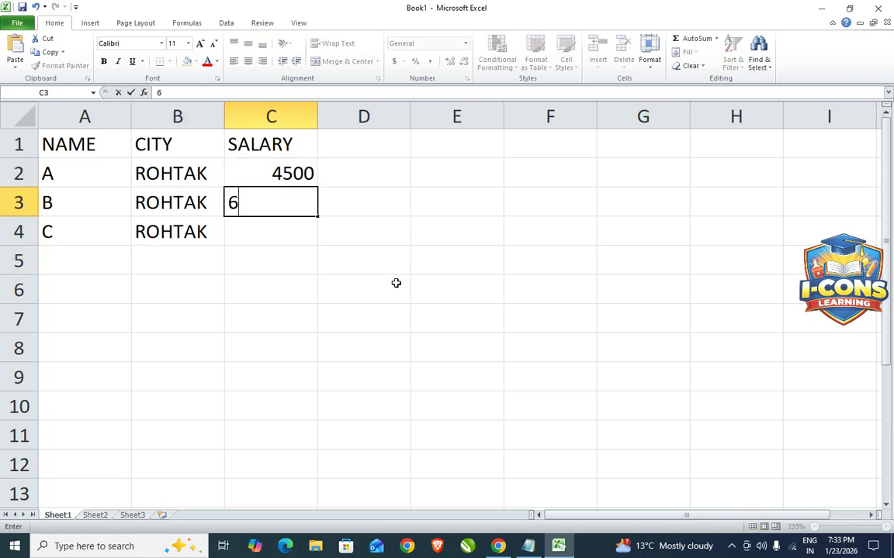
pyautogui.write('500')
pyautogui.press('Return')
pyautogui.write('4500')
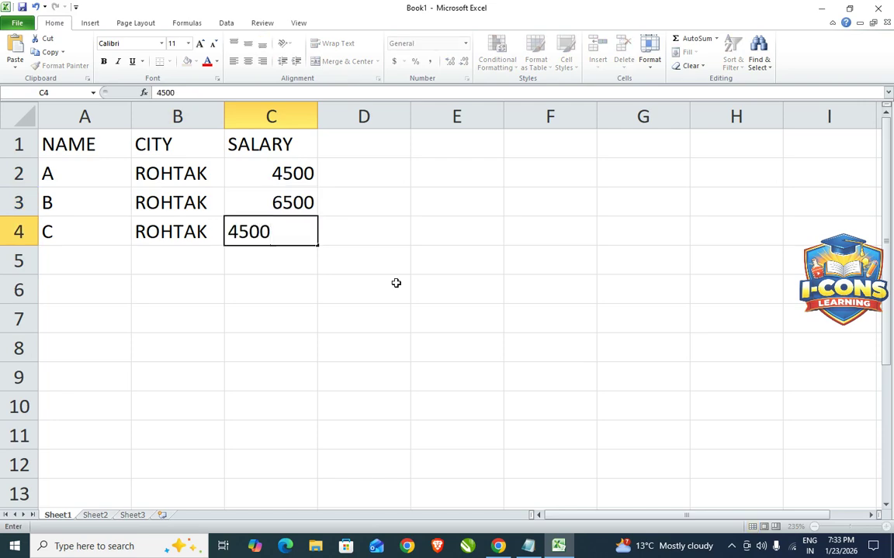
pyautogui.press('Return')
pyautogui.click(111, 169)
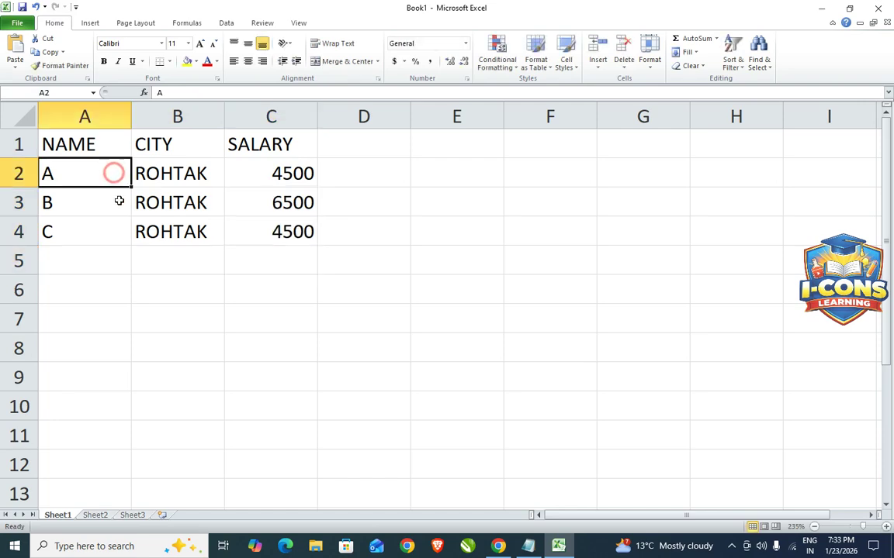
pyautogui.scroll(1, 148, 265)
pyautogui.click(137, 255)
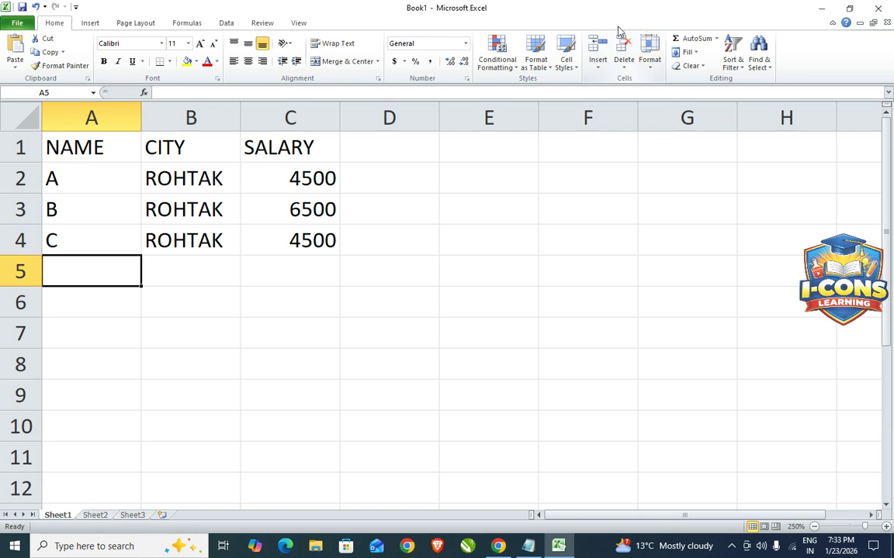
pyautogui.click(186, 235)
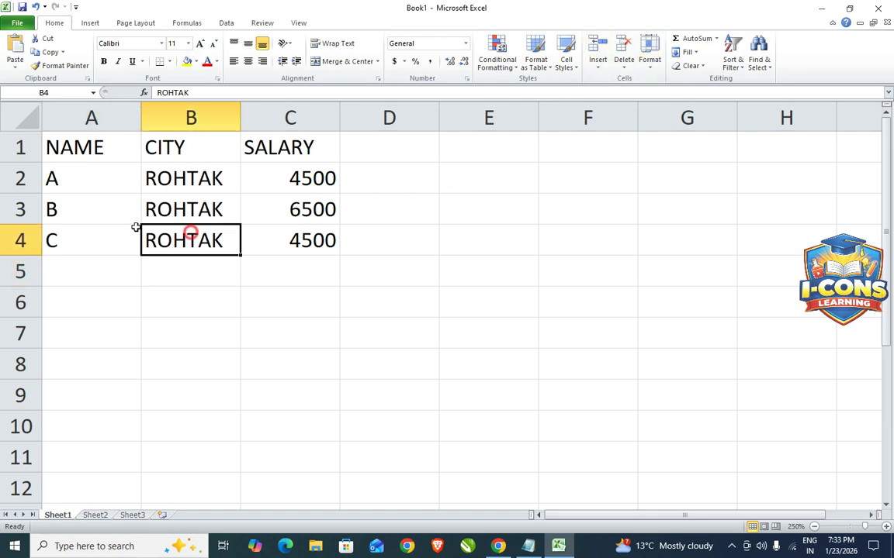
pyautogui.click(87, 189)
# Step: Insert an entire blank row above the record for B in row 3, using the Insert Cells options
pyautogui.click(90, 211)
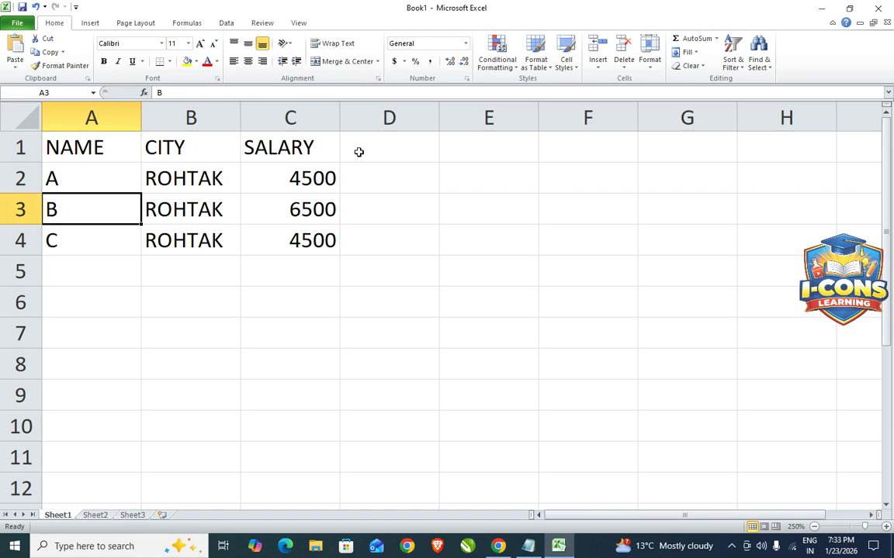
pyautogui.click(595, 68)
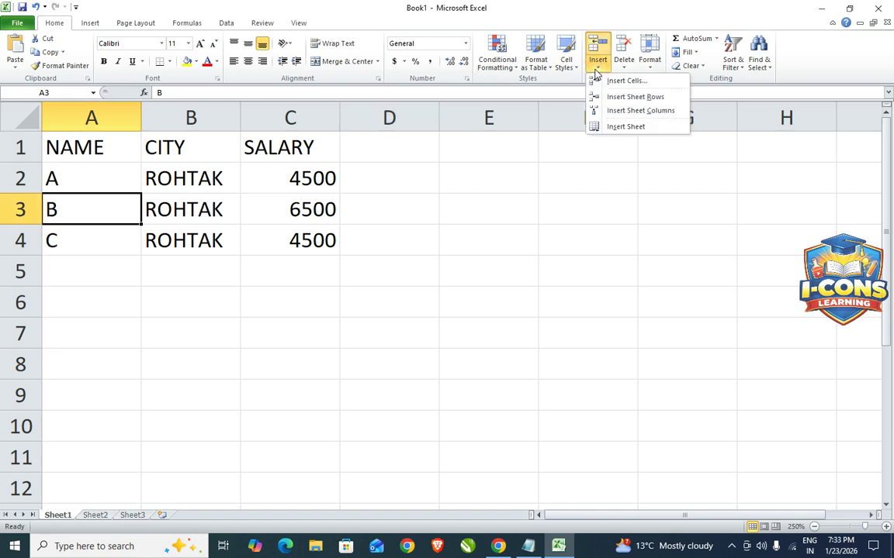
pyautogui.click(627, 82)
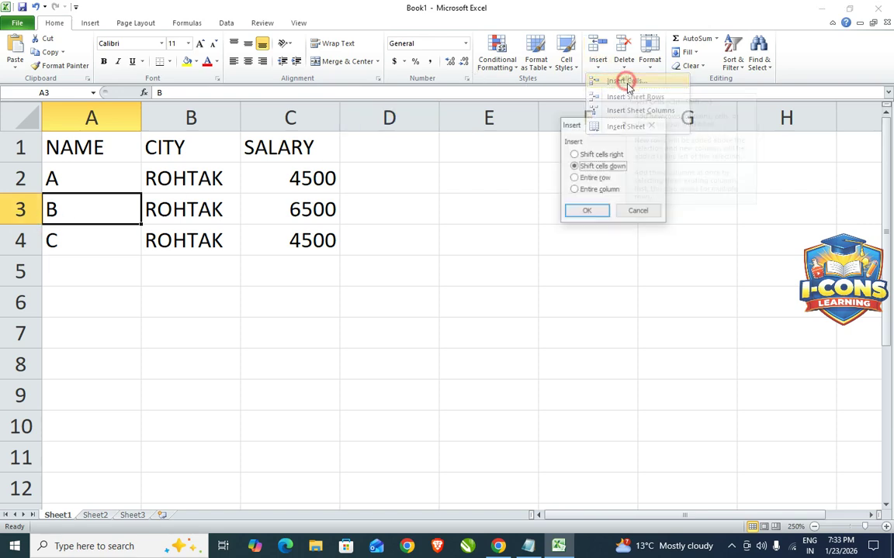
pyautogui.moveTo(605, 130); pyautogui.dragTo(428, 152)
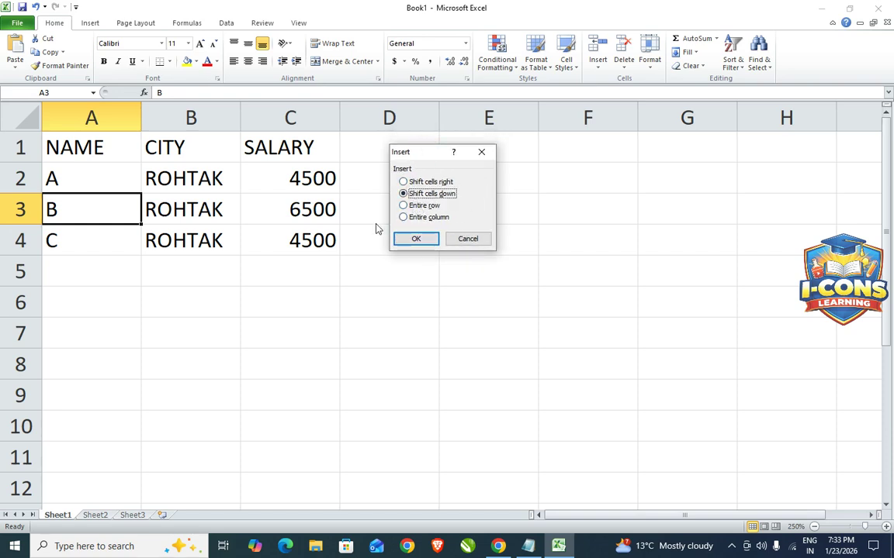
pyautogui.moveTo(421, 155); pyautogui.dragTo(437, 116)
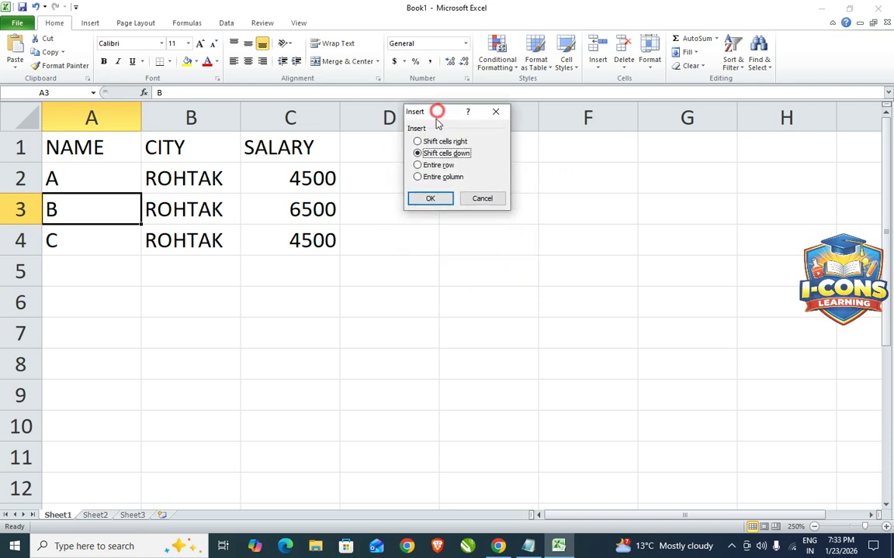
pyautogui.click(418, 166)
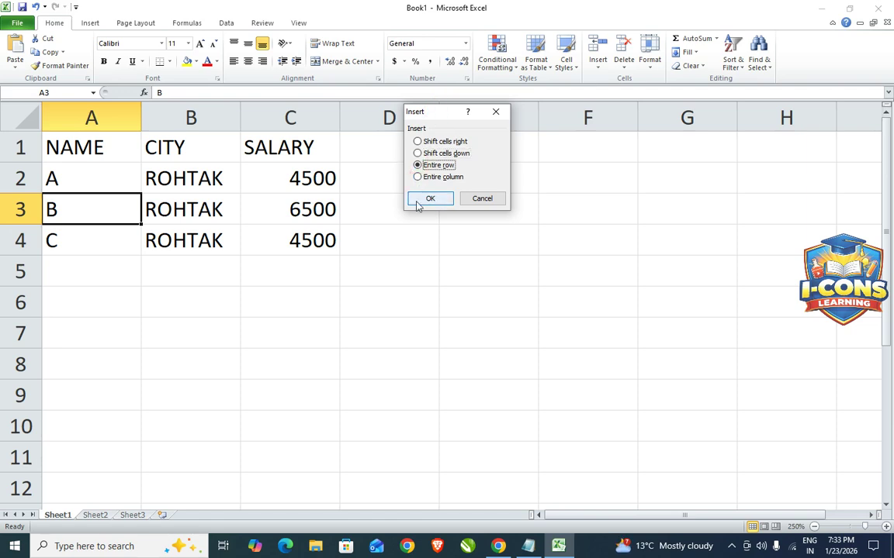
pyautogui.click(428, 199)
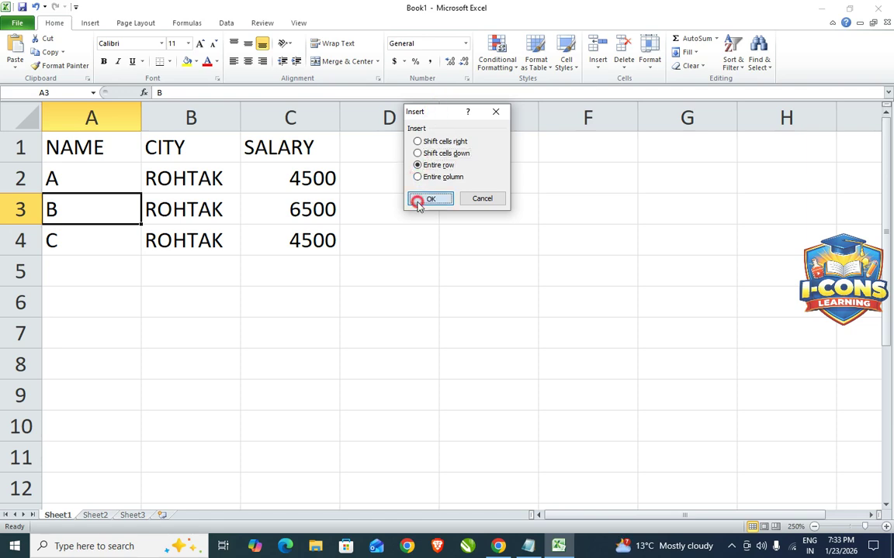
# Step: Insert a second entire blank row at row 4, directly above the record for B
pyautogui.click(597, 62)
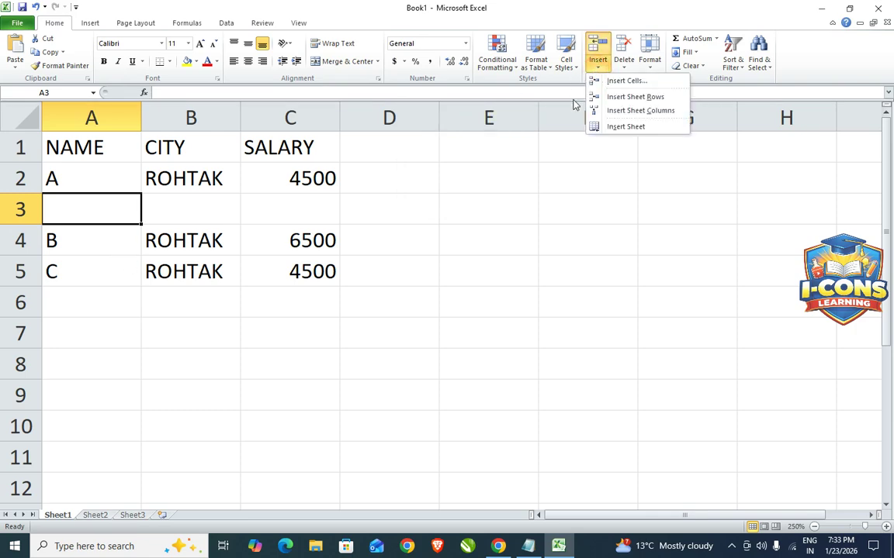
pyautogui.click(331, 211)
pyautogui.click(194, 203)
pyautogui.click(84, 234)
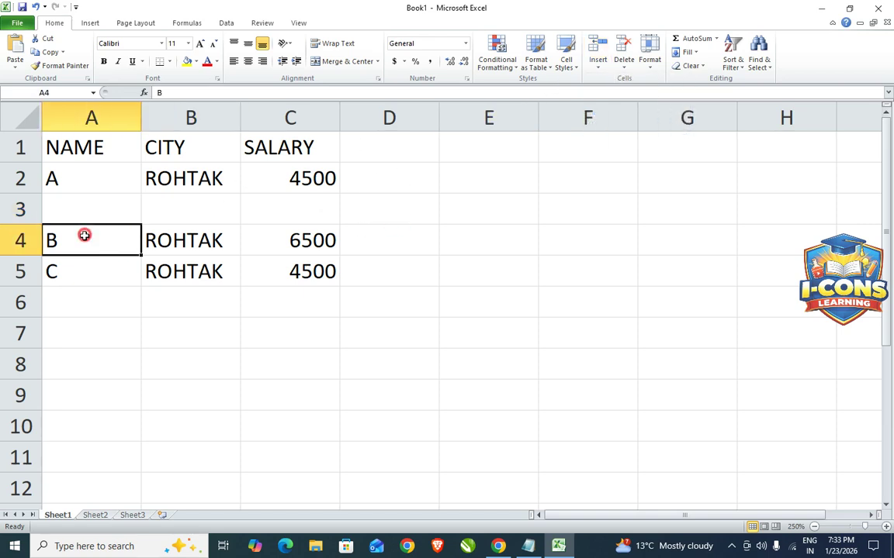
pyautogui.click(597, 64)
pyautogui.click(597, 81)
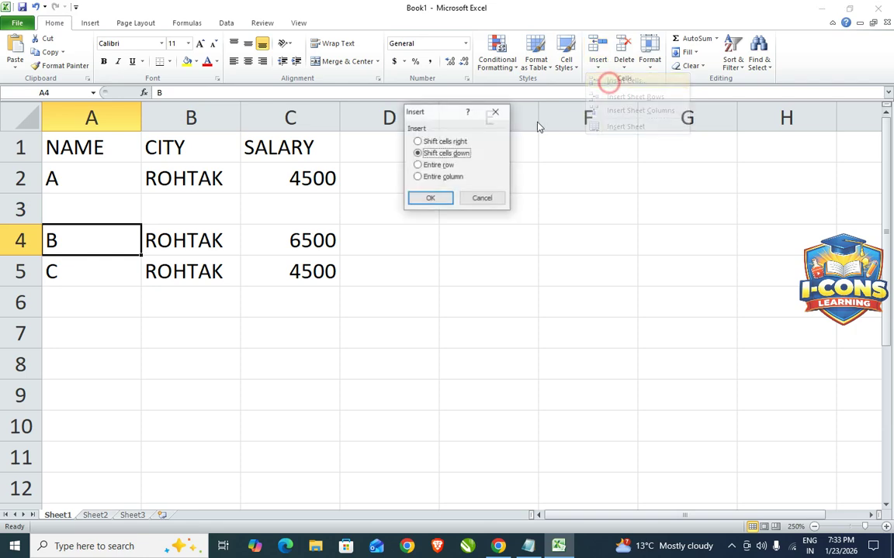
pyautogui.click(417, 165)
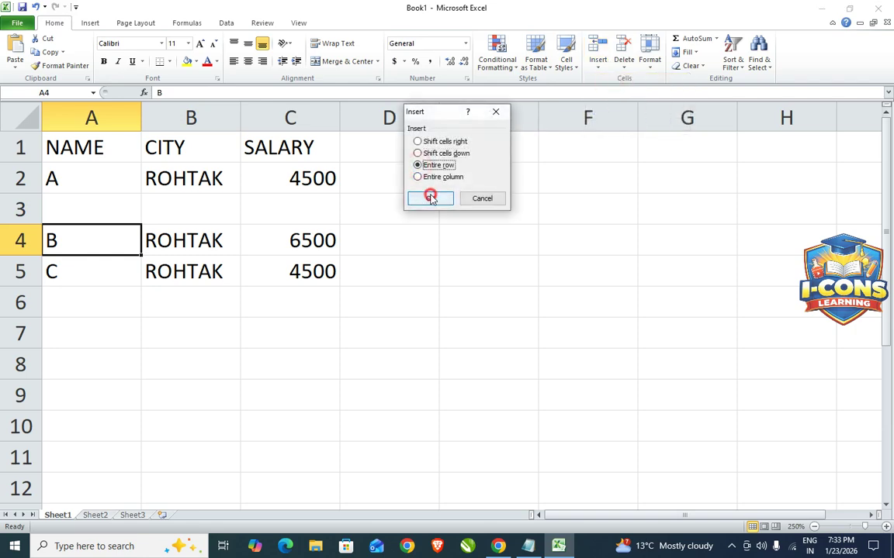
pyautogui.click(430, 198)
# Step: Delete the two blank rows 3 and 4 with the Entire row option
pyautogui.moveTo(76, 216); pyautogui.dragTo(76, 235)
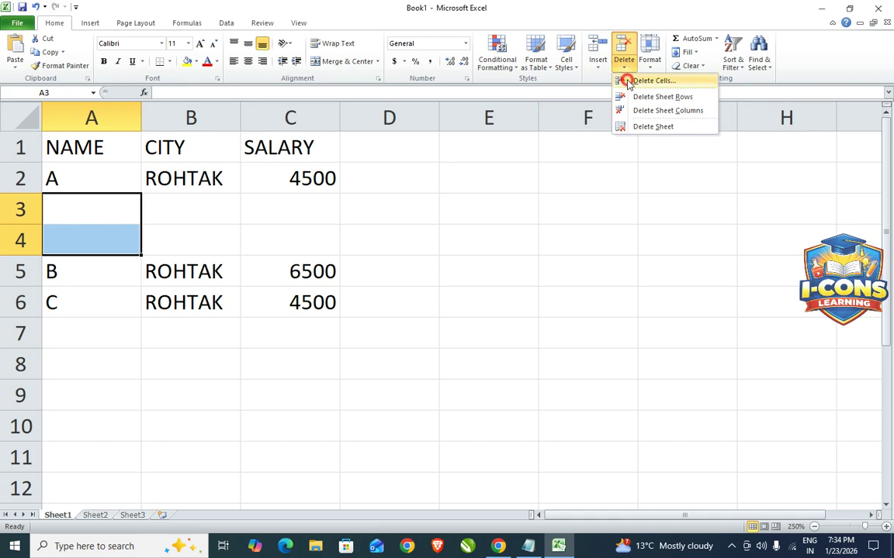
pyautogui.click(625, 80)
pyautogui.click(419, 166)
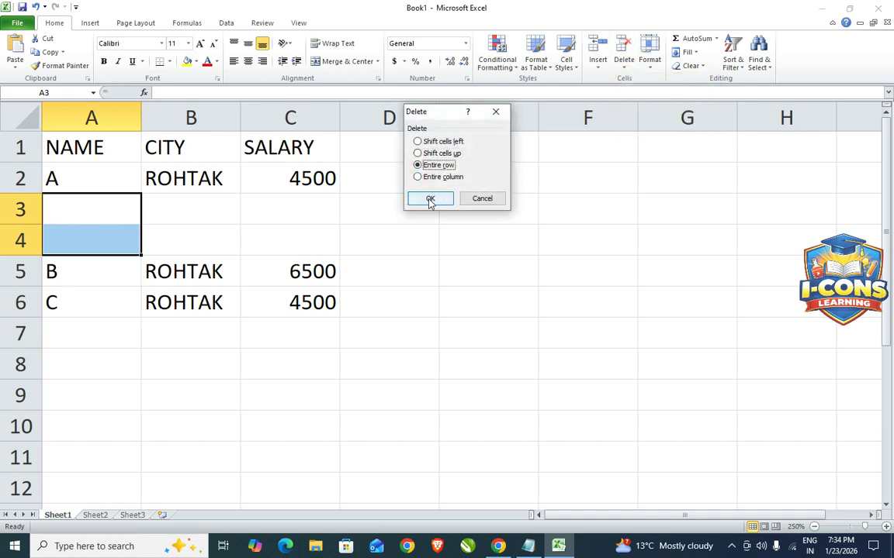
pyautogui.click(430, 199)
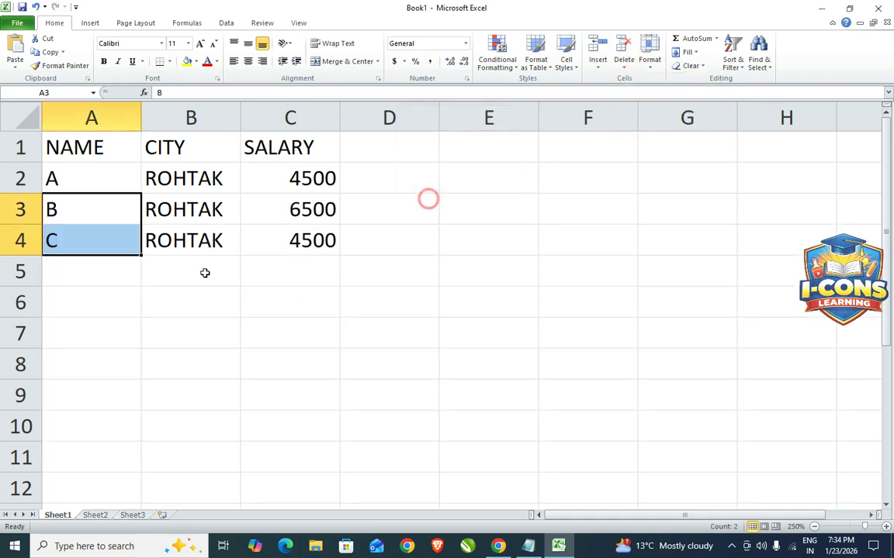
pyautogui.click(144, 284)
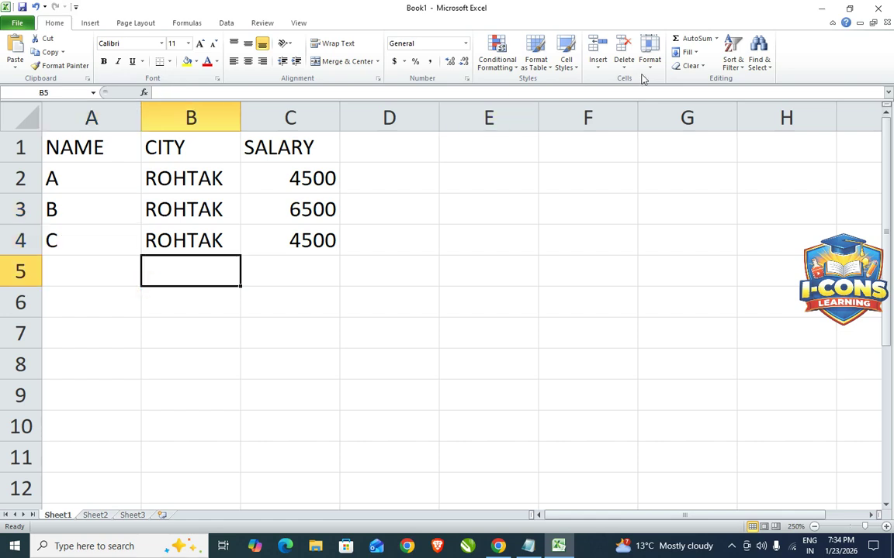
# Step: Insert a blank cell at C3 in the SALARY column with the Shift cells down option
pyautogui.click(287, 273)
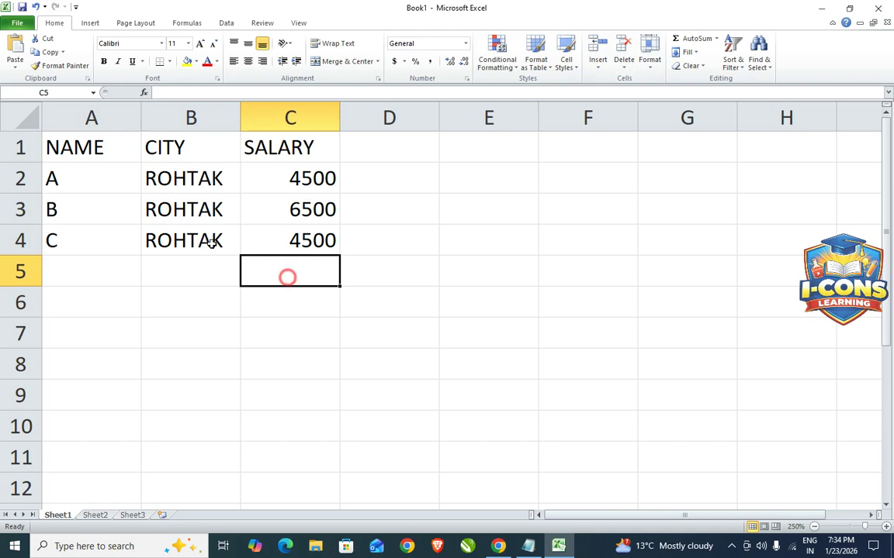
pyautogui.click(212, 211)
pyautogui.click(261, 208)
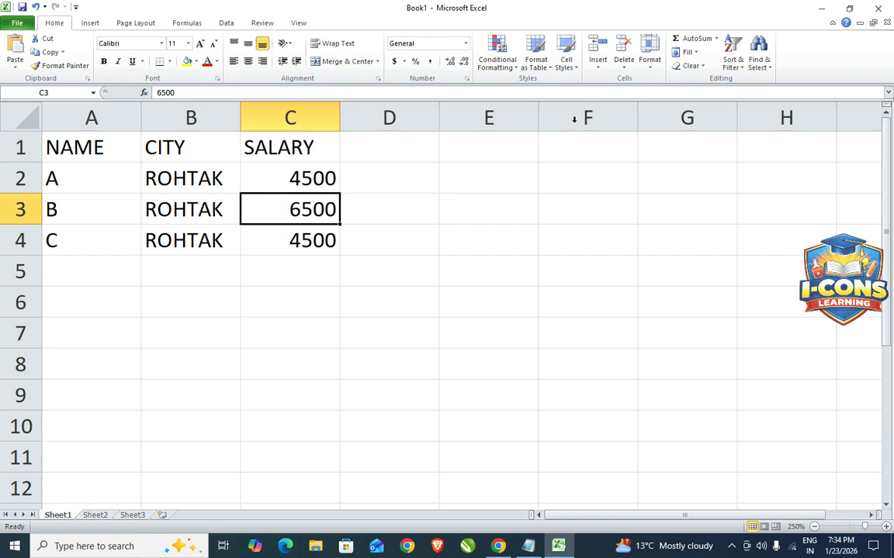
pyautogui.click(599, 73)
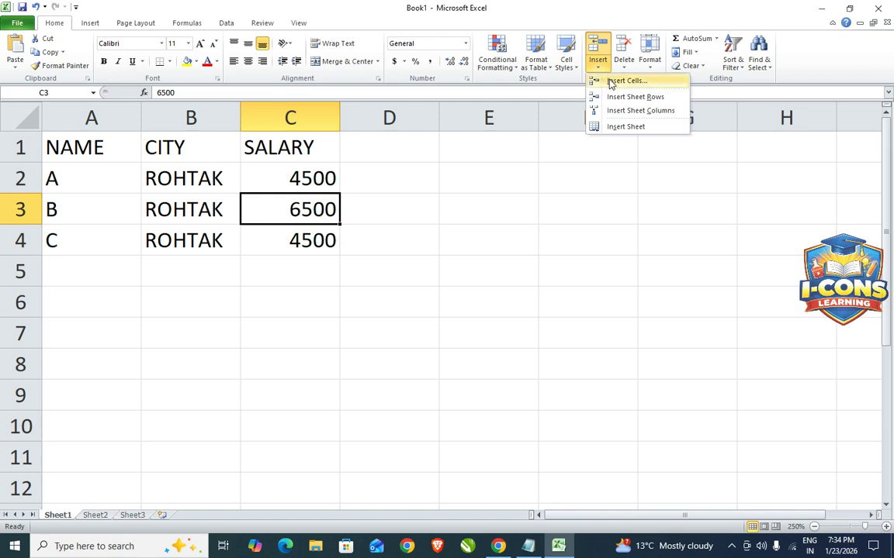
pyautogui.click(611, 82)
pyautogui.moveTo(440, 111); pyautogui.dragTo(461, 116)
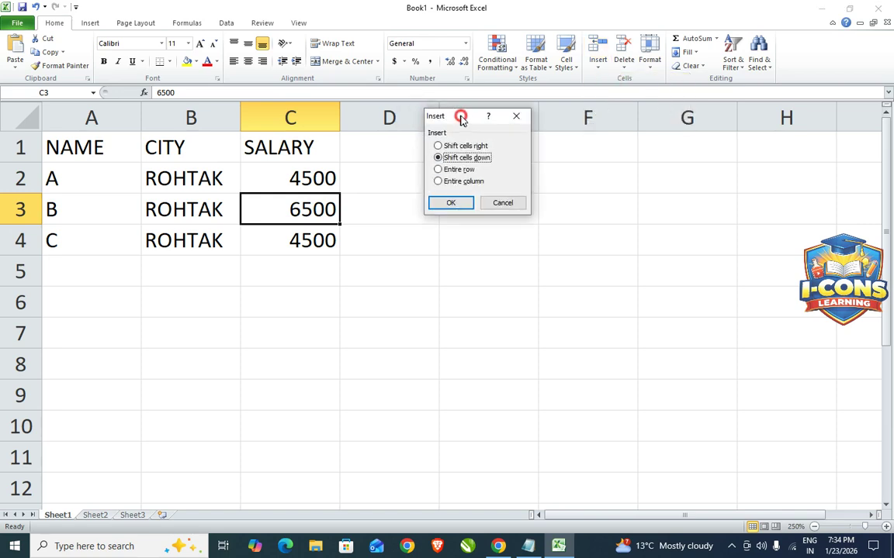
pyautogui.click(448, 203)
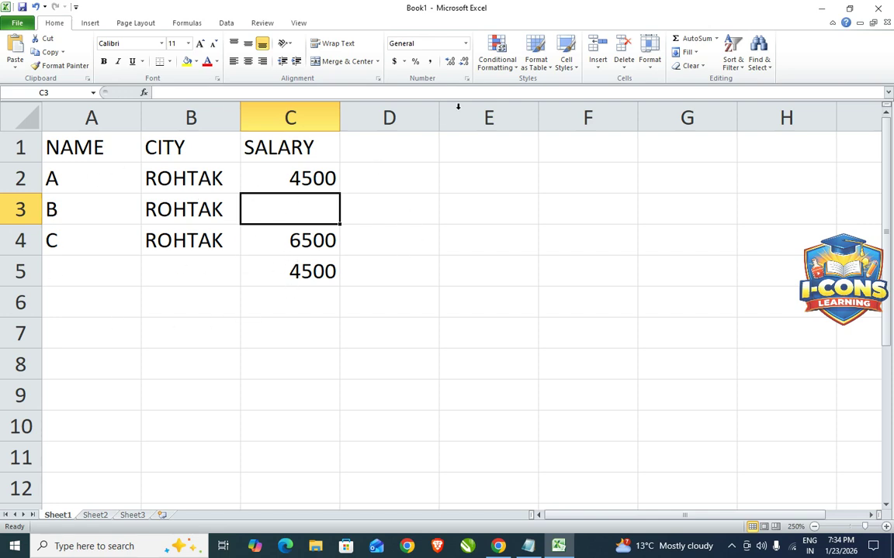
# Step: Delete the blank cell C3 in the SALARY column with the Shift cells up option
pyautogui.click(623, 67)
pyautogui.click(626, 80)
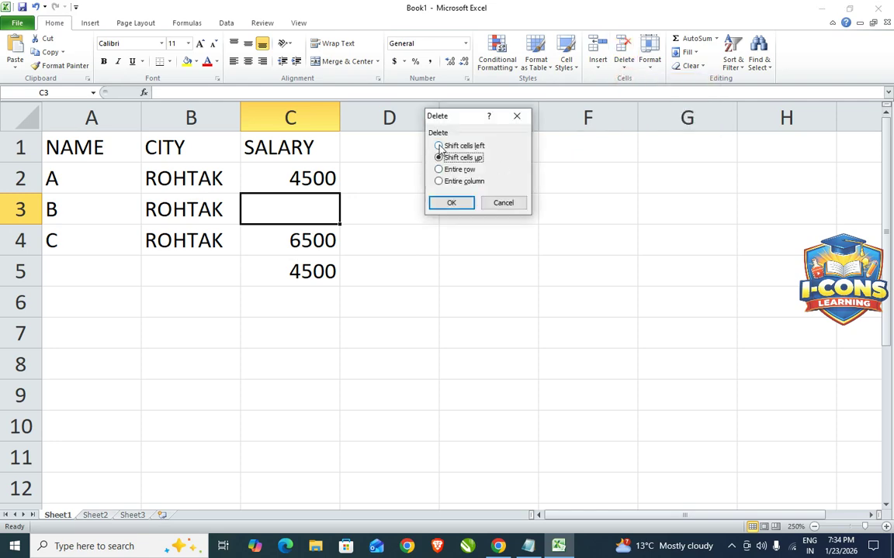
pyautogui.click(453, 202)
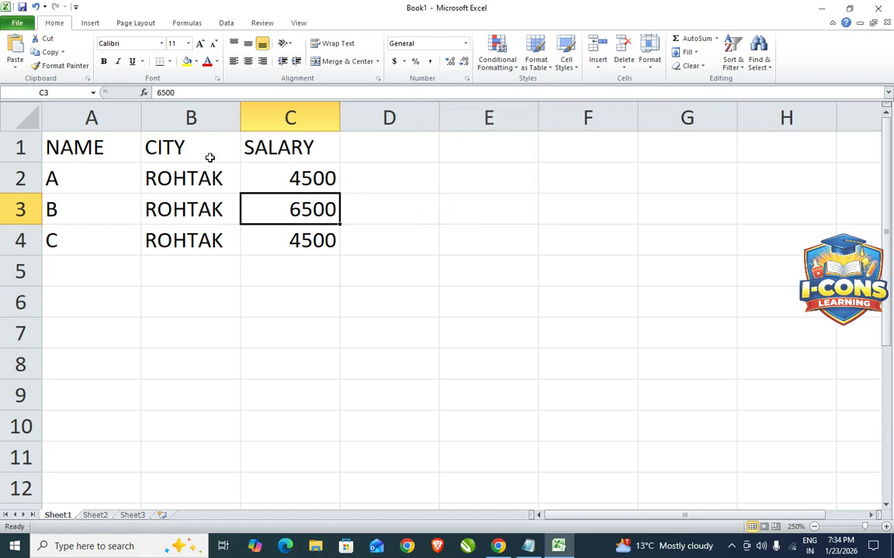
# Step: Insert a blank cell at B3 in the CITY column with the Shift cells right option
pyautogui.click(180, 203)
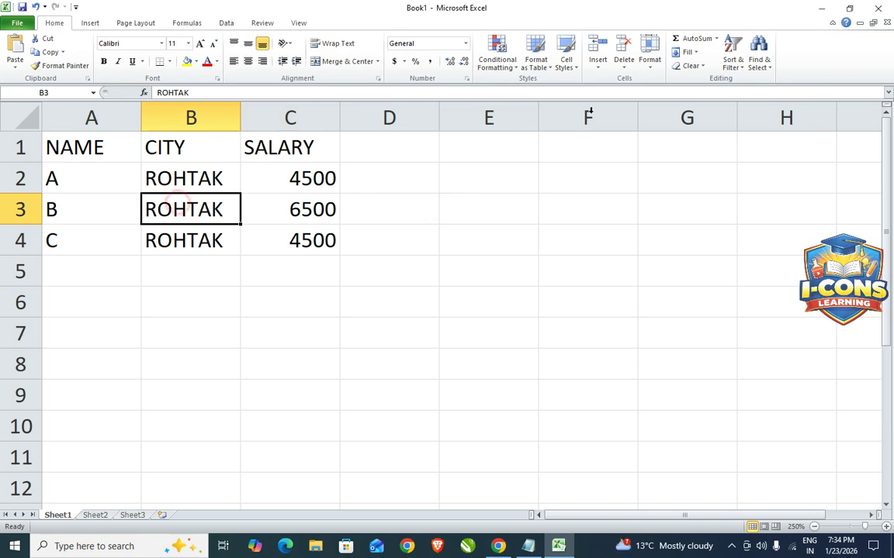
pyautogui.click(602, 65)
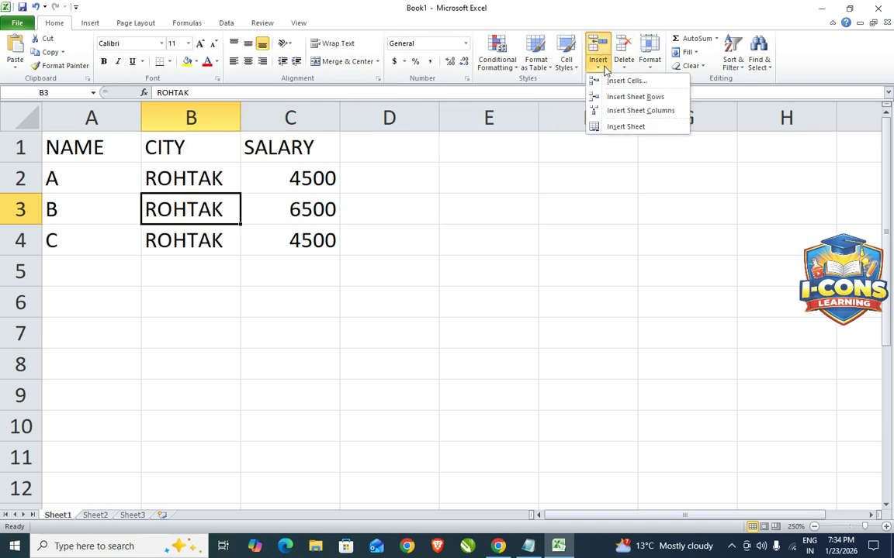
pyautogui.click(599, 81)
pyautogui.click(439, 146)
pyautogui.click(451, 203)
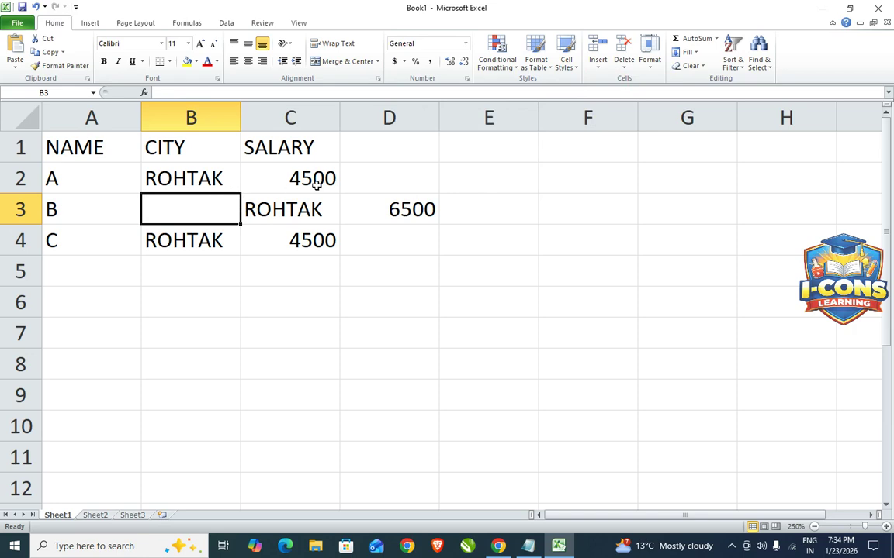
# Step: Delete the blank cell B3 in the CITY column with the Shift cells left option
pyautogui.click(623, 65)
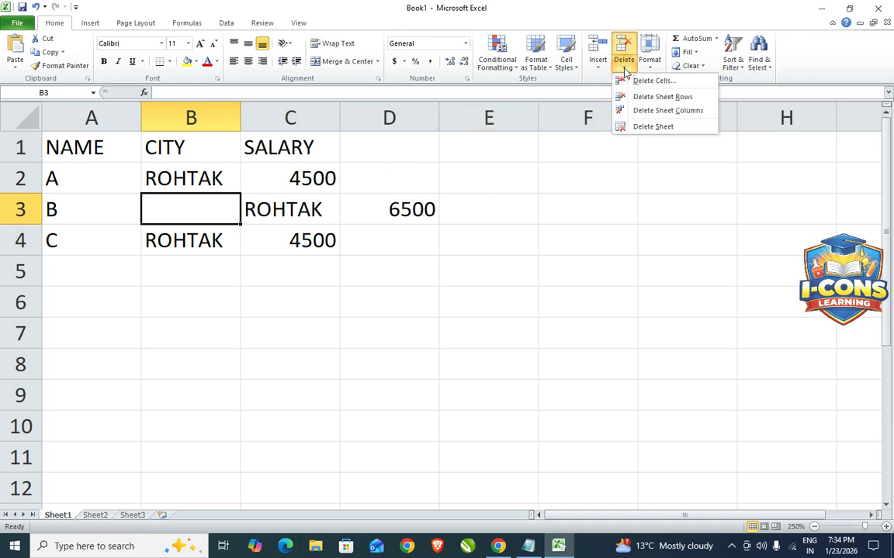
pyautogui.click(652, 81)
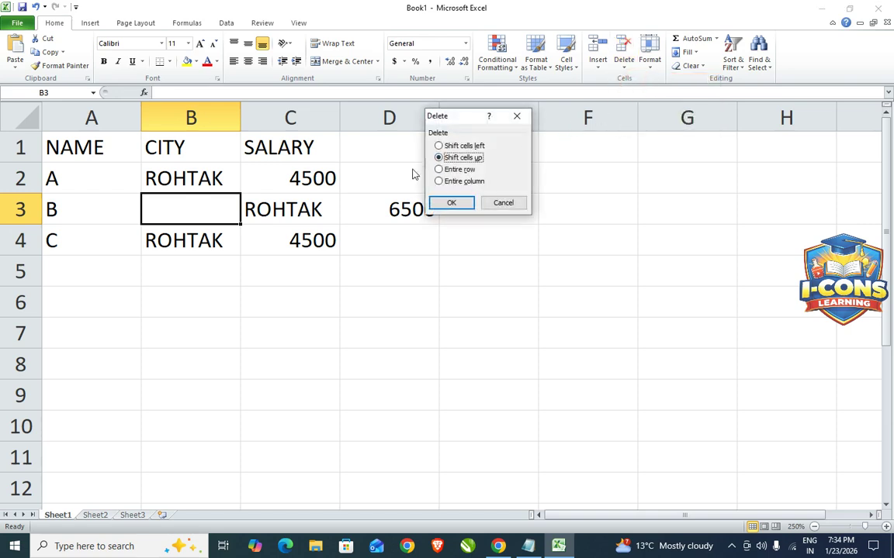
pyautogui.click(440, 146)
pyautogui.click(455, 203)
pyautogui.click(265, 298)
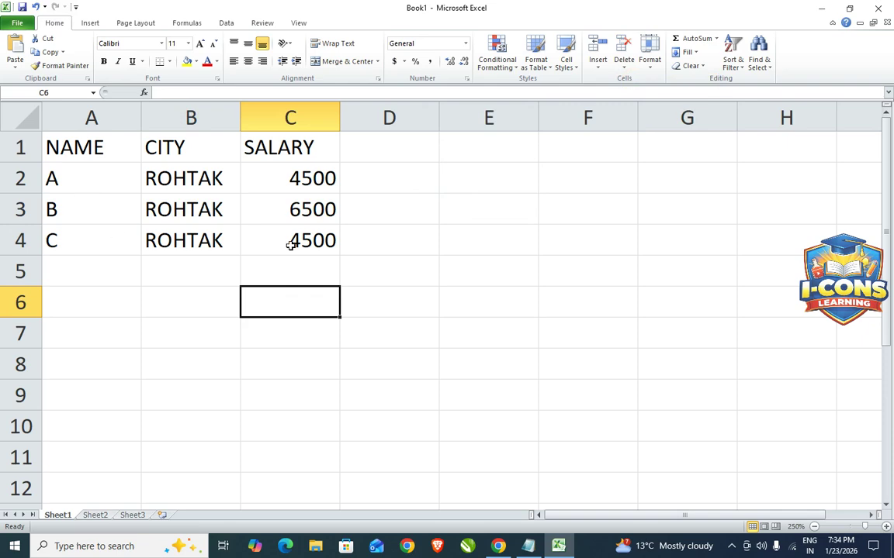
# Step: Examine the Insert Cells options and the available insert and delete commands without applying any of them
pyautogui.click(600, 70)
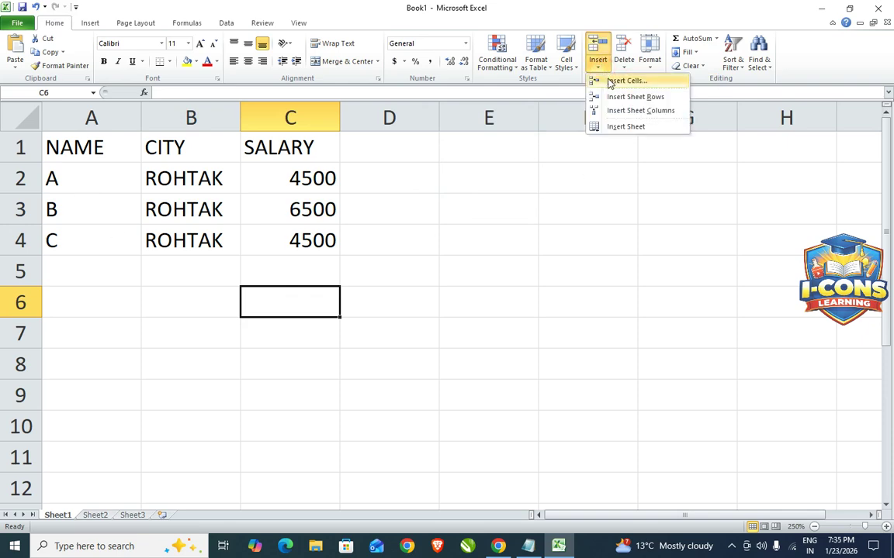
pyautogui.click(621, 81)
pyautogui.moveTo(466, 115); pyautogui.dragTo(440, 95)
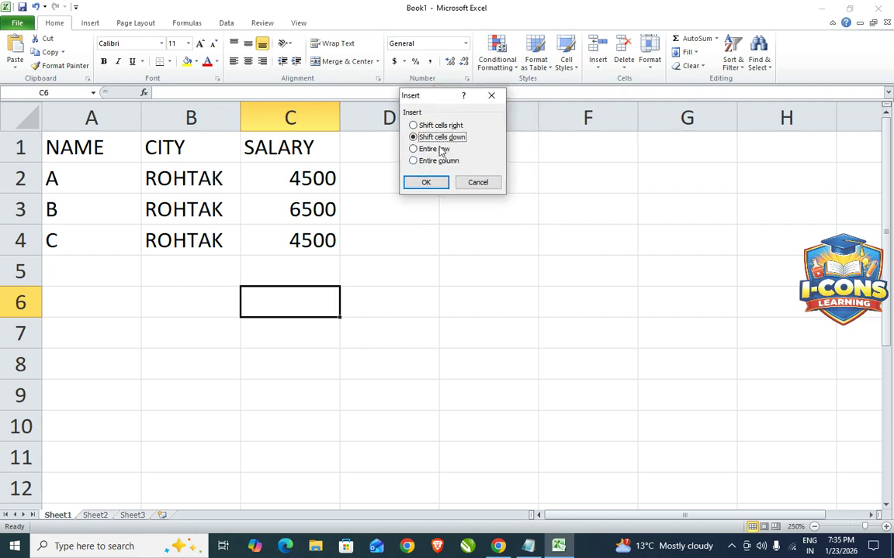
pyautogui.moveTo(449, 96); pyautogui.dragTo(437, 177)
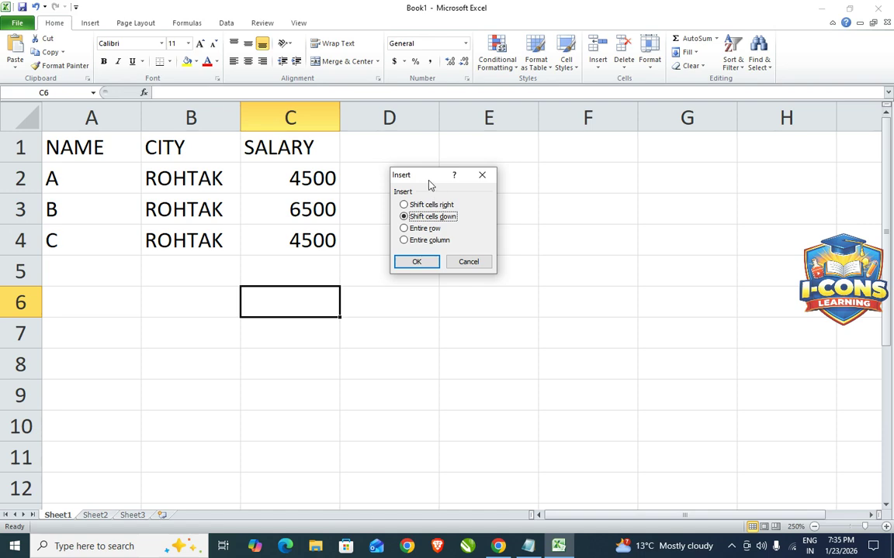
pyautogui.moveTo(431, 184); pyautogui.dragTo(452, 191)
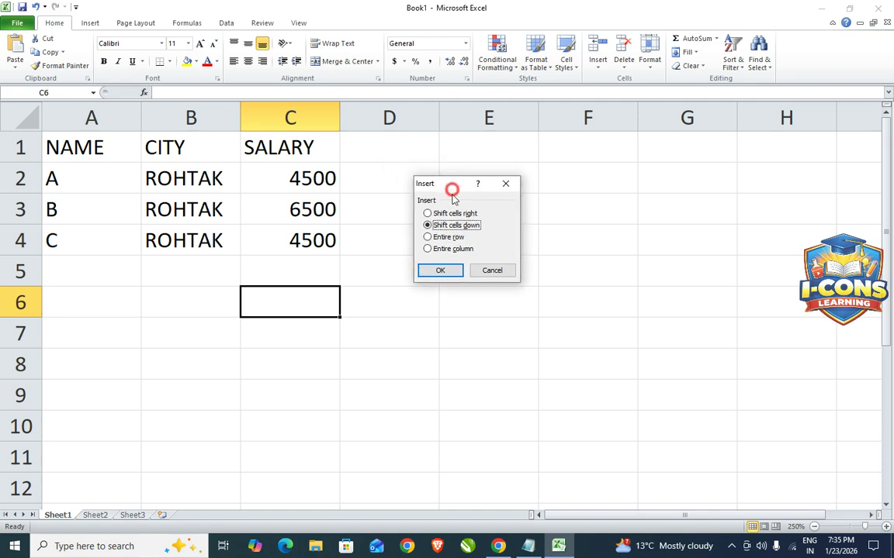
pyautogui.click(492, 275)
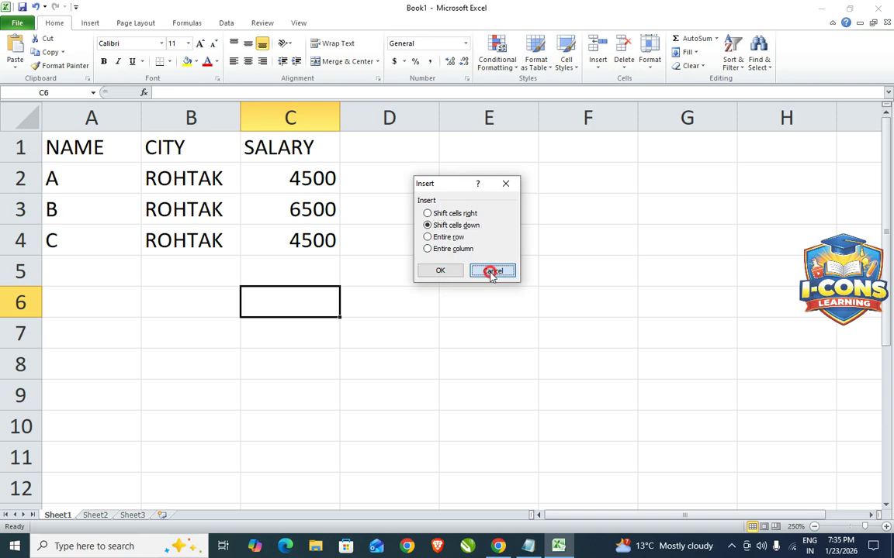
pyautogui.click(599, 68)
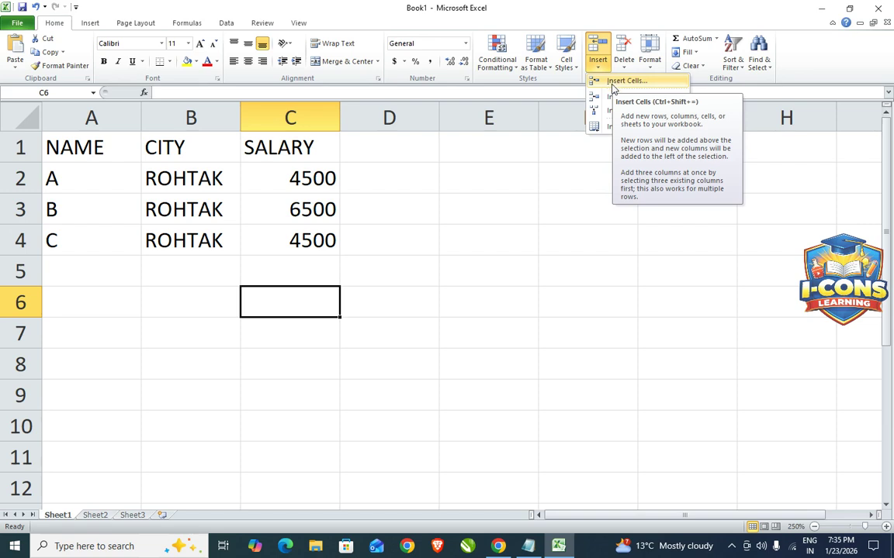
pyautogui.click(590, 168)
pyautogui.click(623, 67)
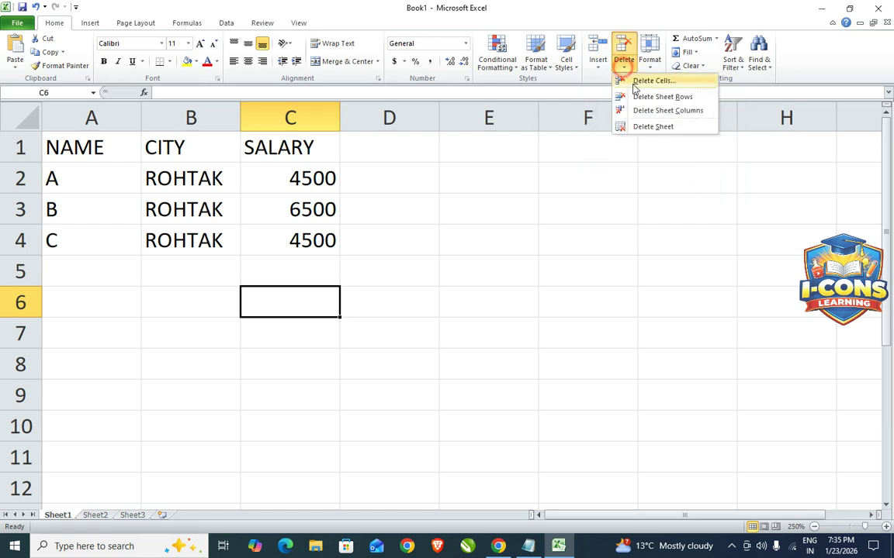
pyautogui.click(591, 68)
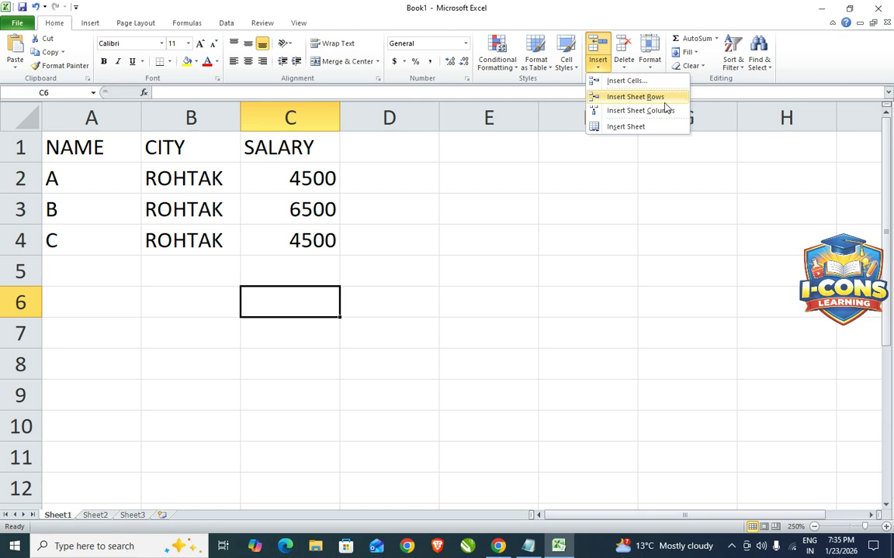
pyautogui.click(438, 217)
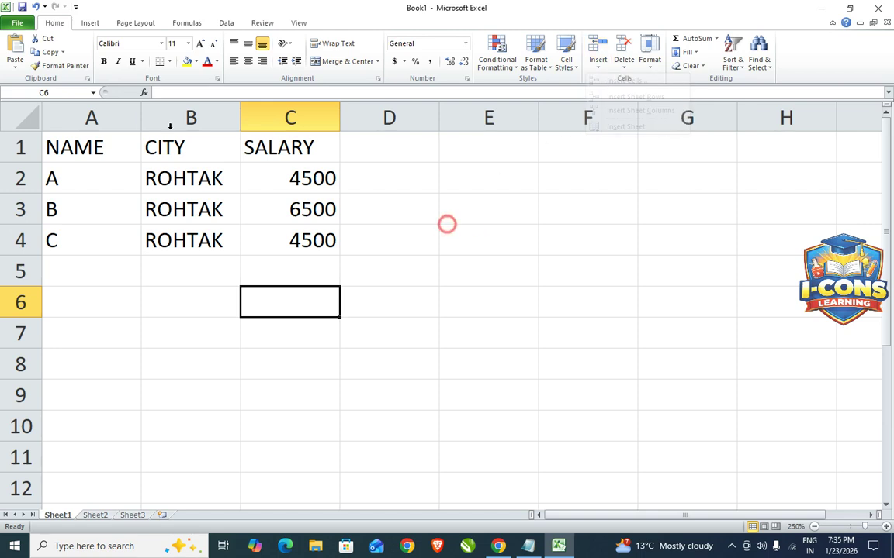
# Step: Insert a blank sheet column directly before the CITY column
pyautogui.click(203, 118)
pyautogui.click(287, 242)
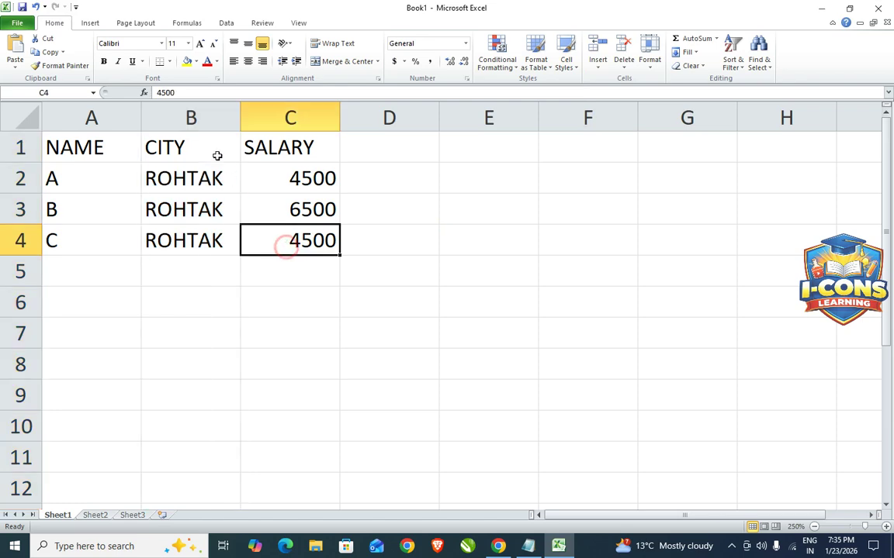
pyautogui.click(202, 152)
pyautogui.click(597, 67)
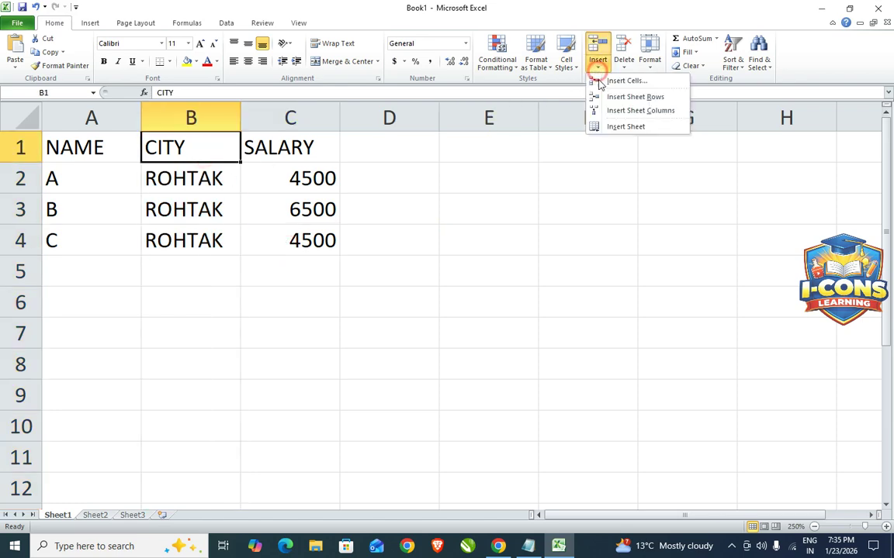
pyautogui.click(612, 111)
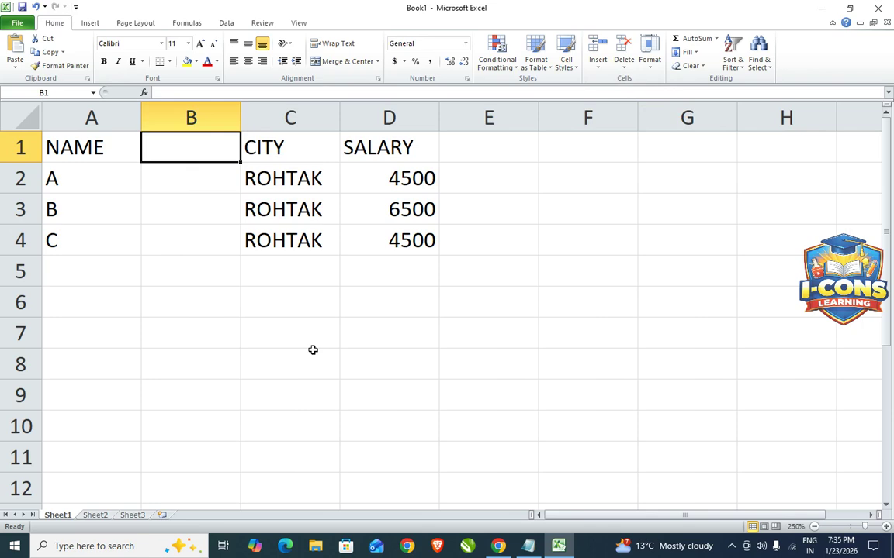
# Step: Delete the blank column B with the Entire column option
pyautogui.hotkey('ctrl', '-')
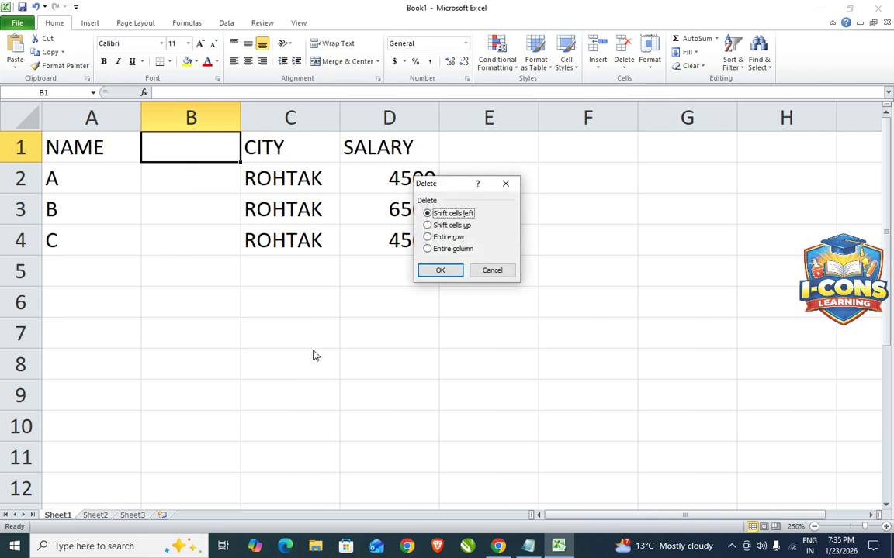
pyautogui.moveTo(457, 184); pyautogui.dragTo(387, 80)
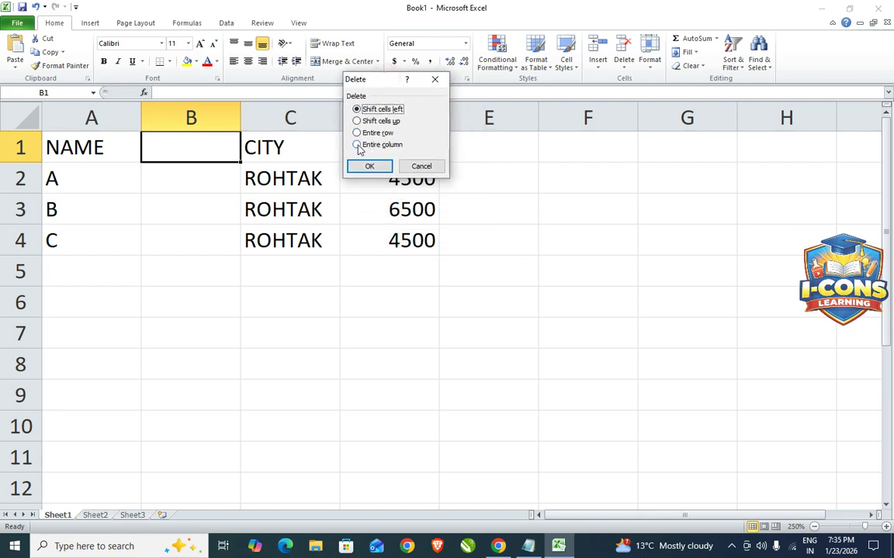
pyautogui.click(357, 145)
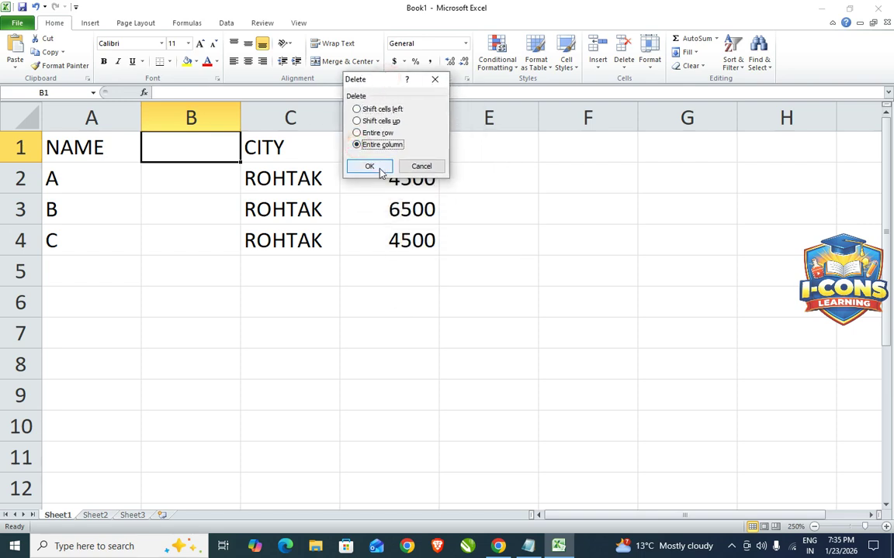
pyautogui.click(369, 167)
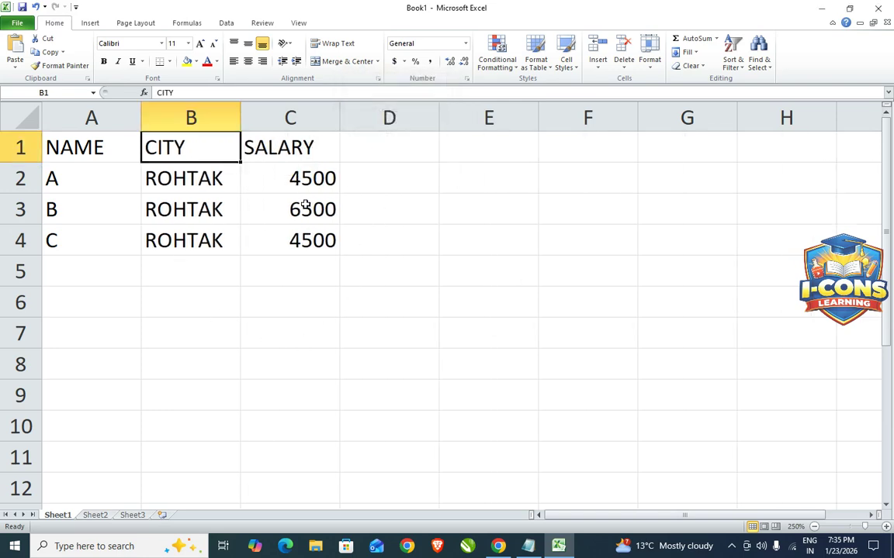
# Step: Insert a blank column before CITY from cell B1, using the Entire column option
pyautogui.hotkey('ctrl', 'shift', '+')
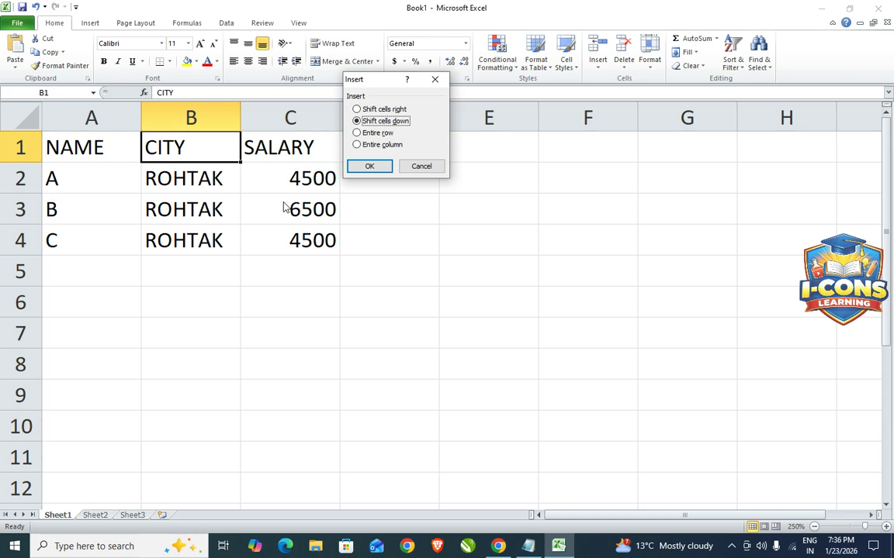
pyautogui.click(357, 145)
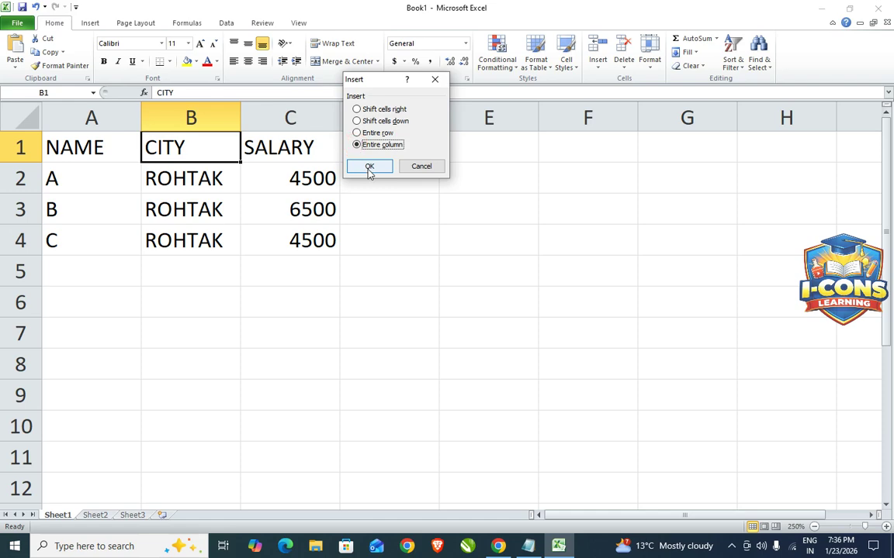
pyautogui.click(370, 168)
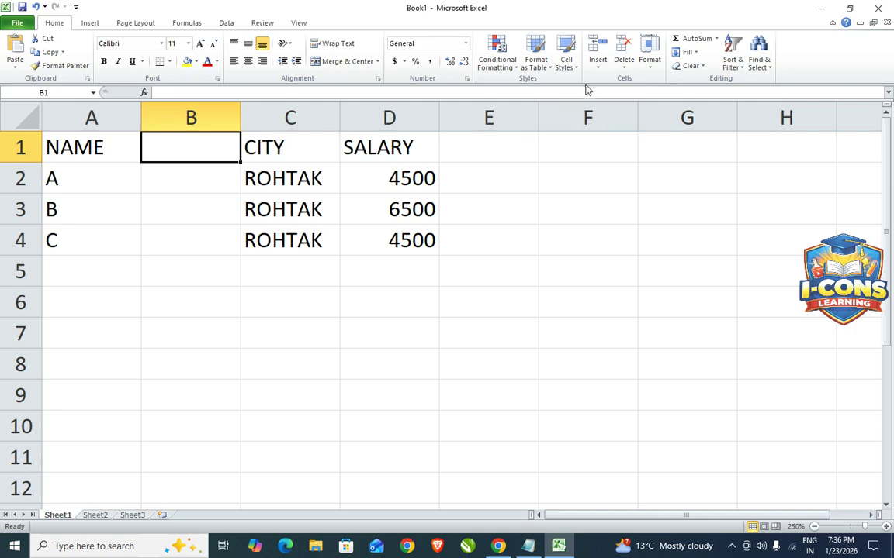
pyautogui.click(264, 330)
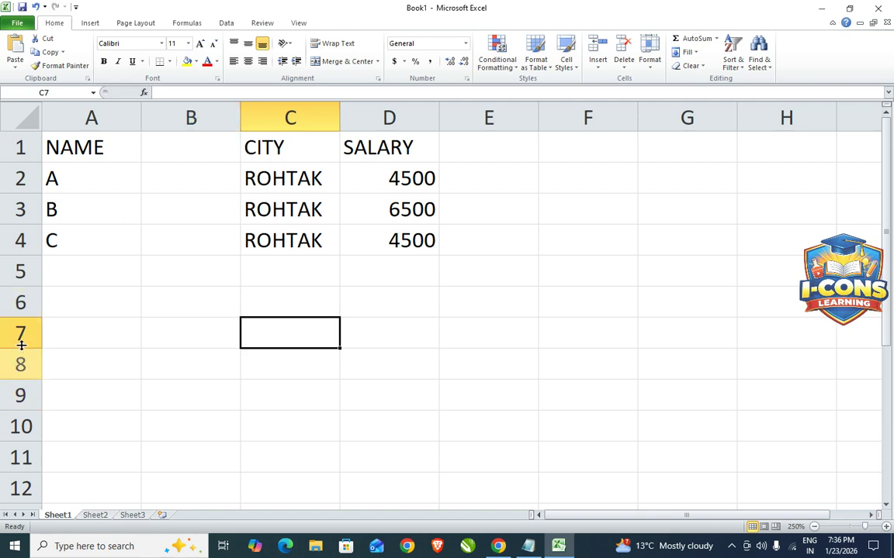
# Step: Insert two more blank columns at column B with the whole column selected
pyautogui.click(191, 117)
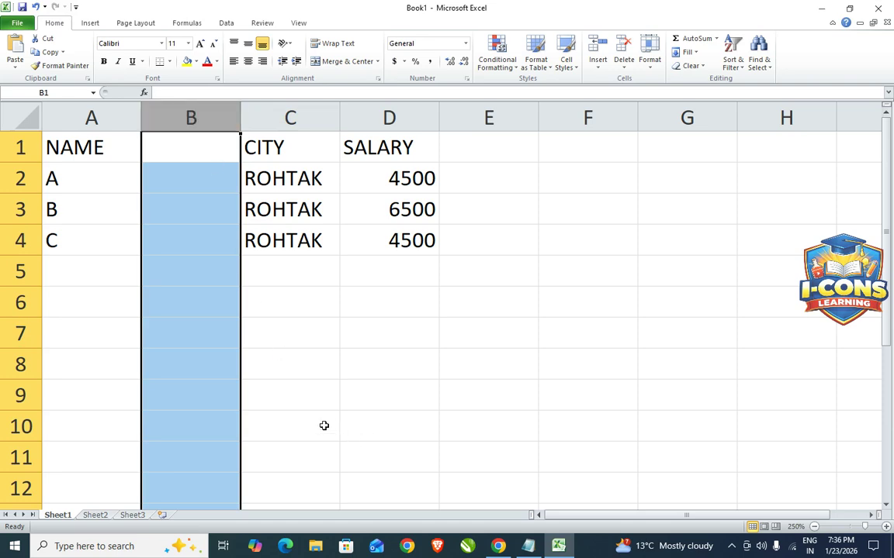
pyautogui.hotkey('ctrl', 'shift', '+')
pyautogui.hotkey('ctrl', 'shift', '+')
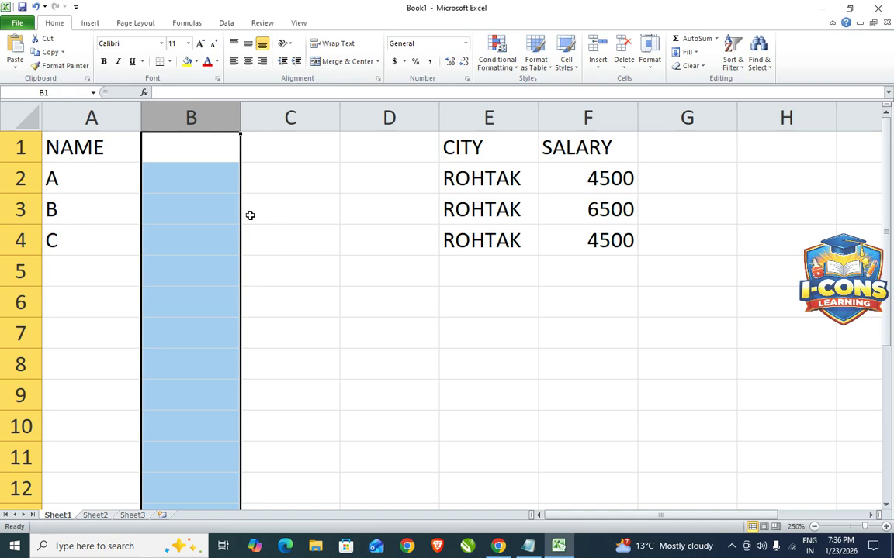
# Step: Delete the three blank columns between NAME and CITY
pyautogui.hotkey('ctrl', '-')
pyautogui.hotkey('ctrl', '-')
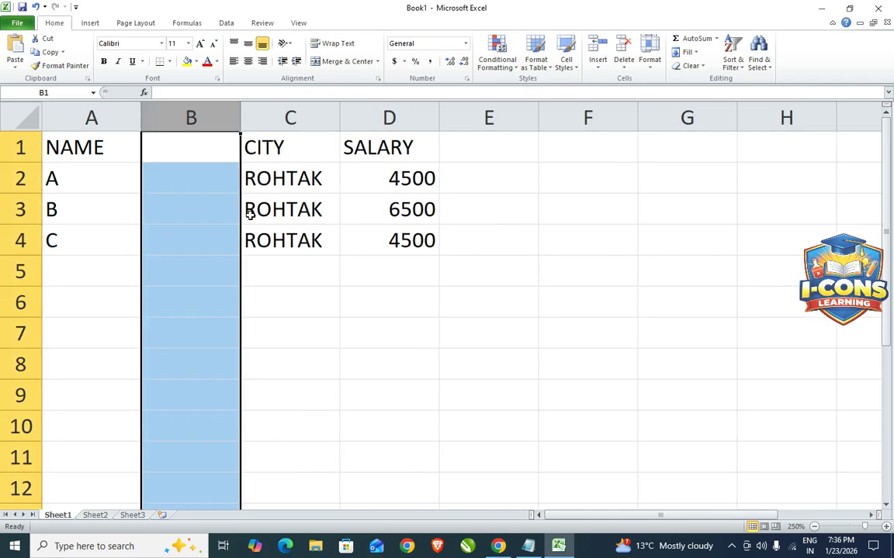
pyautogui.hotkey('ctrl', '-')
pyautogui.click(90, 359)
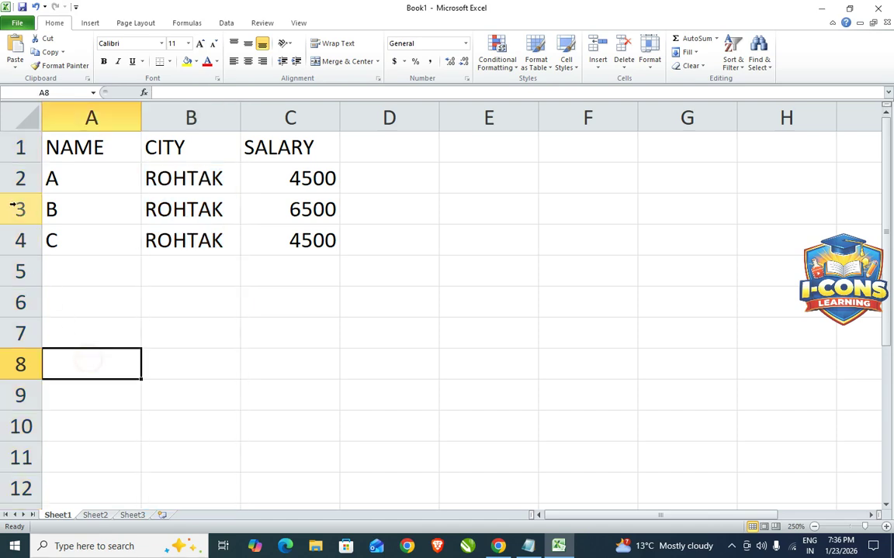
pyautogui.click(90, 208)
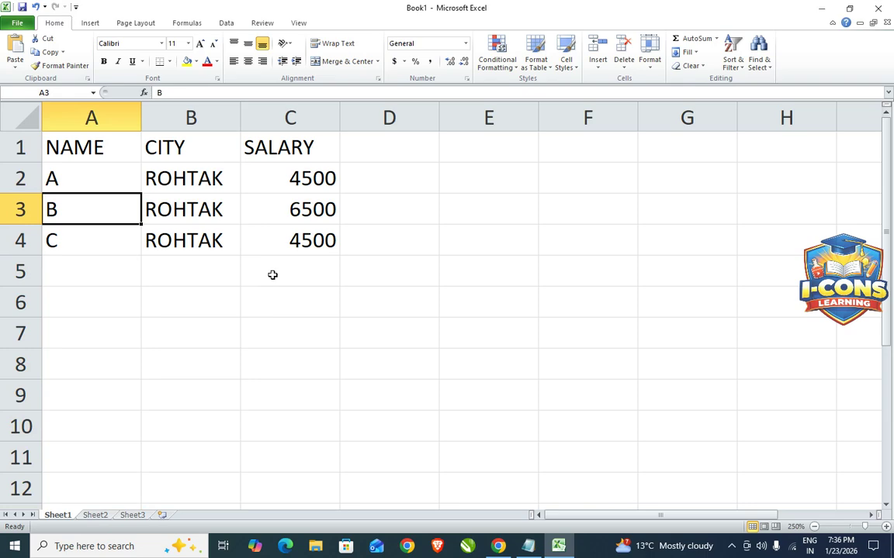
pyautogui.hotkey('ctrl', '+')
pyautogui.moveTo(385, 80); pyautogui.dragTo(467, 146)
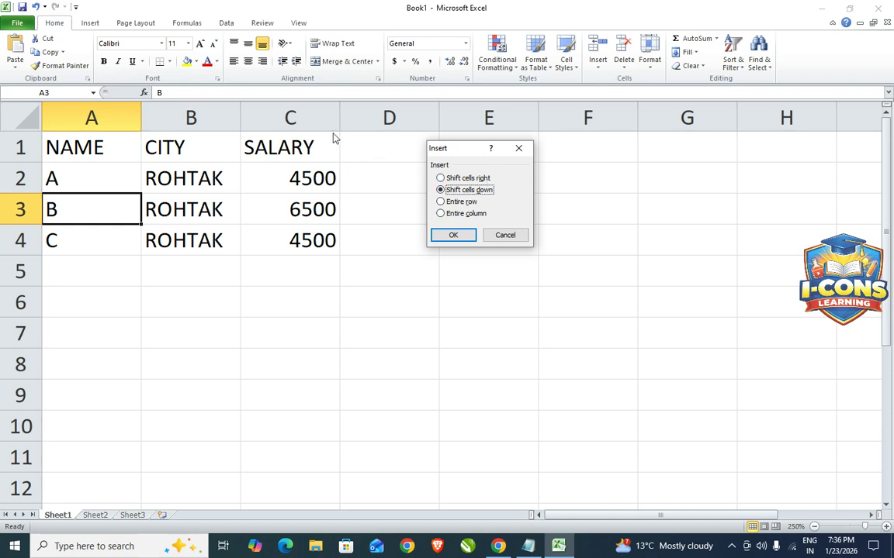
pyautogui.click(518, 150)
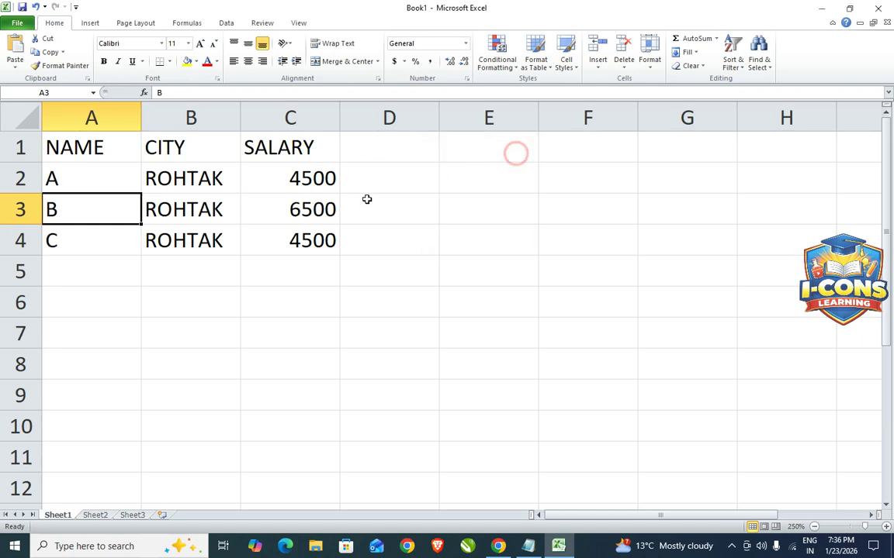
# Step: Insert four blank rows above row 3, the row of name B, with the whole row selected
pyautogui.click(20, 209)
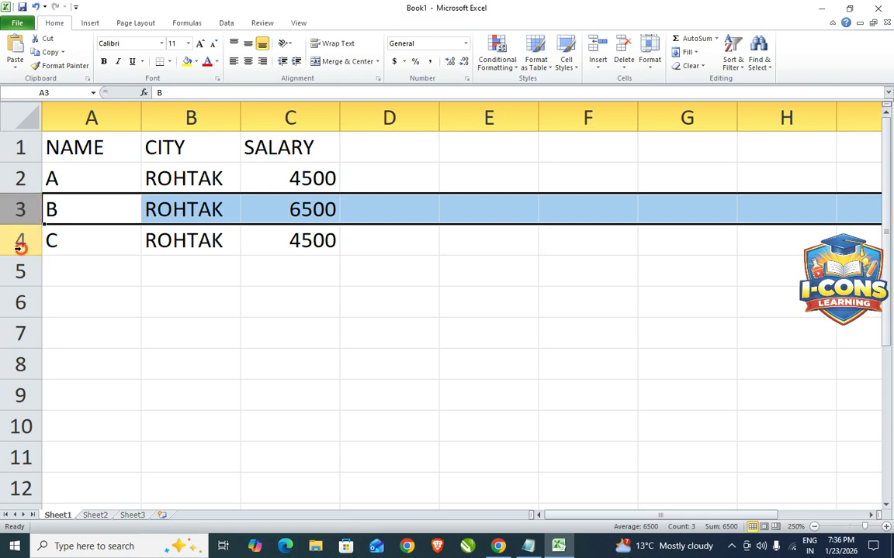
pyautogui.click(20, 242)
pyautogui.click(20, 207)
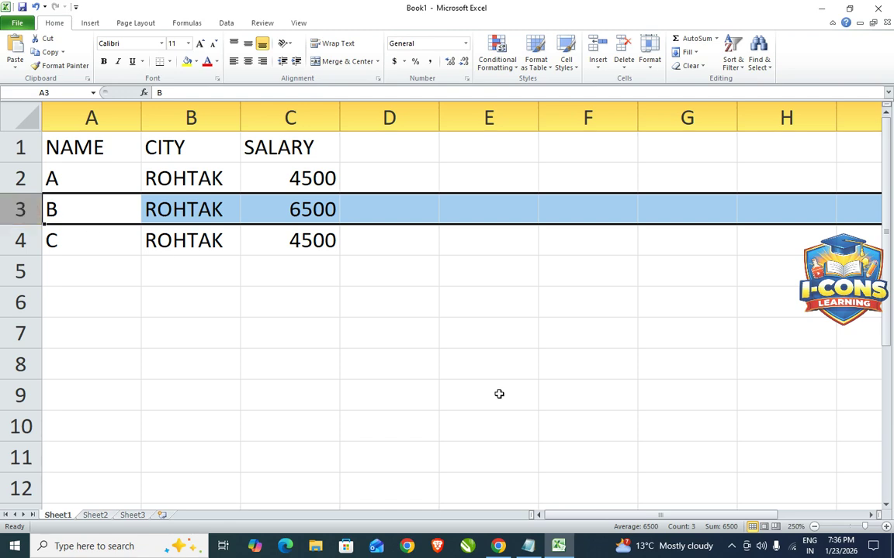
pyautogui.hotkey('ctrl', 'shift', '+')
pyautogui.hotkey('ctrl', 'shift', '+')
pyautogui.hotkey('ctrl', 'shift', '+')
pyautogui.hotkey('ctrl', 'shift', '+')
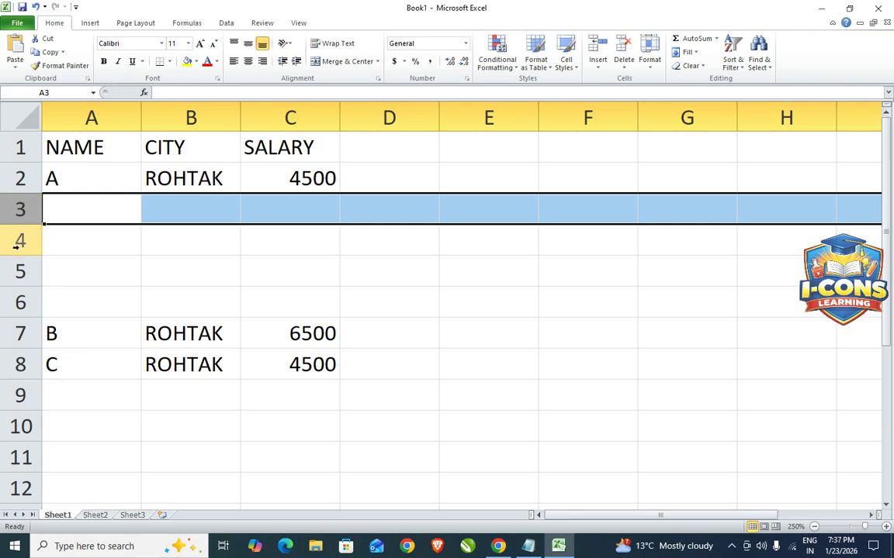
# Step: Delete the four blank rows between the rows of names A and B
pyautogui.hotkey('ctrl', '-')
pyautogui.hotkey('ctrl', '-')
pyautogui.hotkey('ctrl', '-')
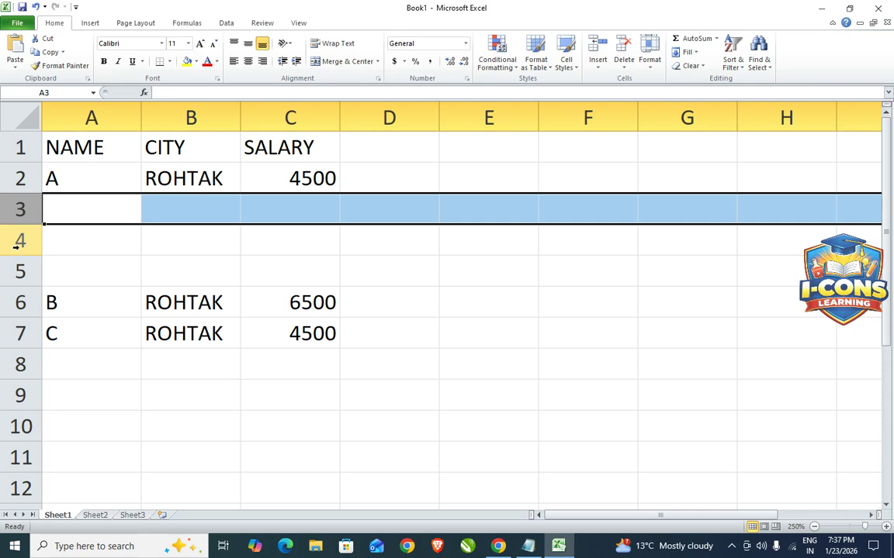
pyautogui.hotkey('ctrl', '-')
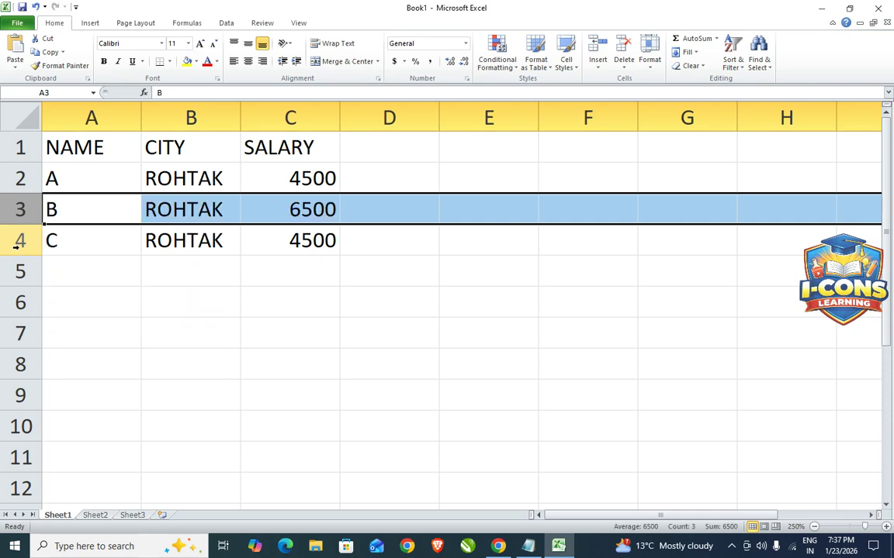
# Step: Add two new worksheets after Sheet3
pyautogui.click(221, 180)
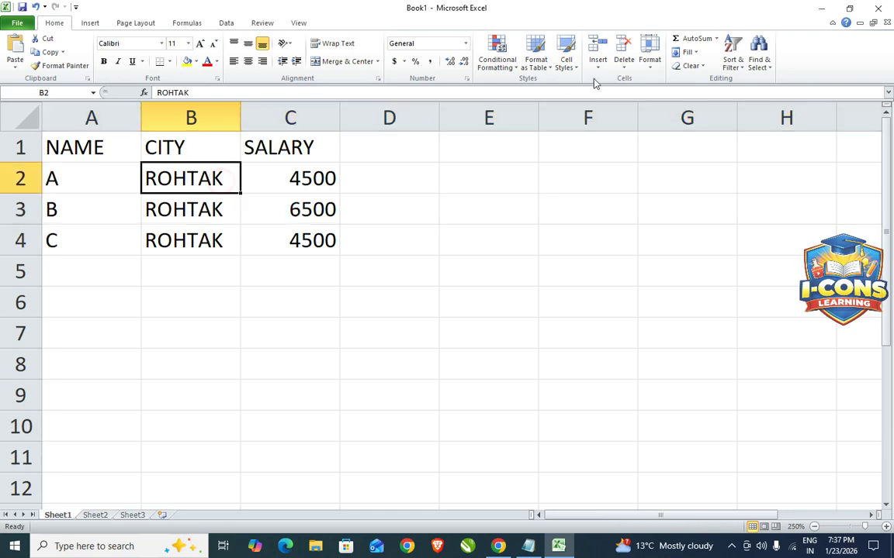
pyautogui.click(597, 68)
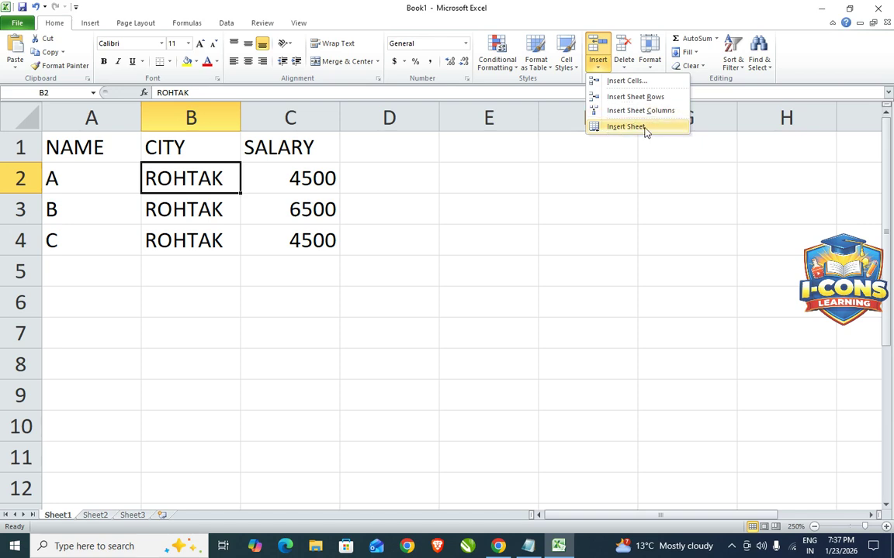
pyautogui.click(152, 343)
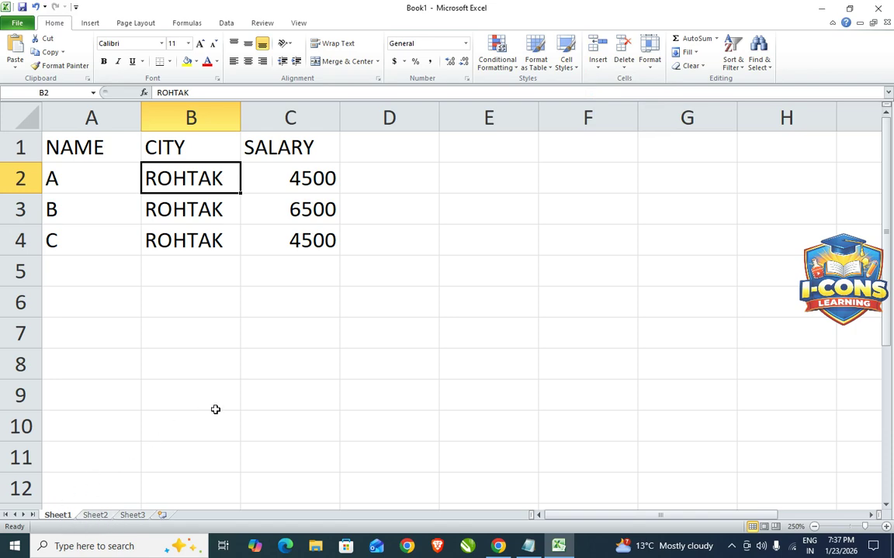
pyautogui.click(164, 515)
pyautogui.click(197, 515)
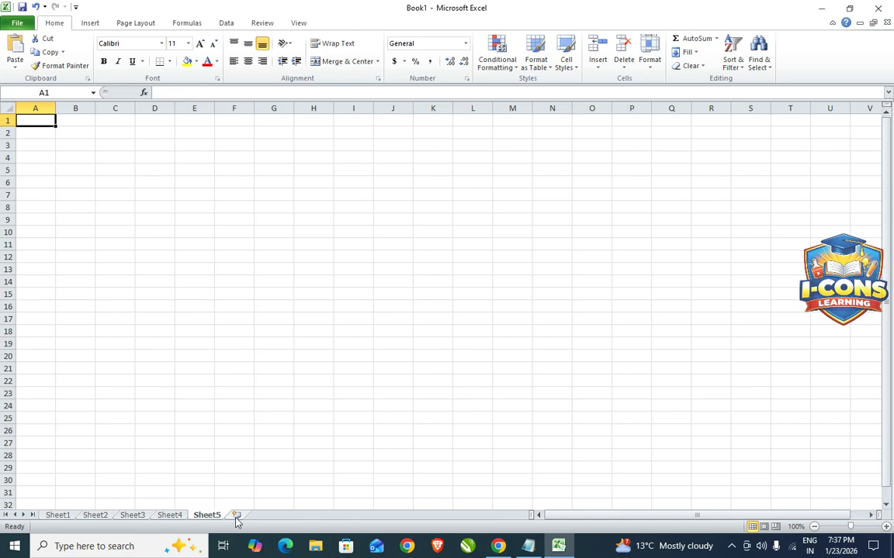
# Step: Return to Sheet1 and insert a new worksheet before it
pyautogui.click(65, 517)
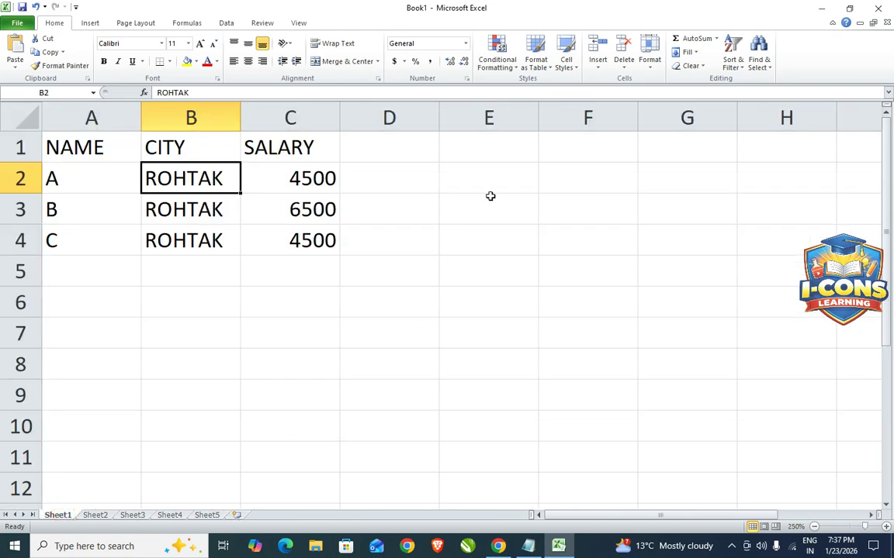
pyautogui.click(597, 67)
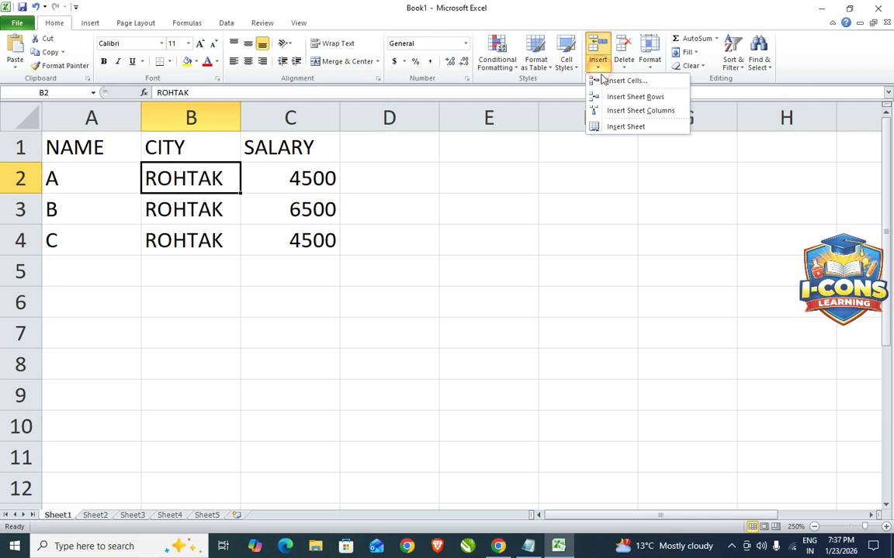
pyautogui.click(620, 126)
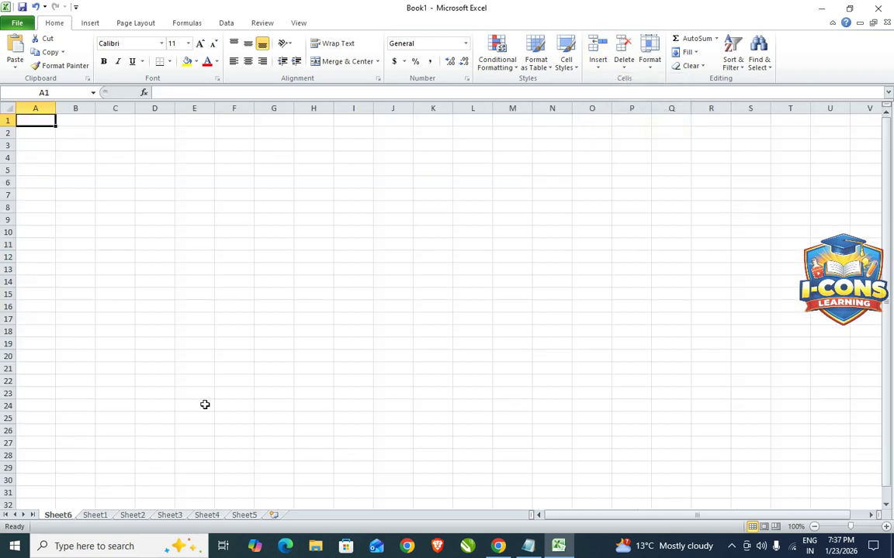
pyautogui.keyDown('ctrl'); pyautogui.scroll(1, 205, 404); pyautogui.keyUp('ctrl')
pyautogui.keyDown('ctrl'); pyautogui.scroll(1, 204, 404); pyautogui.keyUp('ctrl')
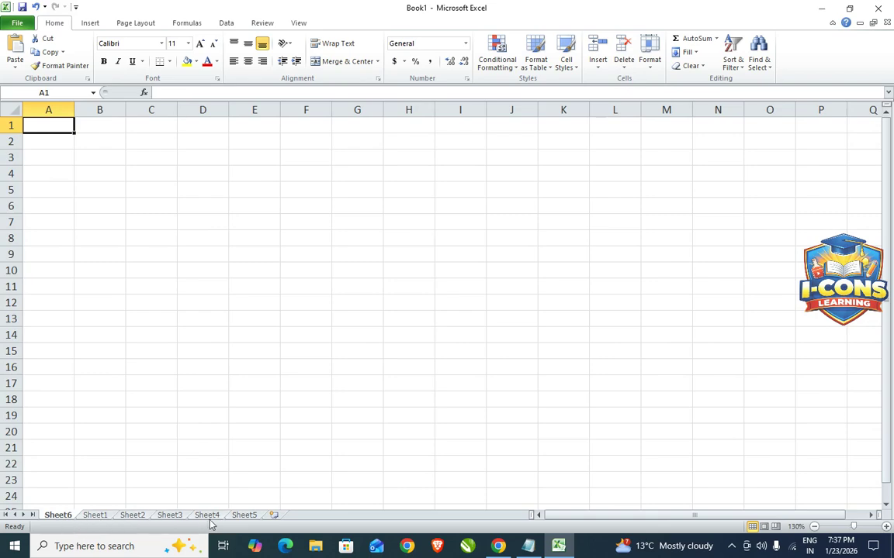
# Step: Add a worksheet at the end of the workbook and insert another one directly before it
pyautogui.click(273, 516)
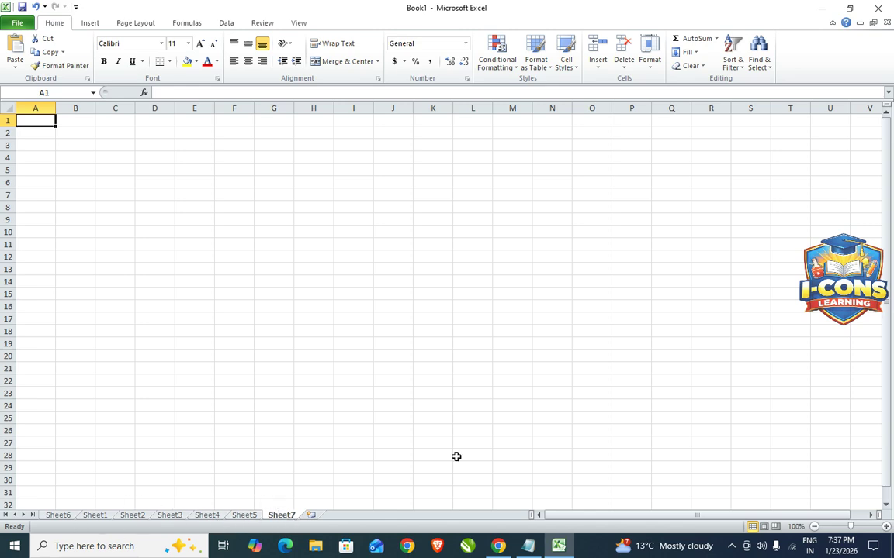
pyautogui.click(602, 68)
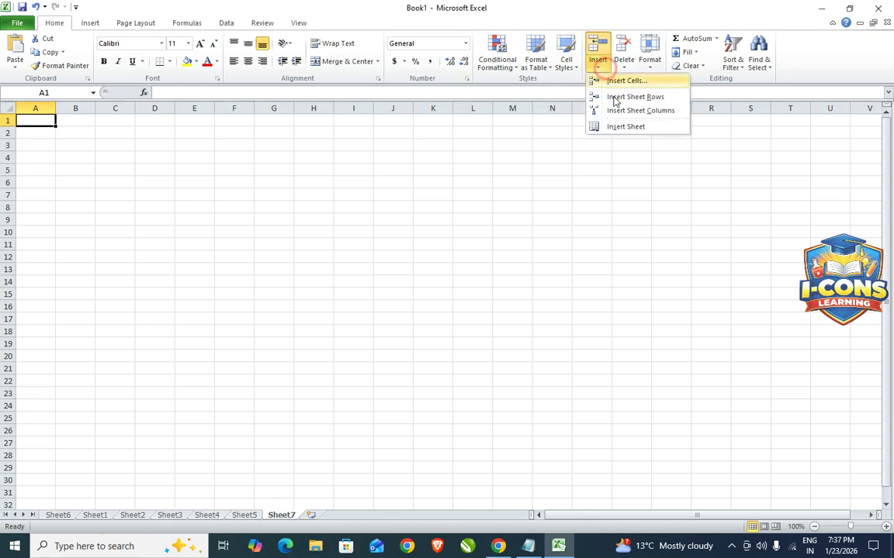
pyautogui.click(624, 126)
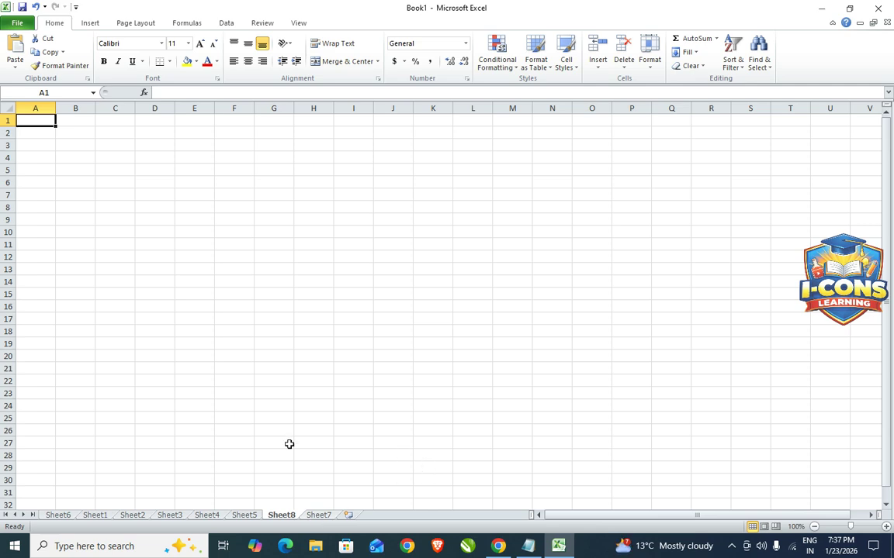
# Step: Add three more worksheets after Sheet7 at the end of the workbook
pyautogui.click(347, 516)
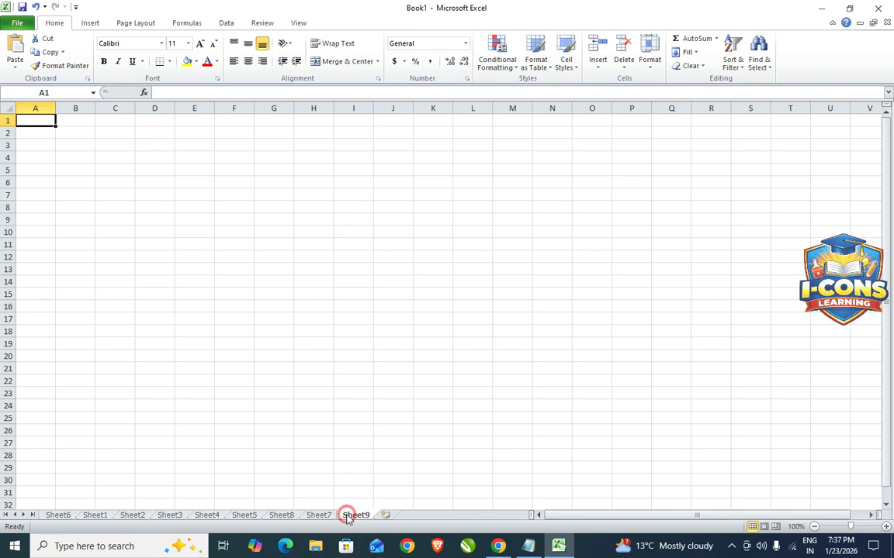
pyautogui.click(385, 517)
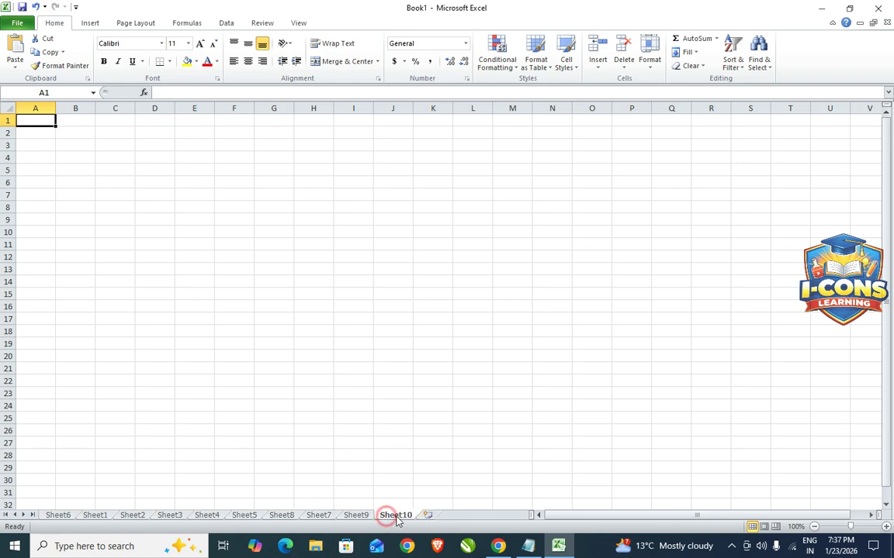
pyautogui.click(427, 517)
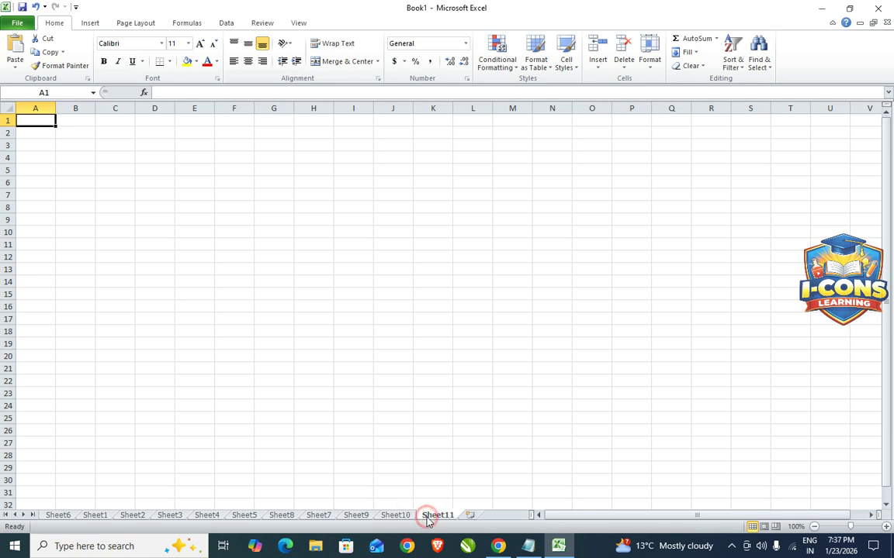
# Step: Insert a new worksheet before Sheet3
pyautogui.click(171, 516)
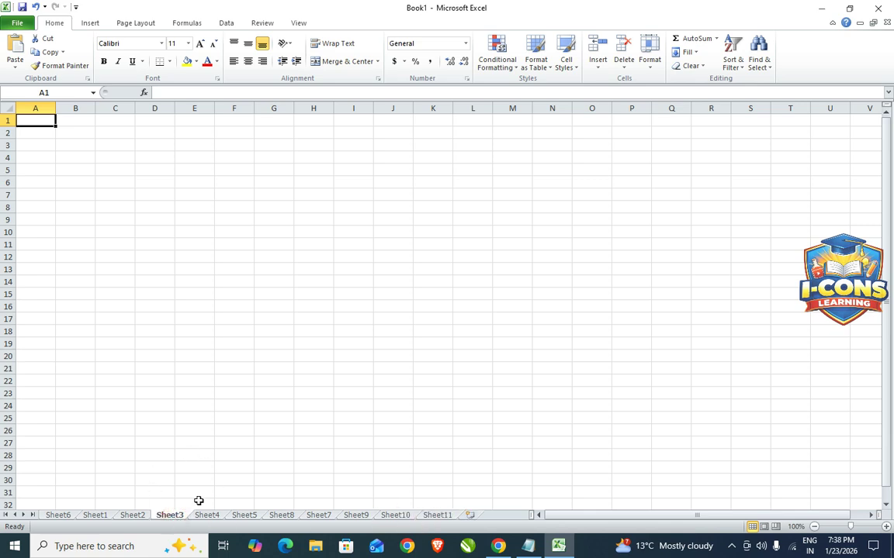
pyautogui.click(602, 71)
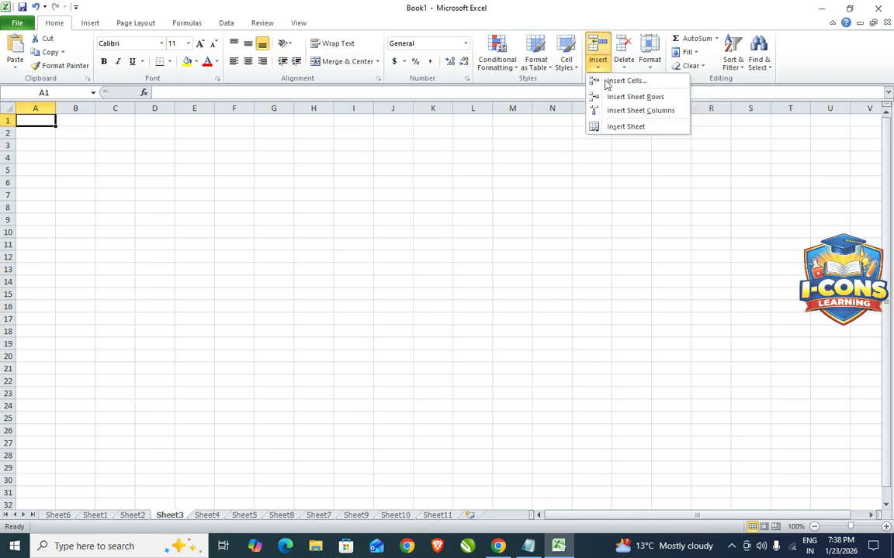
pyautogui.click(617, 129)
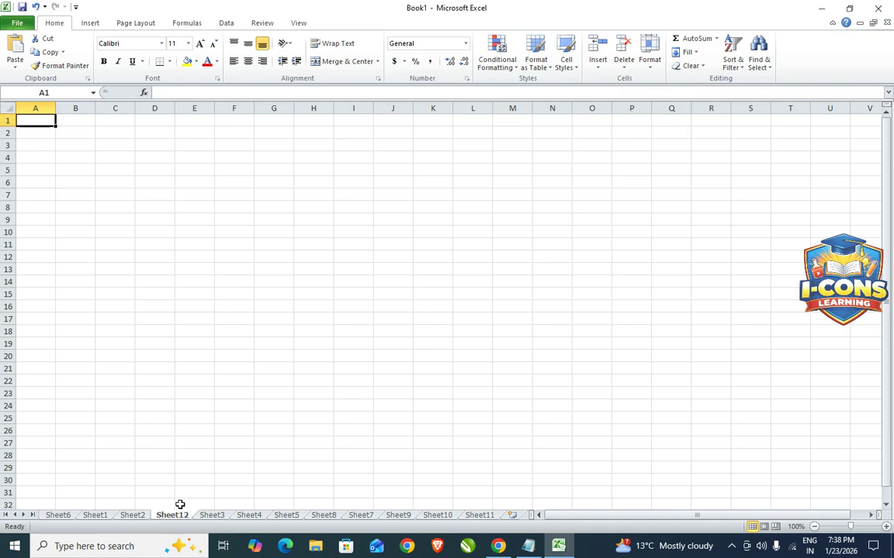
# Step: Insert a new worksheet before Sheet5 and add another one after the last sheet
pyautogui.click(258, 517)
pyautogui.click(293, 516)
pyautogui.click(597, 63)
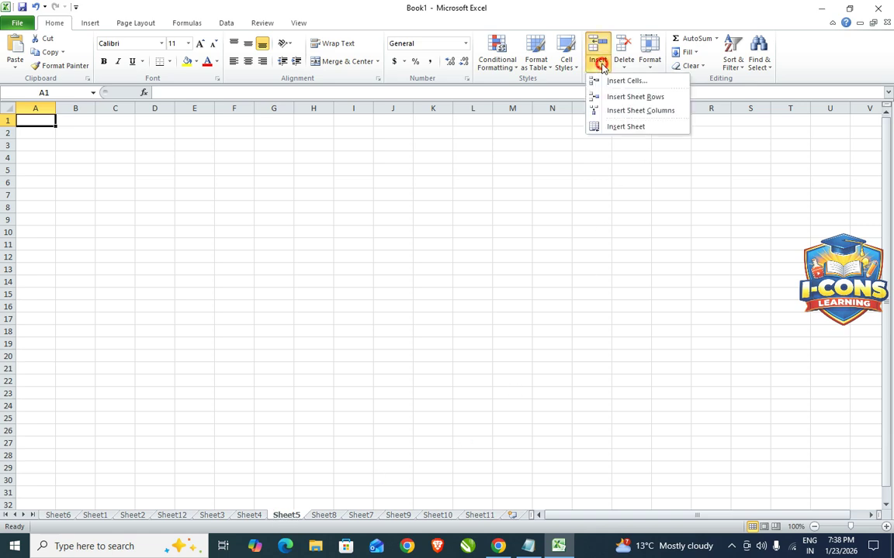
pyautogui.click(613, 127)
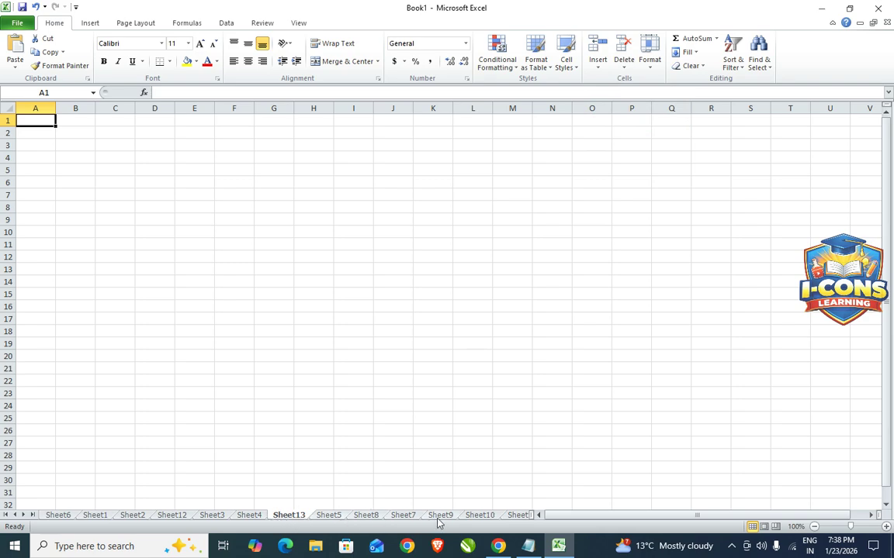
pyautogui.moveTo(538, 516); pyautogui.dragTo(611, 521)
pyautogui.click(555, 515)
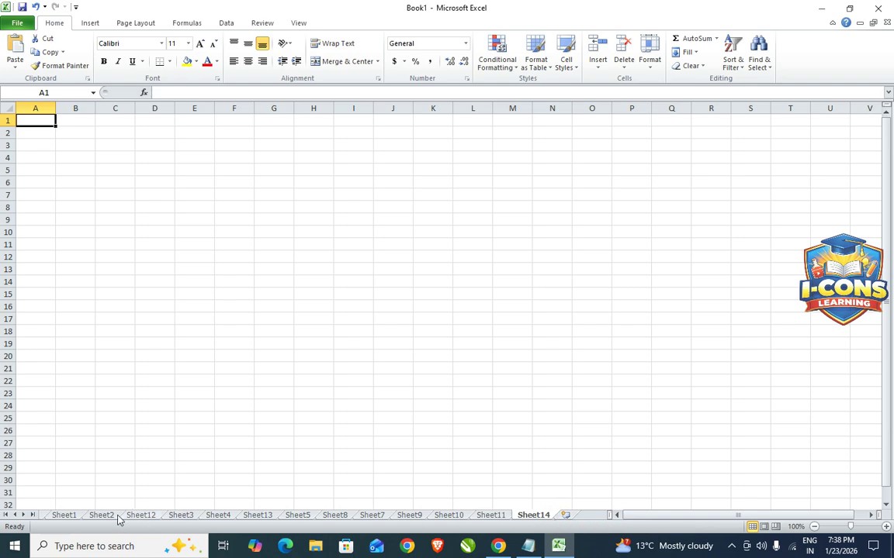
# Step: Delete the worksheets Sheet4 and Sheet13
pyautogui.click(227, 515)
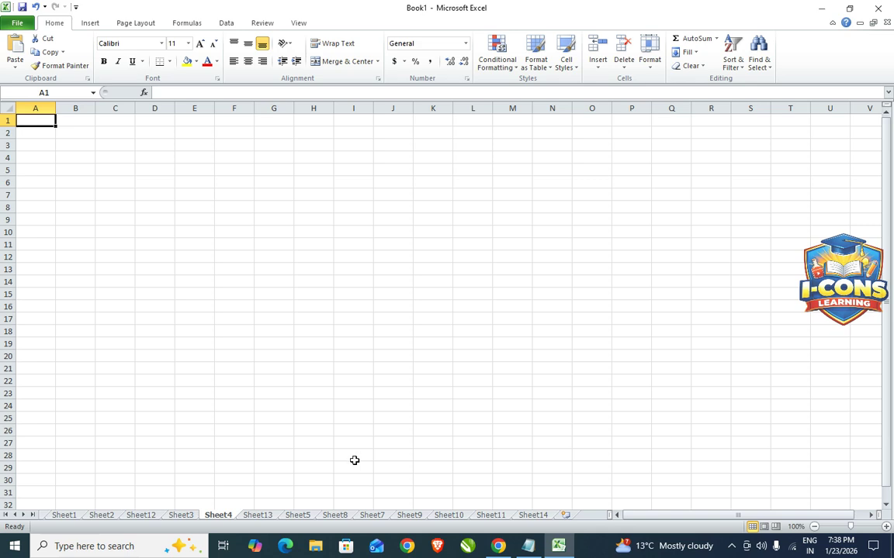
pyautogui.click(623, 73)
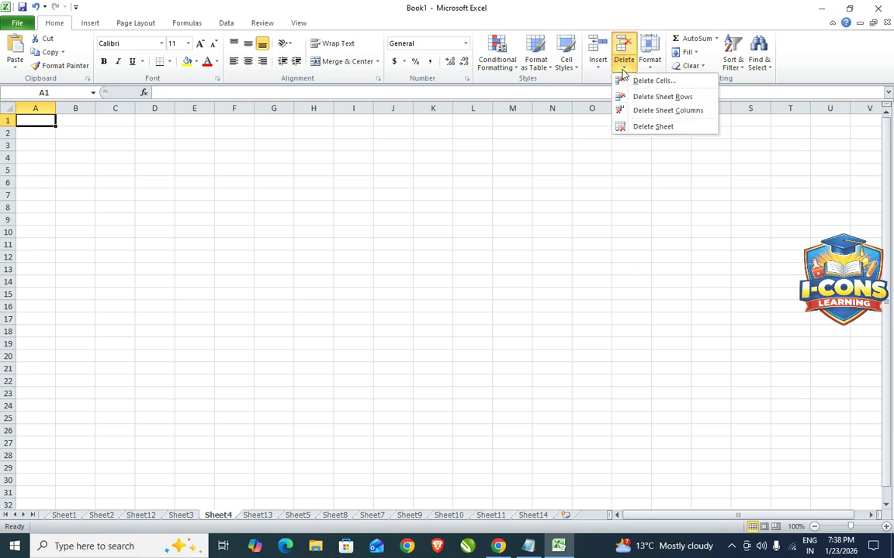
pyautogui.click(645, 128)
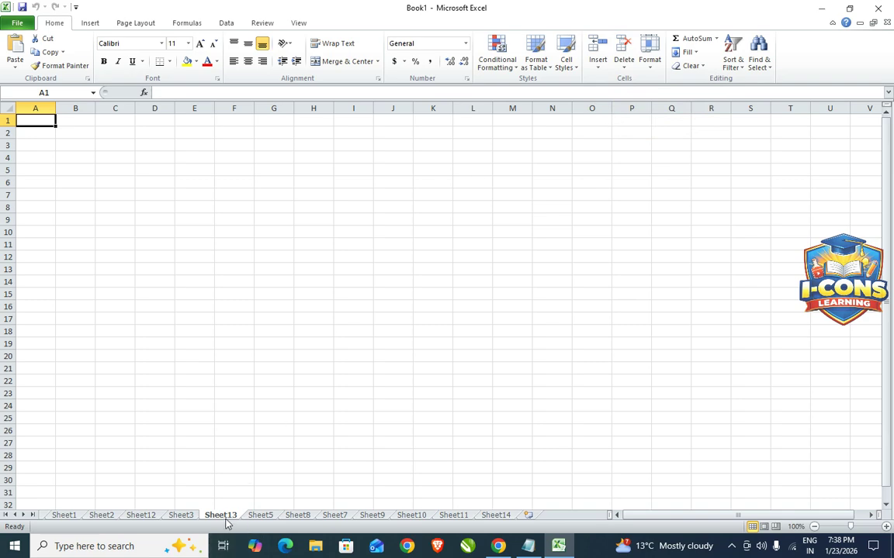
pyautogui.click(652, 68)
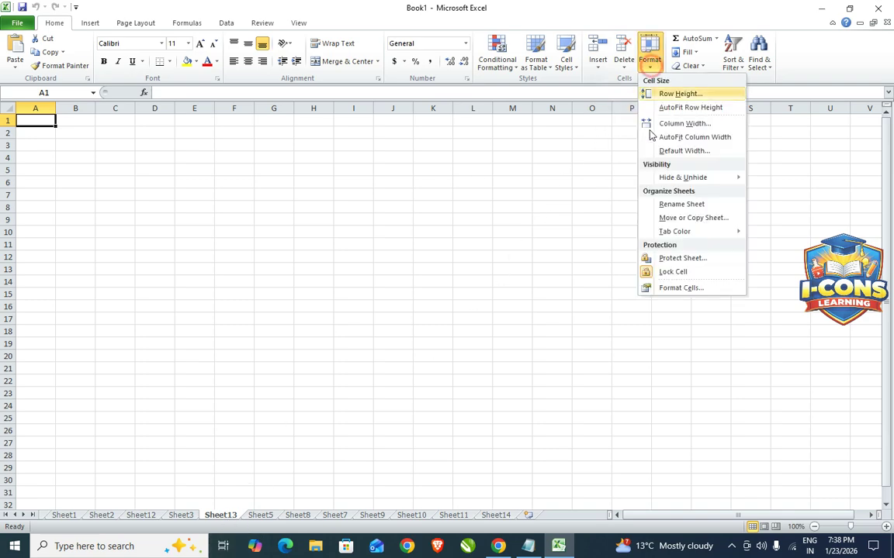
pyautogui.click(624, 65)
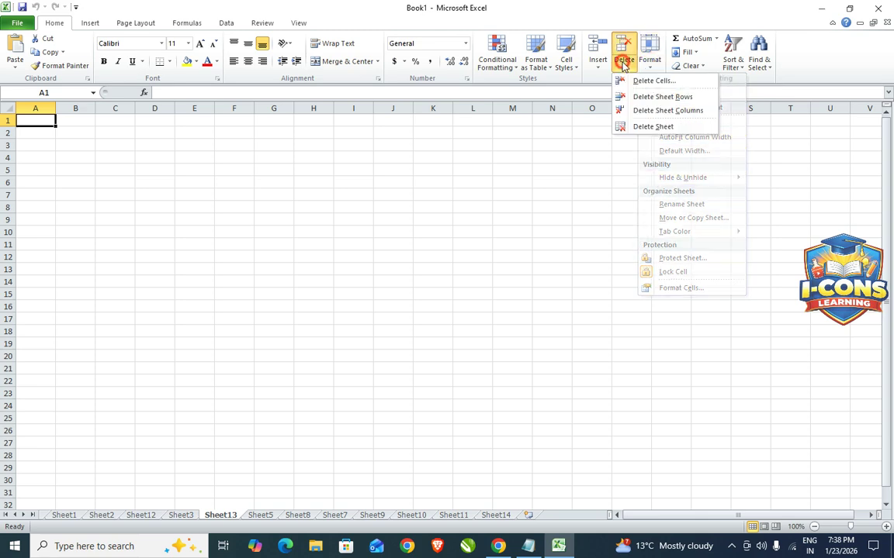
pyautogui.click(638, 127)
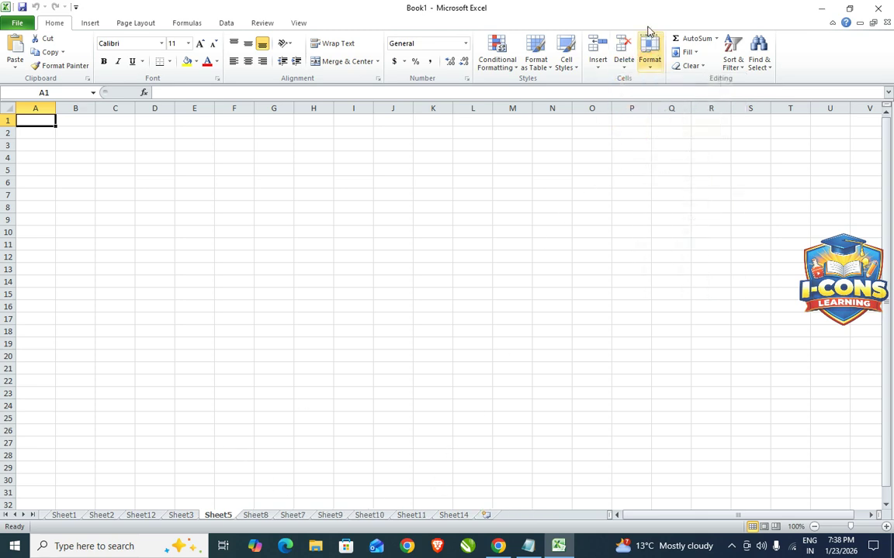
pyautogui.click(626, 68)
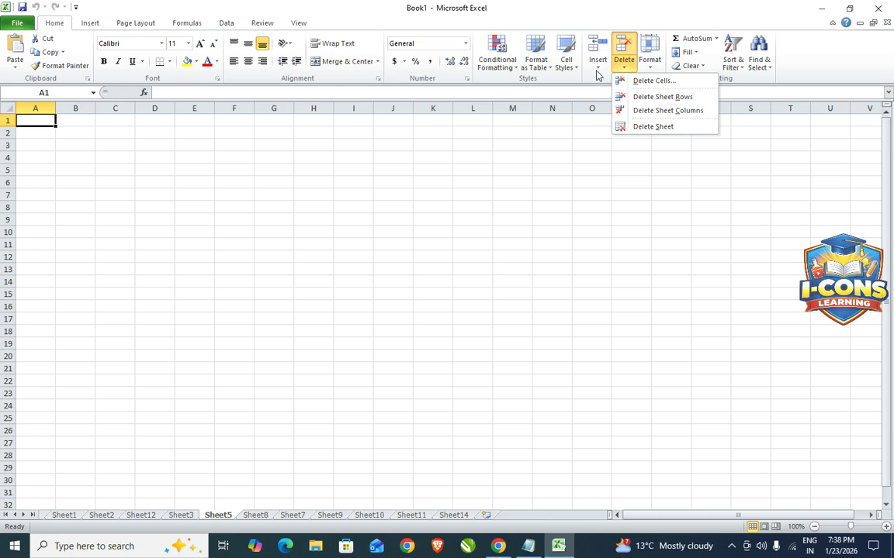
pyautogui.click(455, 197)
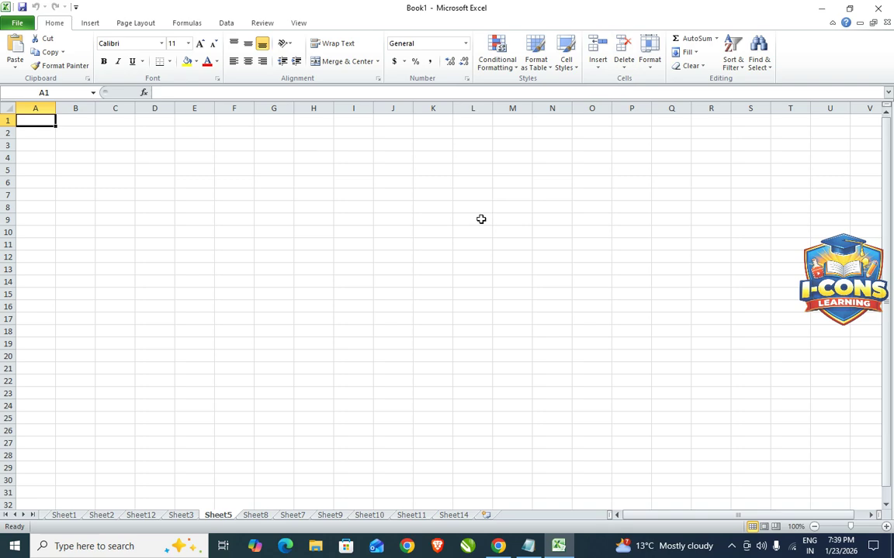
pyautogui.click(650, 65)
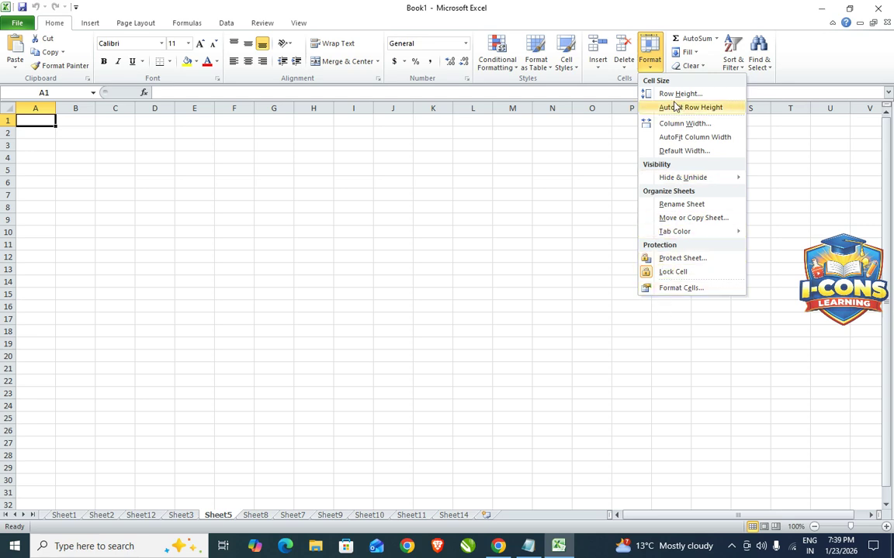
pyautogui.click(417, 194)
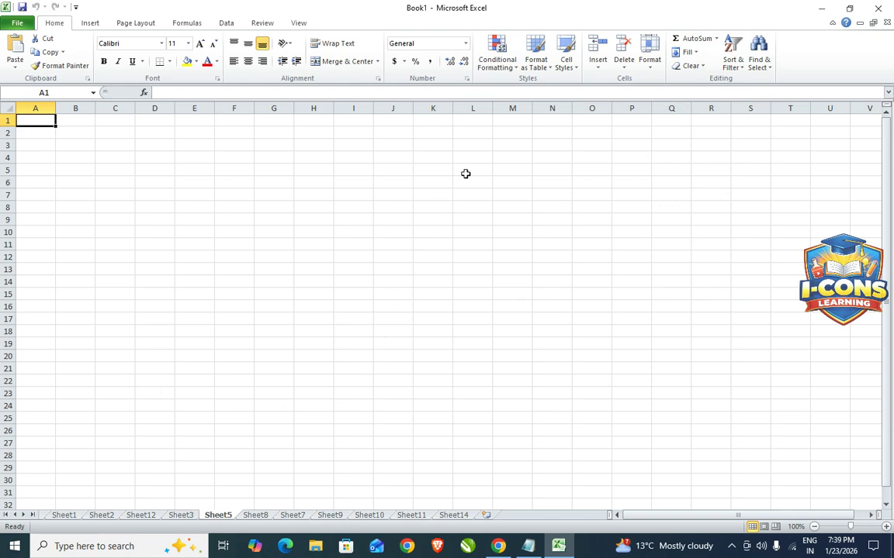
pyautogui.click(513, 69)
pyautogui.moveTo(514, 202)
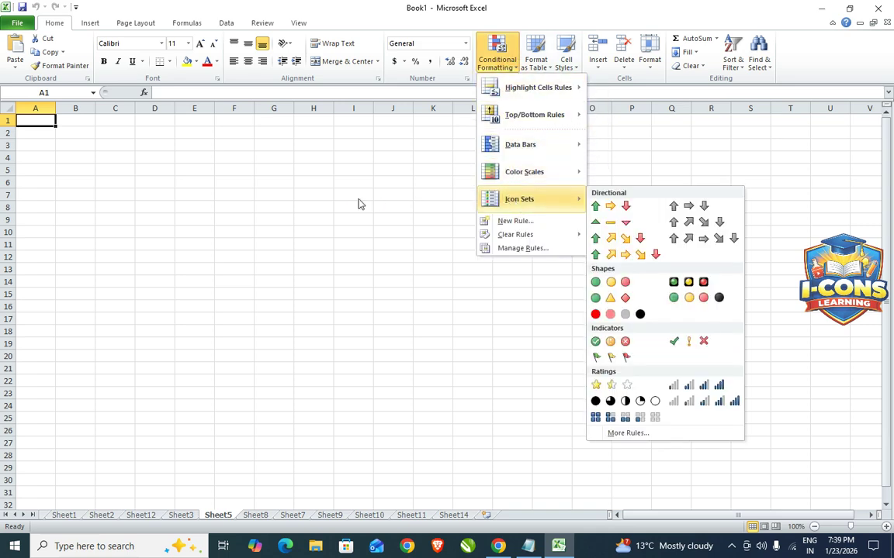
pyautogui.click(358, 204)
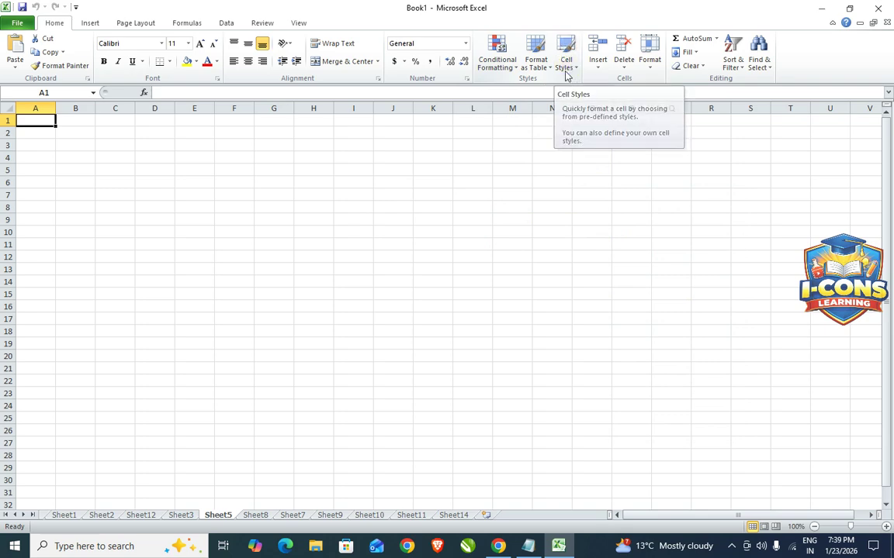
pyautogui.click(594, 63)
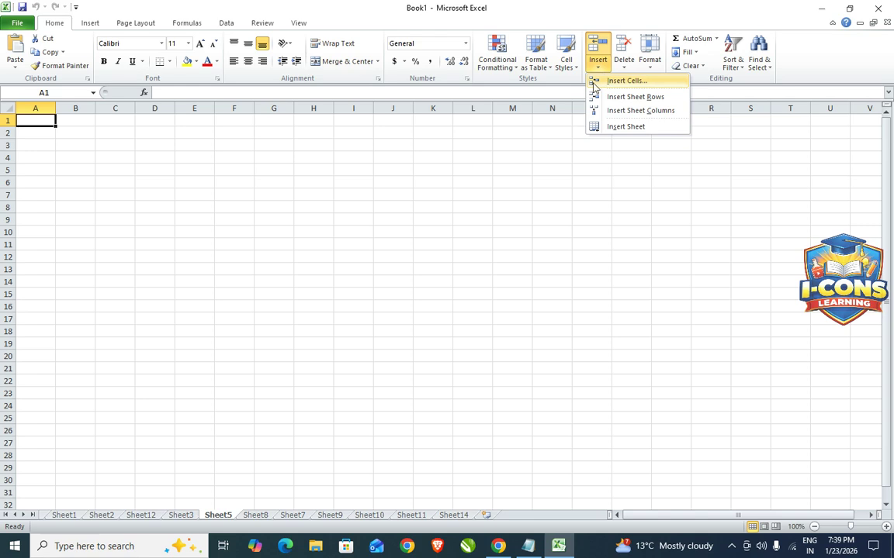
pyautogui.click(625, 68)
pyautogui.click(415, 215)
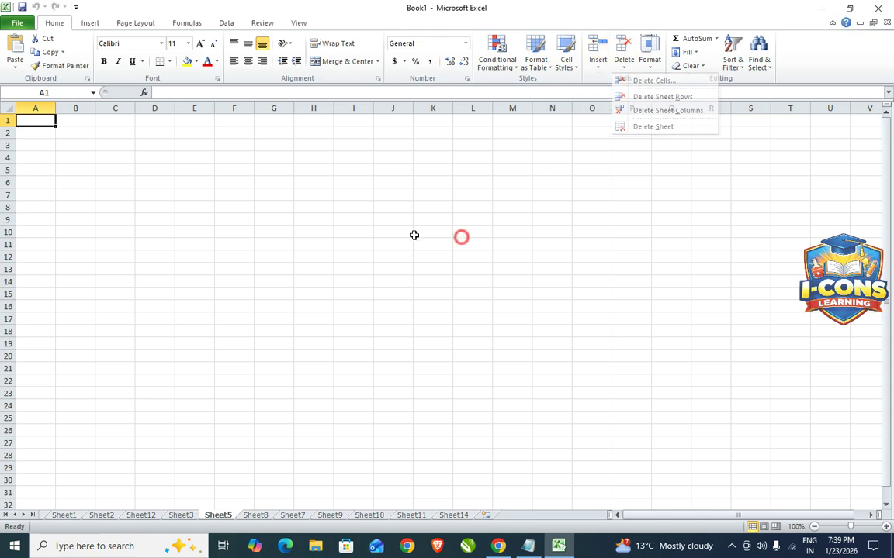